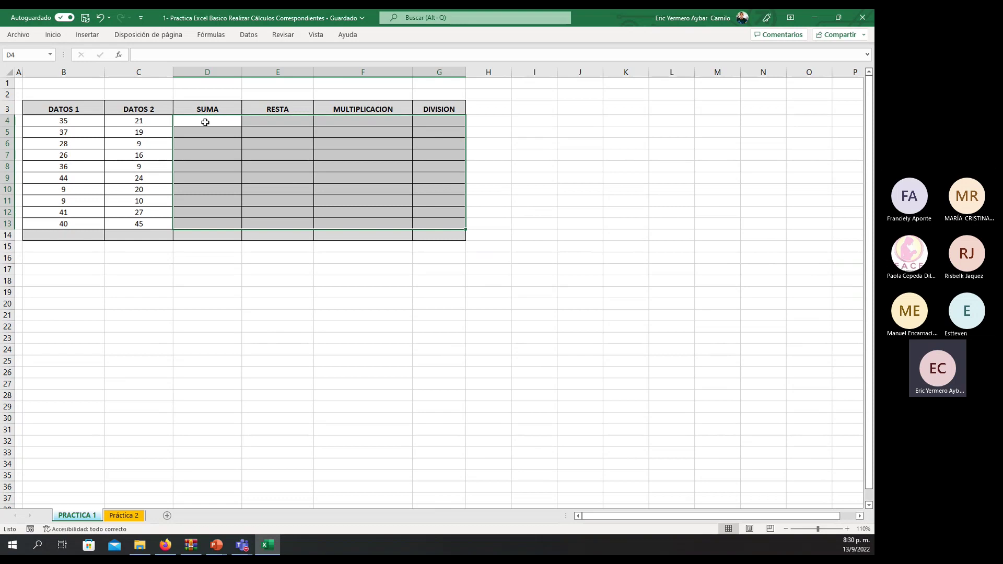
# Pin the collapsed ribbon open with the Inicio commands displayed, keeping cell D4 selected.
pyautogui.click(205, 121)
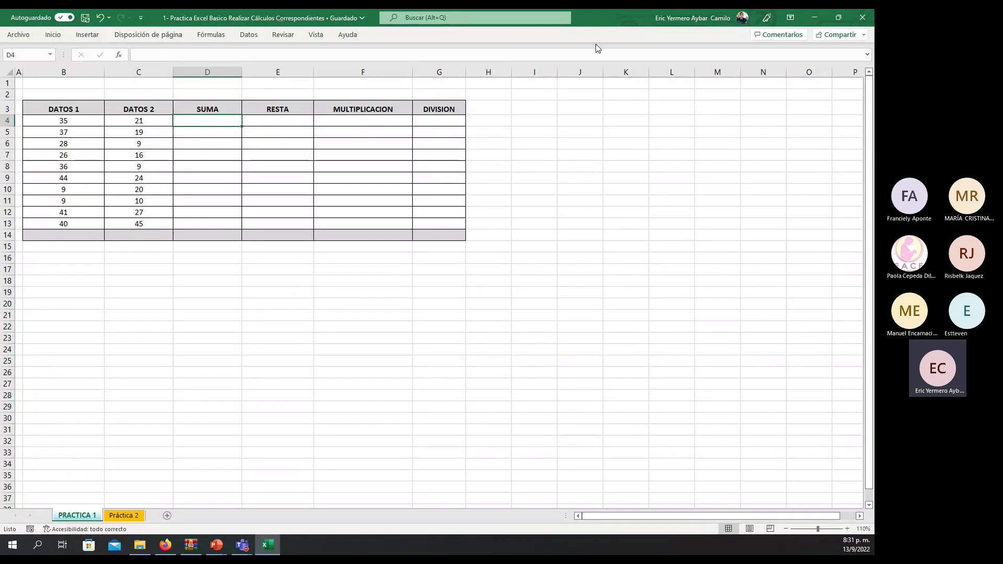
pyautogui.click(317, 36)
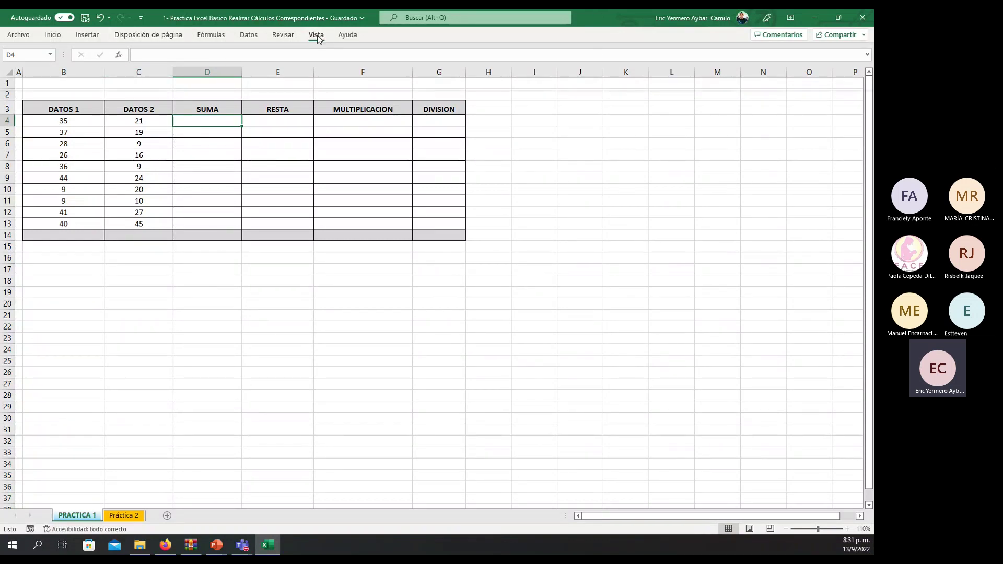
pyautogui.click(867, 89)
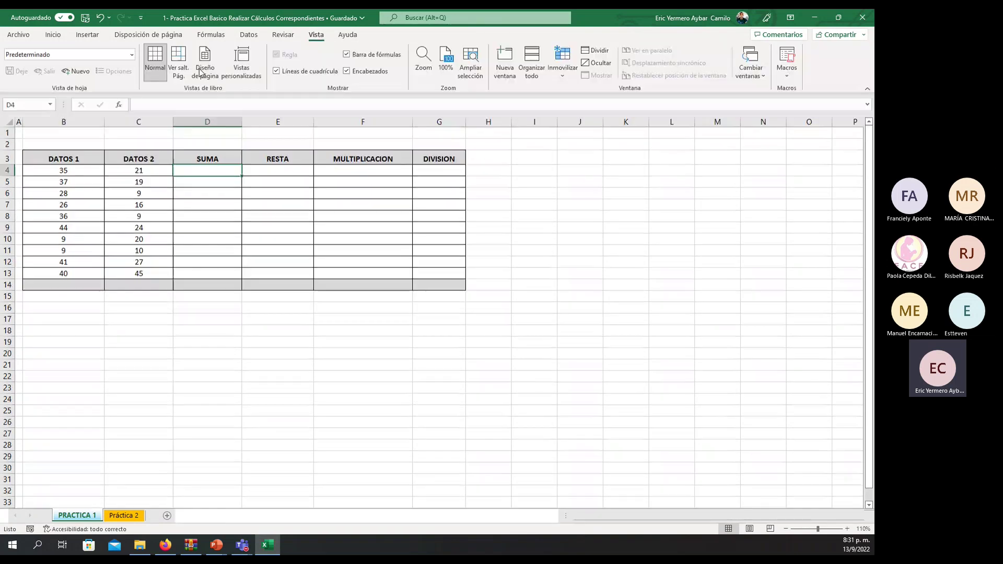
pyautogui.click(53, 34)
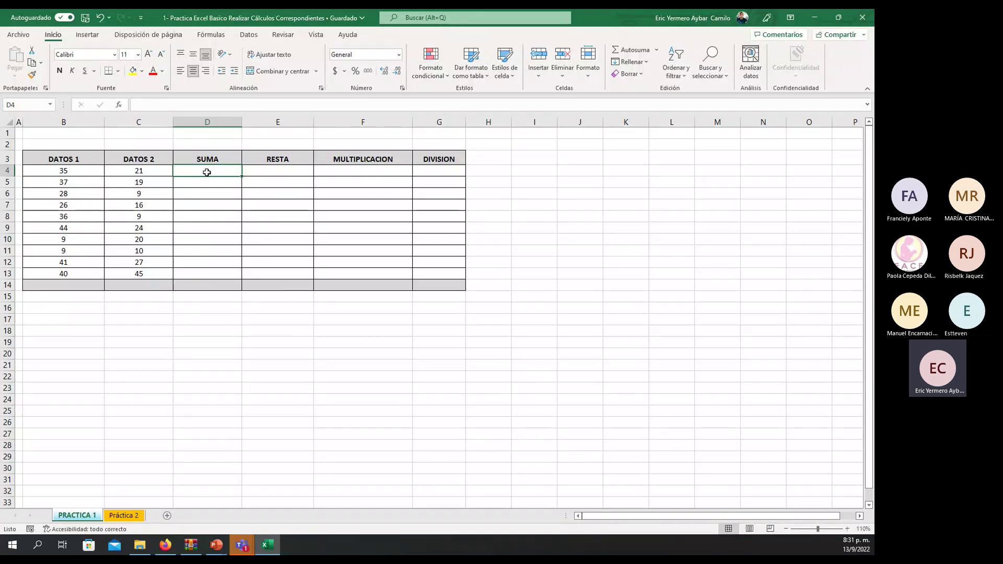
# Enter the formula =B4+C4 in cell D4 to add the first pair of data values.
pyautogui.write('=')
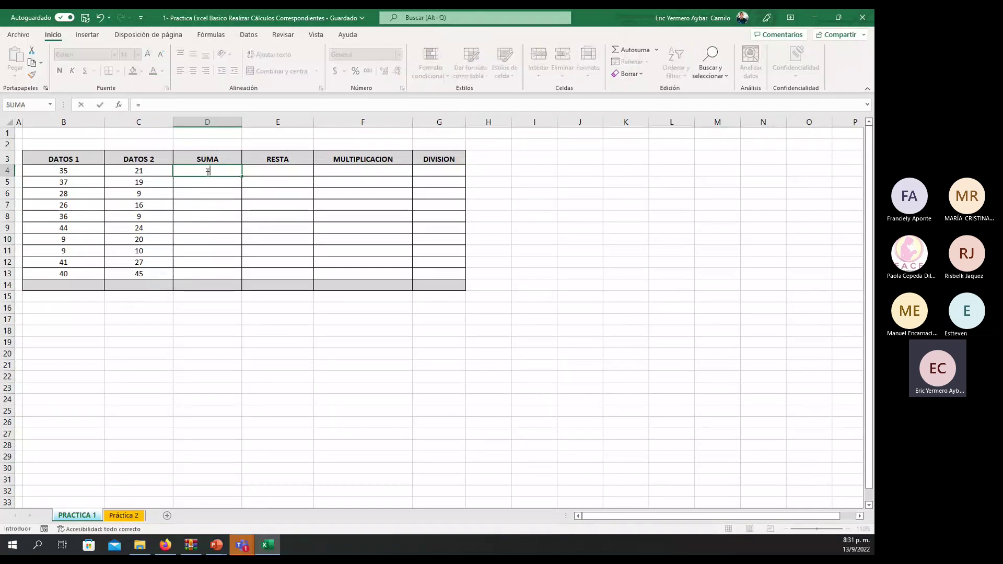
pyautogui.click(58, 172)
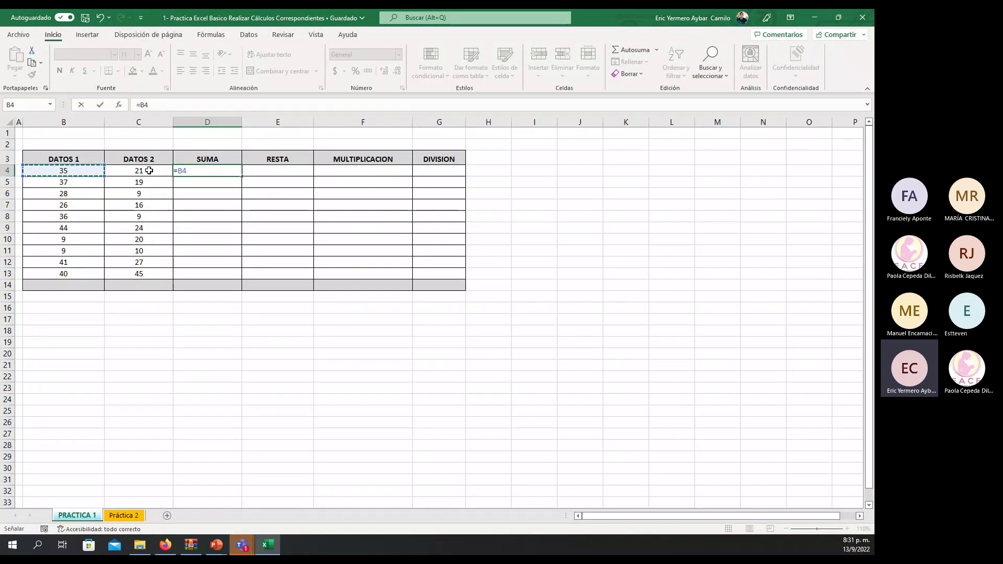
pyautogui.write('+')
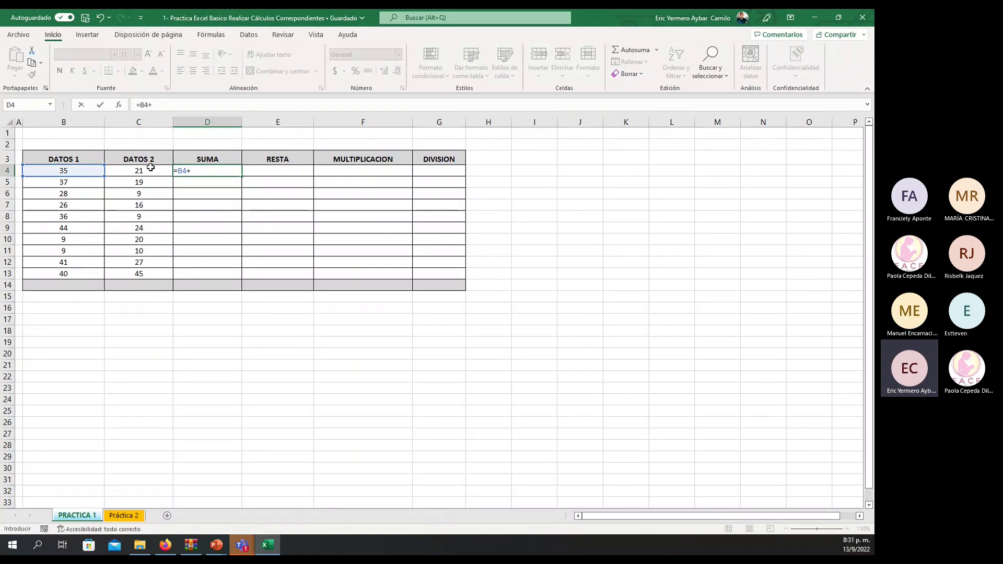
pyautogui.click(121, 171)
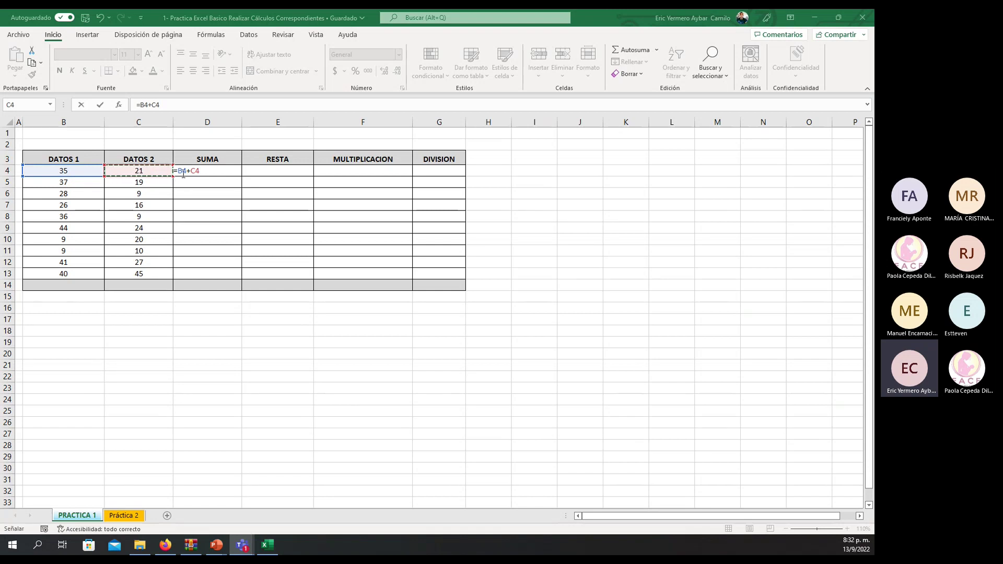
pyautogui.click(209, 171)
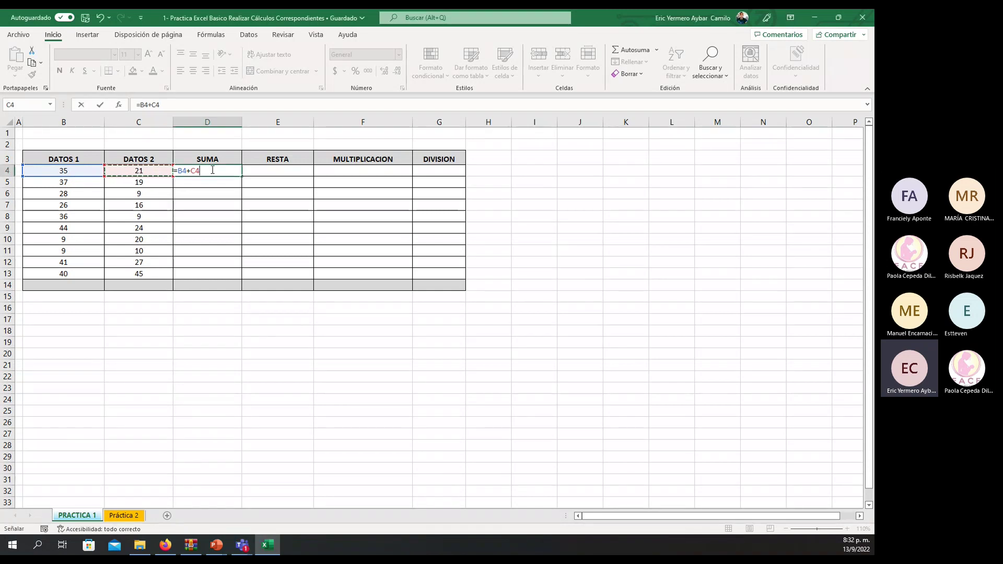
pyautogui.press('Return')
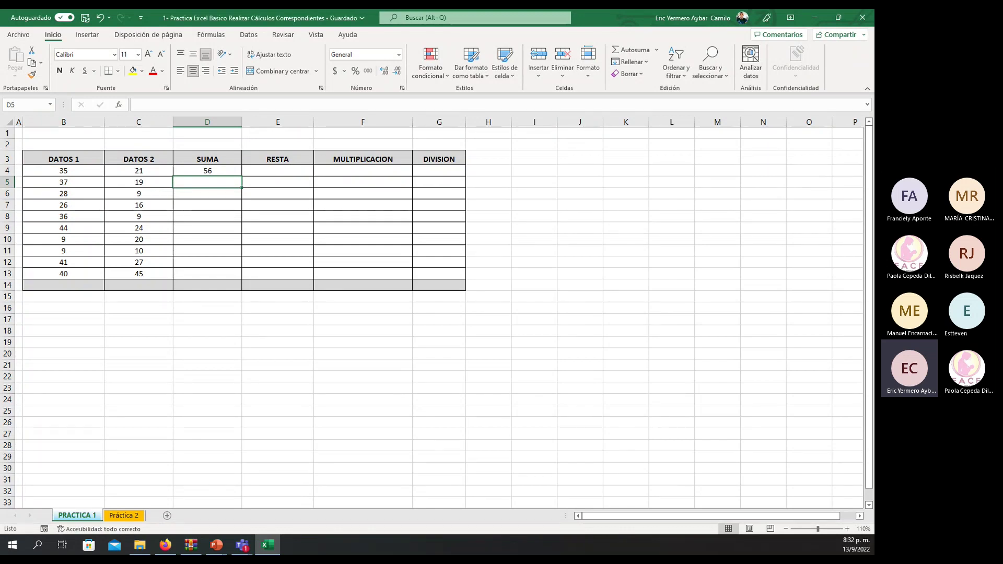
# Enter the formula =B4-C4 in cell E4 under RESTA to subtract the first pair of values.
pyautogui.hotkey('alt', 'Tab')
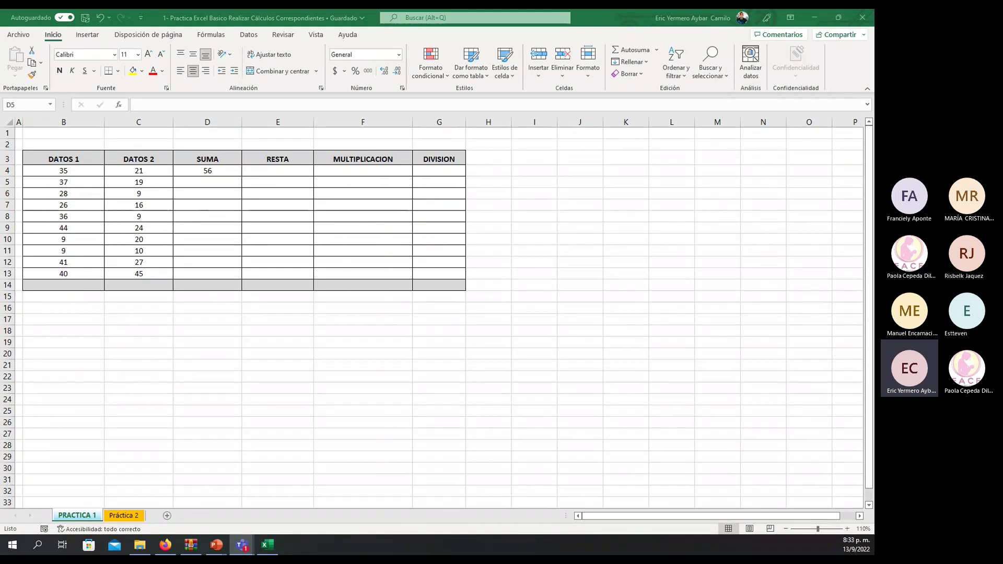
pyautogui.click(283, 174)
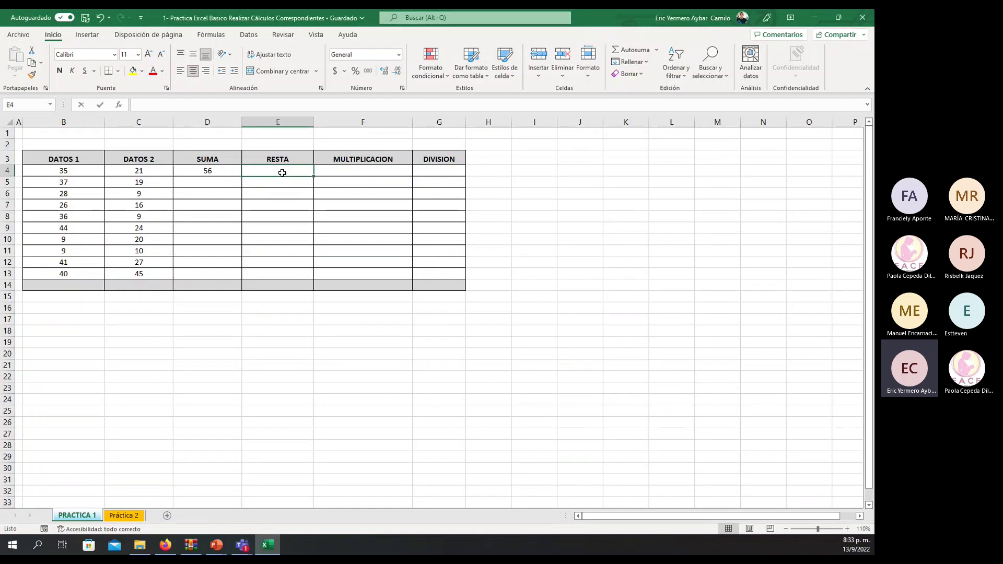
pyautogui.write('=')
pyautogui.click(47, 172)
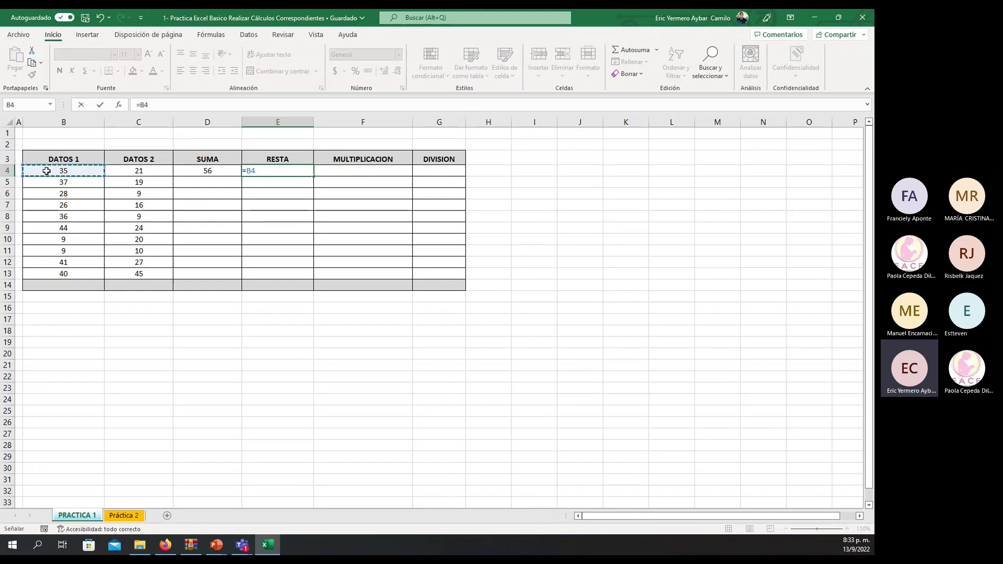
pyautogui.write('-')
pyautogui.click(134, 171)
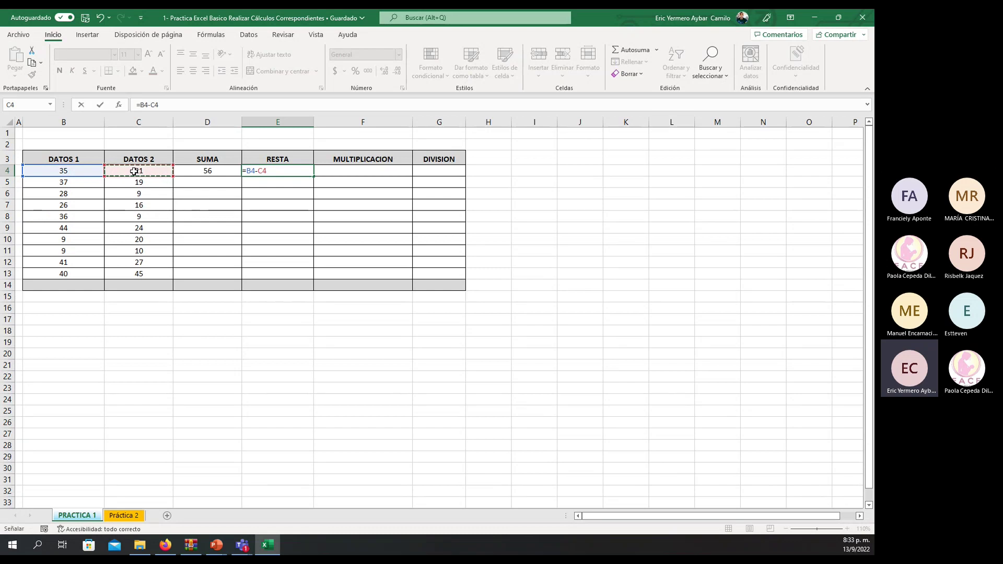
pyautogui.press('Return')
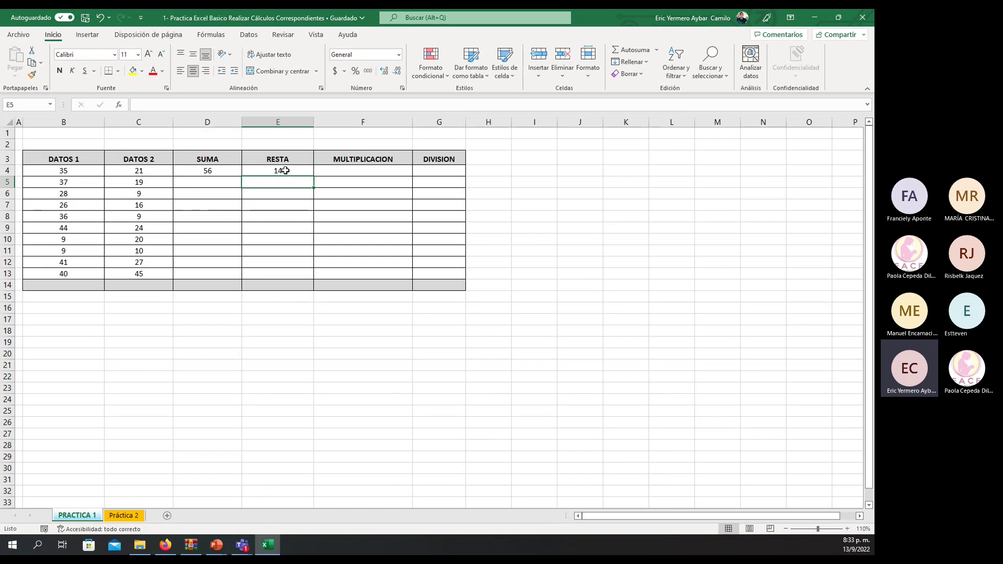
# Enter the formula =B4*C4 in cell F4 under MULTIPLICACION to multiply the first pair of values.
pyautogui.click(347, 168)
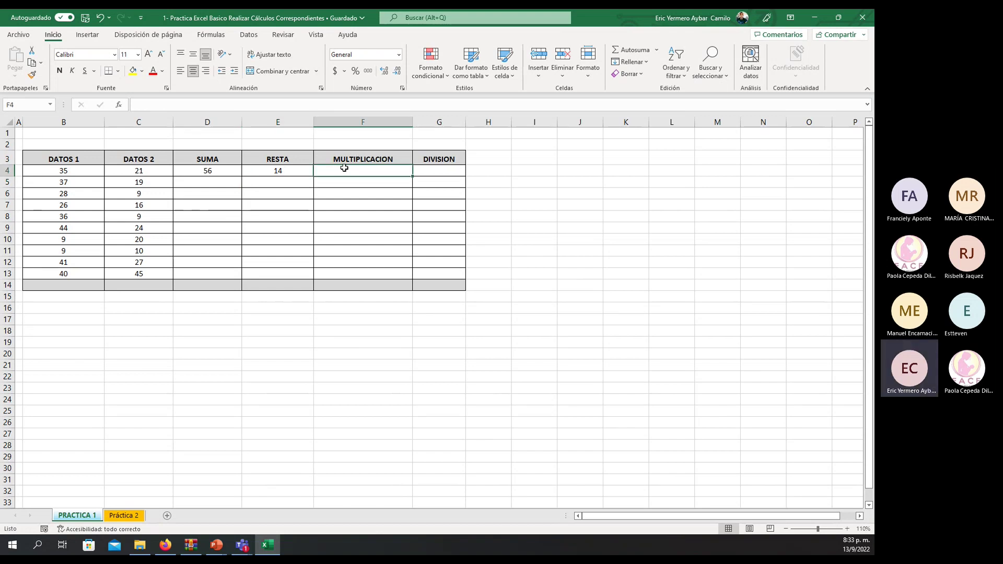
pyautogui.write('=')
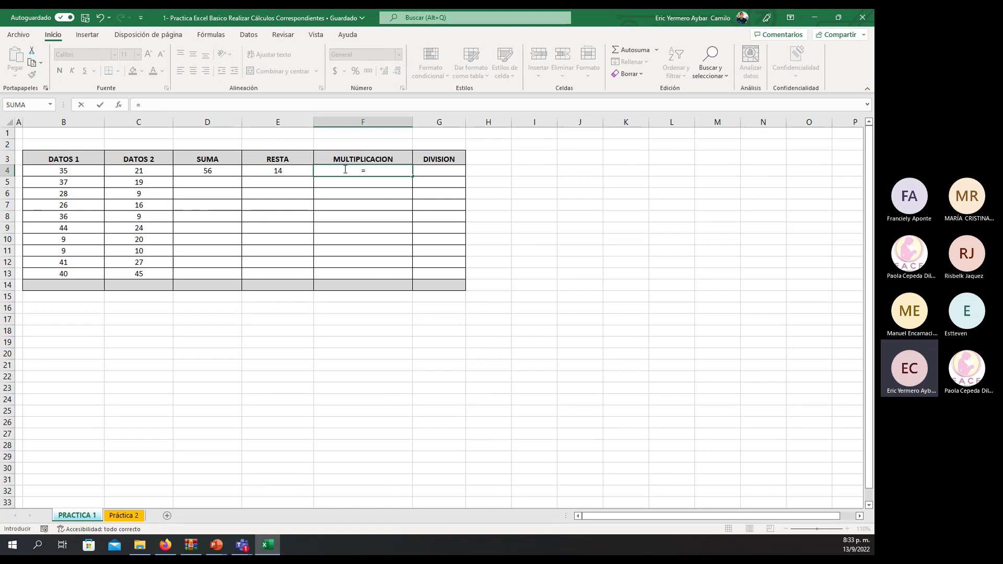
pyautogui.click(58, 169)
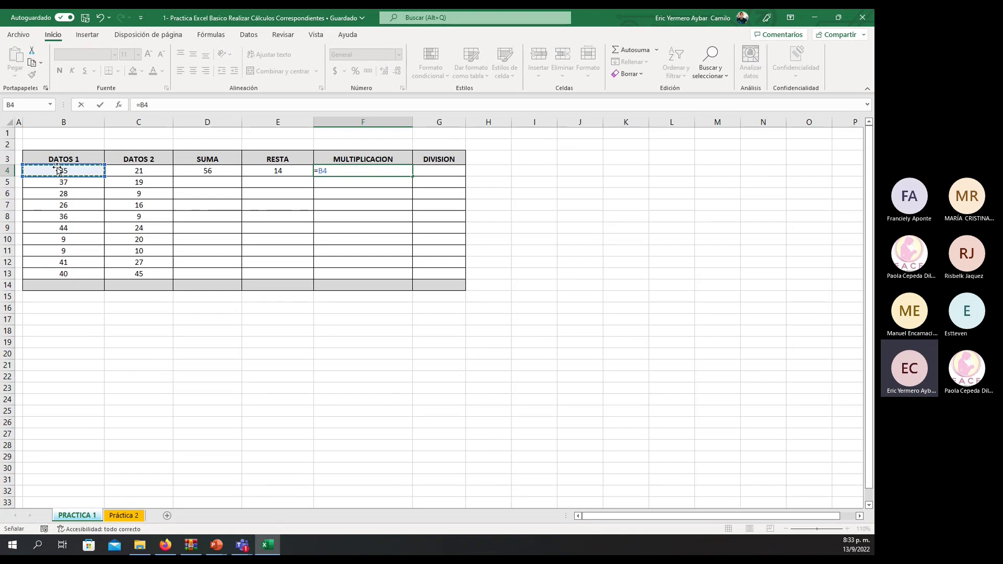
pyautogui.write('*')
pyautogui.click(142, 170)
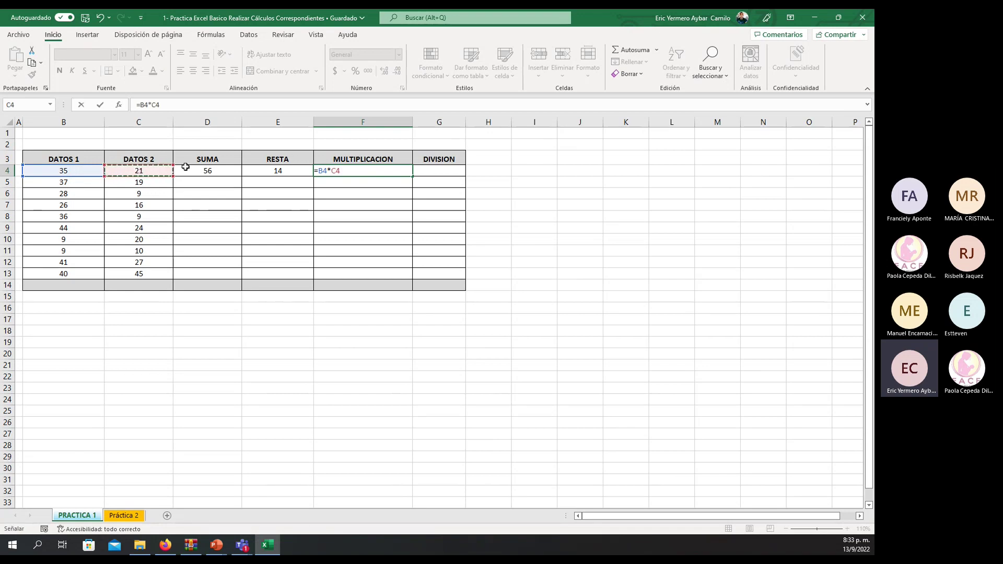
pyautogui.press('Return')
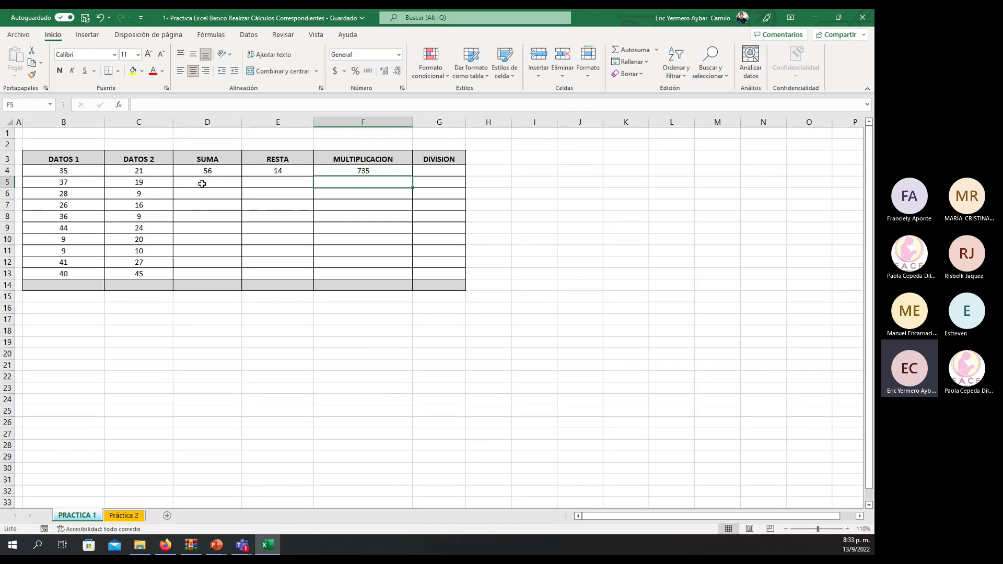
# Enter the formula =B4/C4 in cell G4 under DIVISION to divide the first pair of values.
pyautogui.click(444, 171)
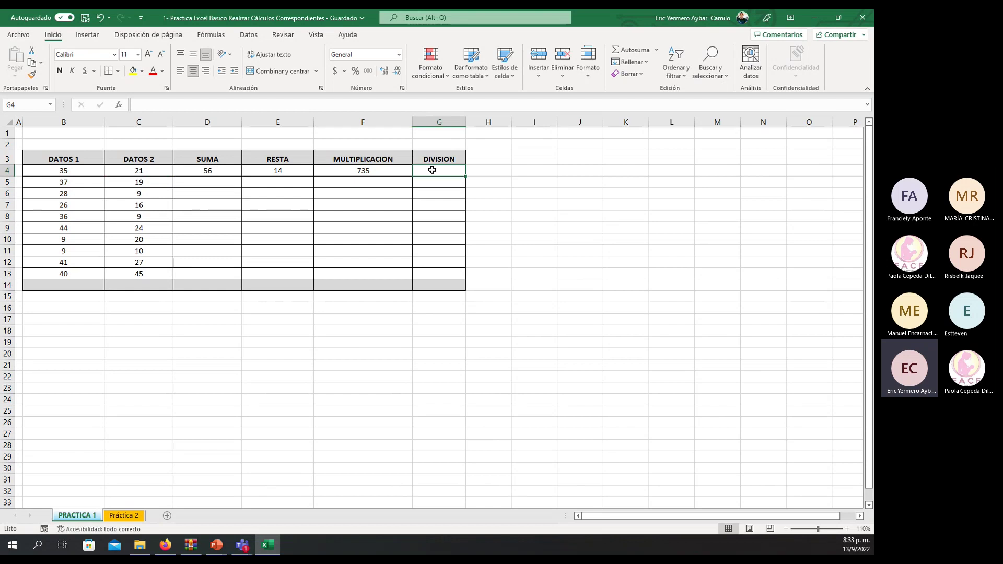
pyautogui.write('=')
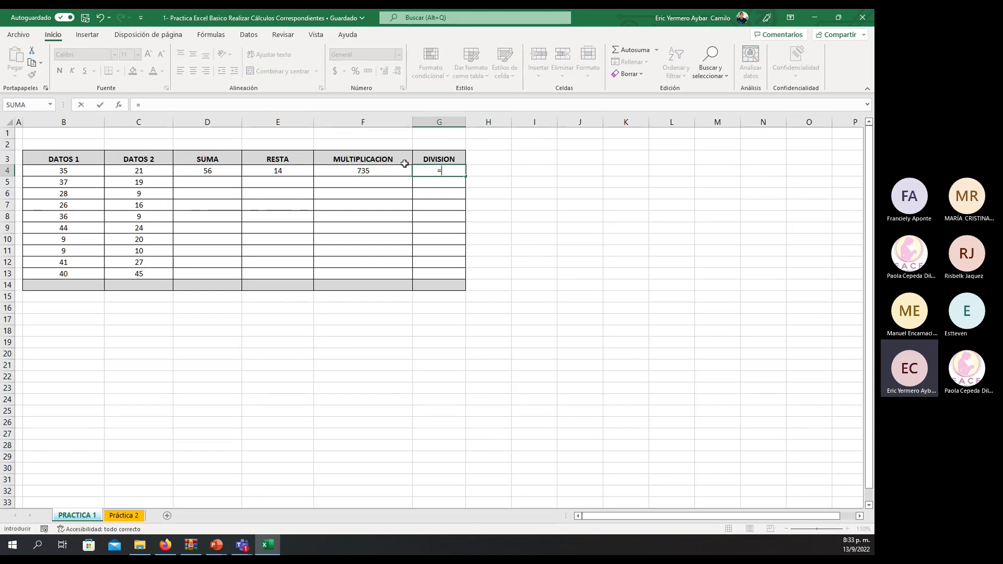
pyautogui.click(70, 172)
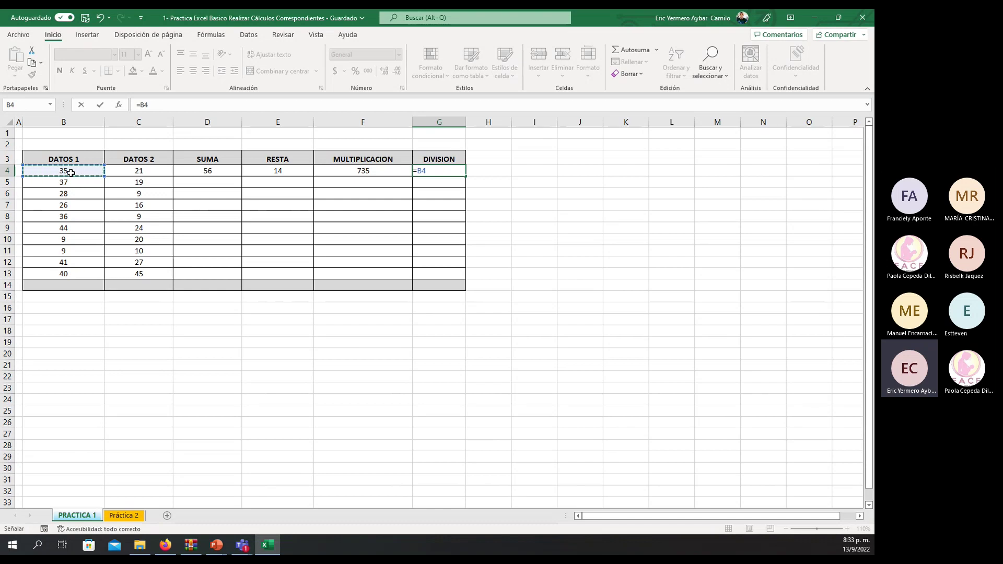
pyautogui.write('/')
pyautogui.click(133, 172)
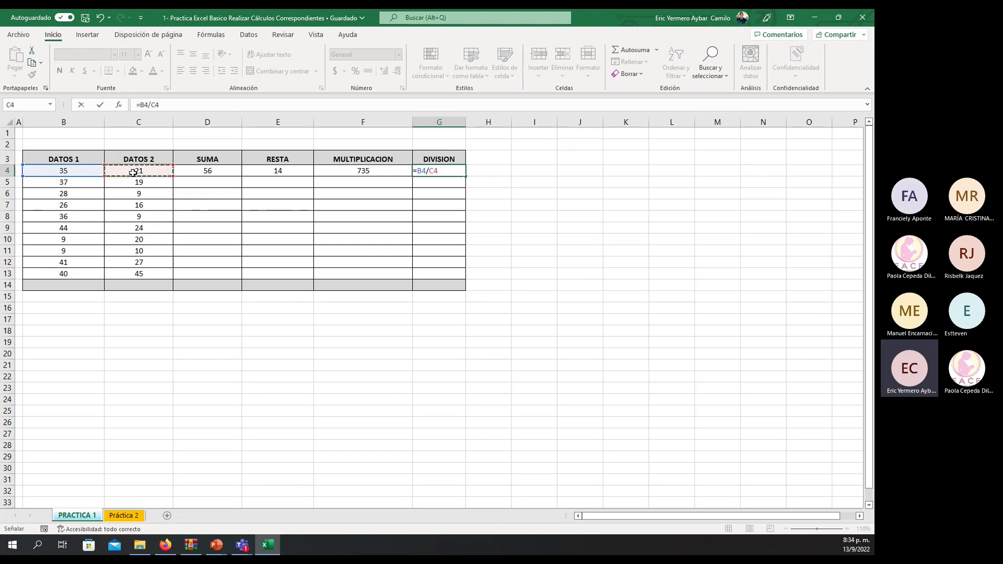
pyautogui.press('Return')
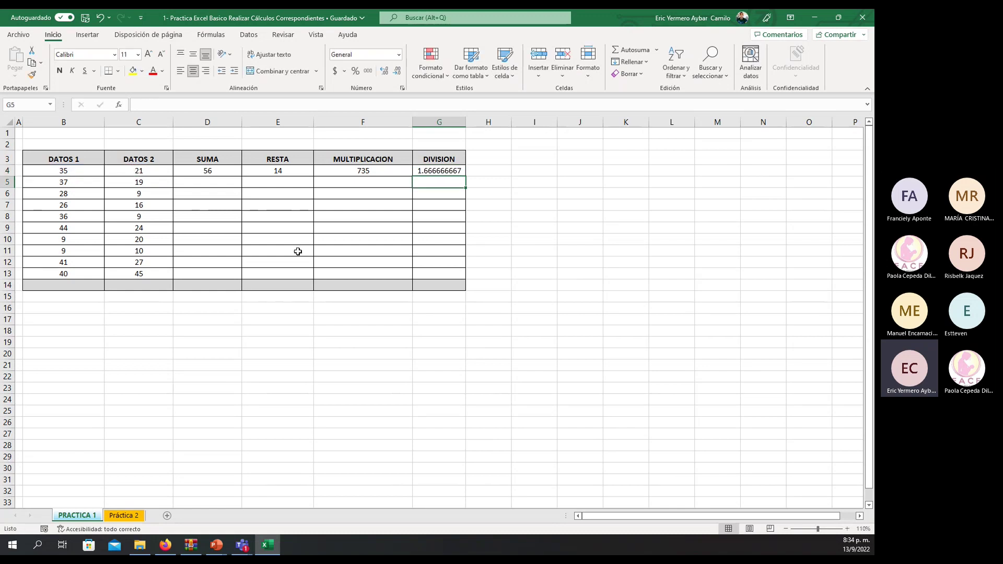
# Reduce the number format of the division result in G4 to two decimal places.
pyautogui.click(463, 173)
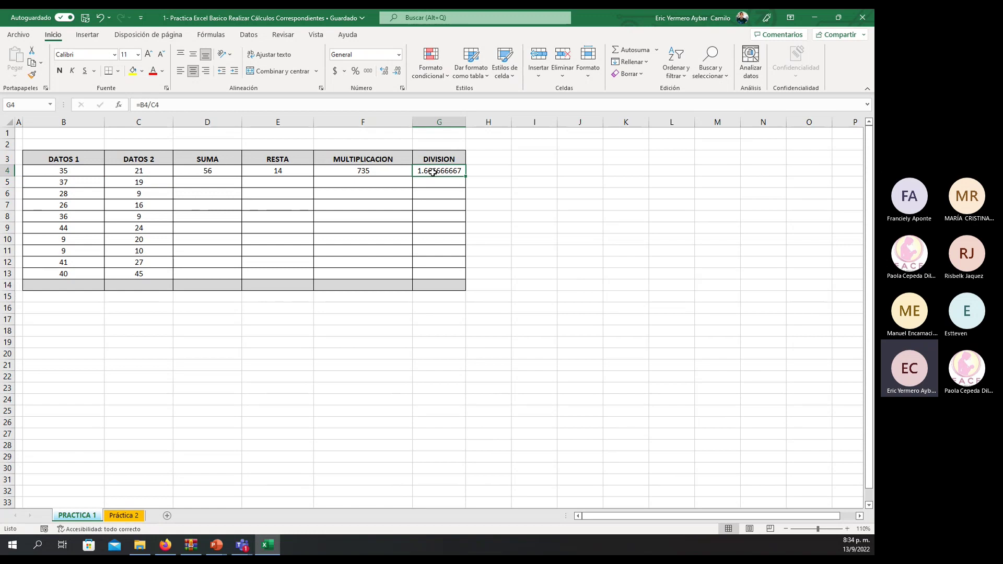
pyautogui.click(400, 71)
pyautogui.click(399, 71)
pyautogui.click(400, 71)
pyautogui.click(400, 71)
pyautogui.click(400, 71)
pyautogui.click(399, 71)
pyautogui.click(398, 73)
# Fill the SUMA formula from D4 down through D13.
pyautogui.click(208, 182)
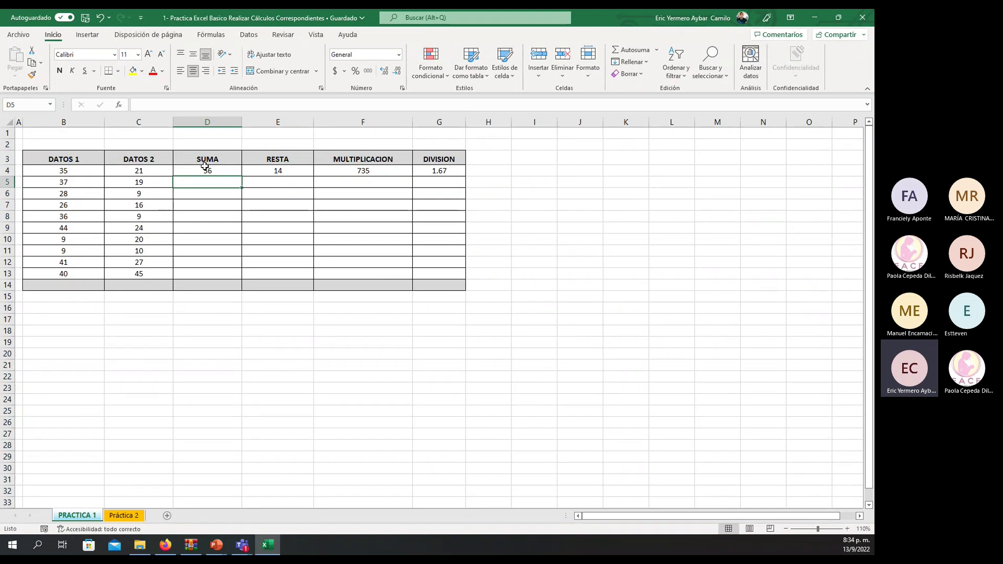
pyautogui.click(204, 166)
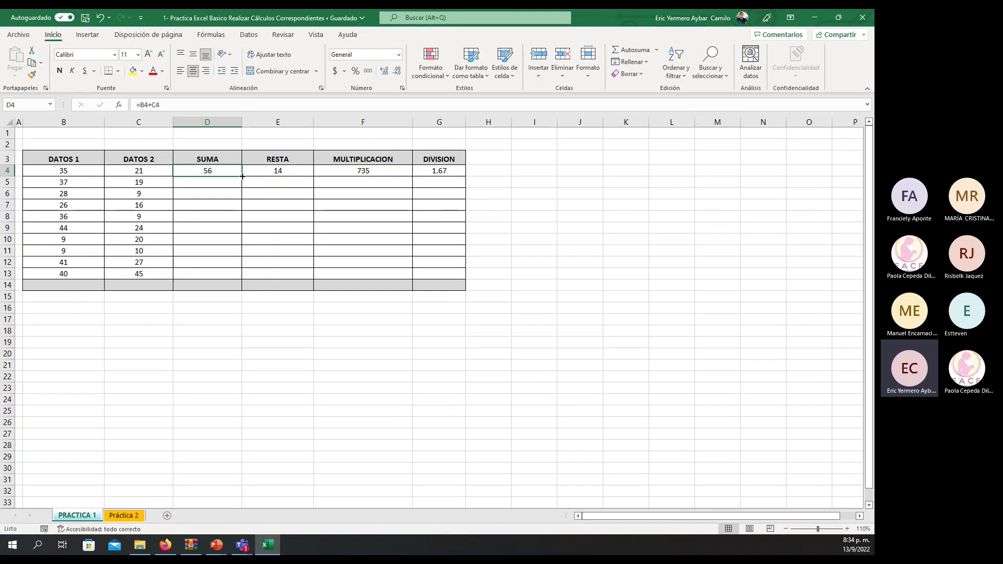
pyautogui.moveTo(242, 177); pyautogui.dragTo(223, 281)
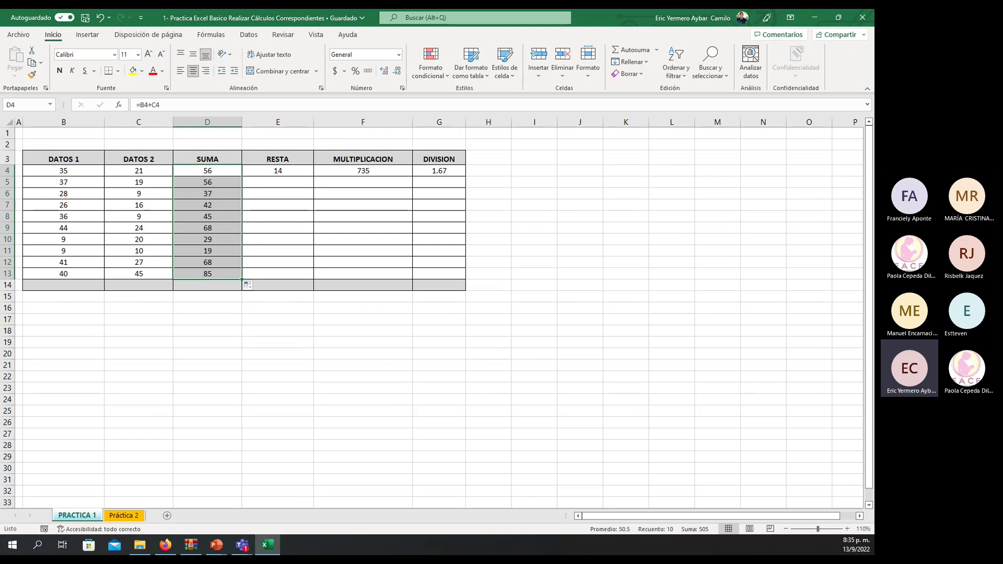
# Fill the RESTA, MULTIPLICACION and DIVISION formulas from row 4 down through row 13.
pyautogui.hotkey('alt', 'Tab')
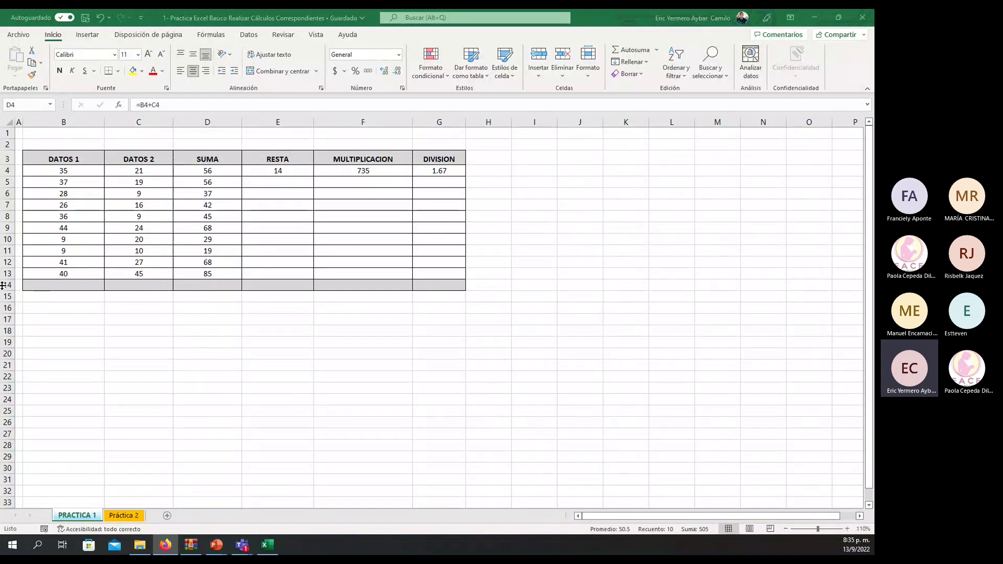
pyautogui.click(271, 184)
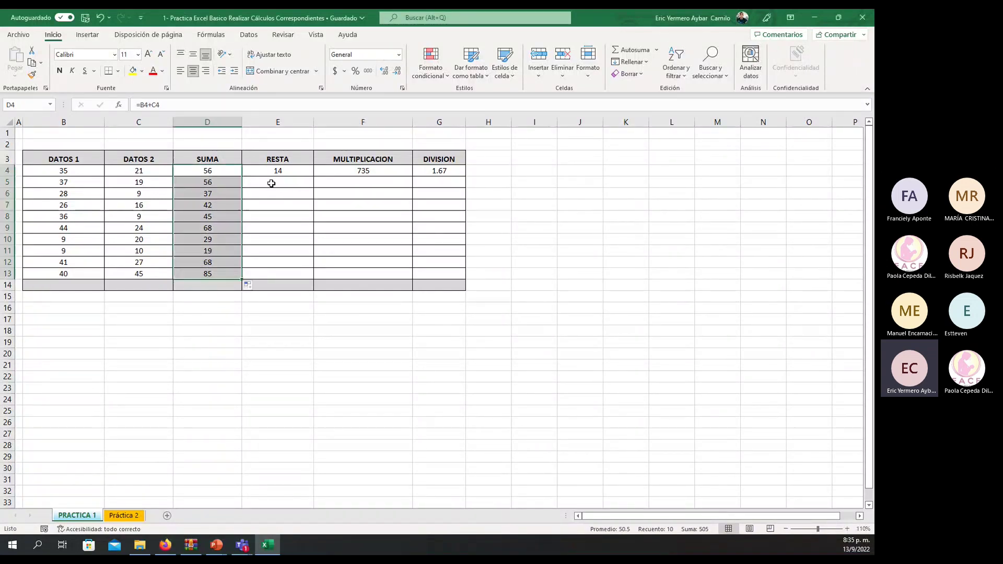
pyautogui.click(286, 179)
pyautogui.click(291, 171)
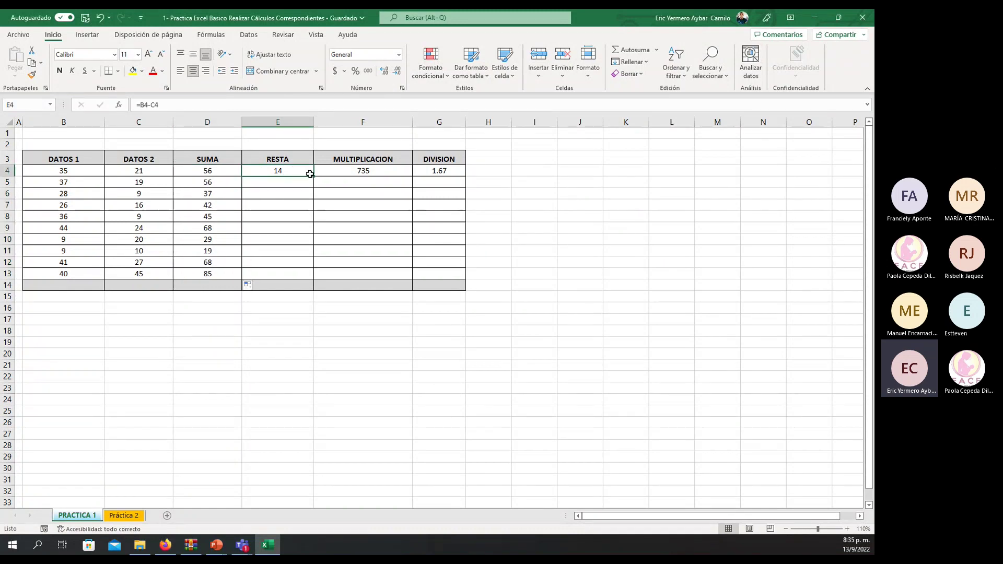
pyautogui.moveTo(307, 172); pyautogui.dragTo(456, 179)
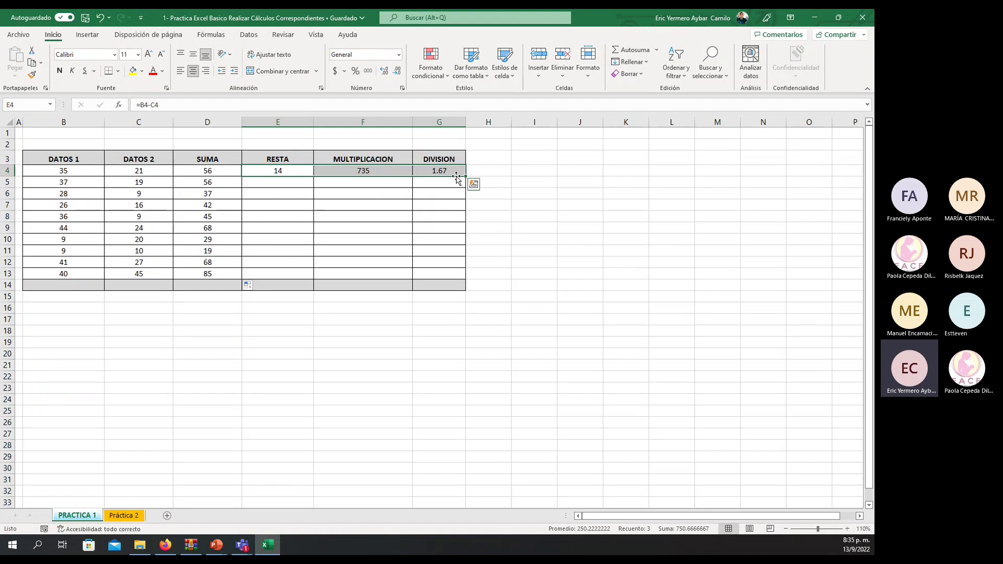
pyautogui.click(455, 176)
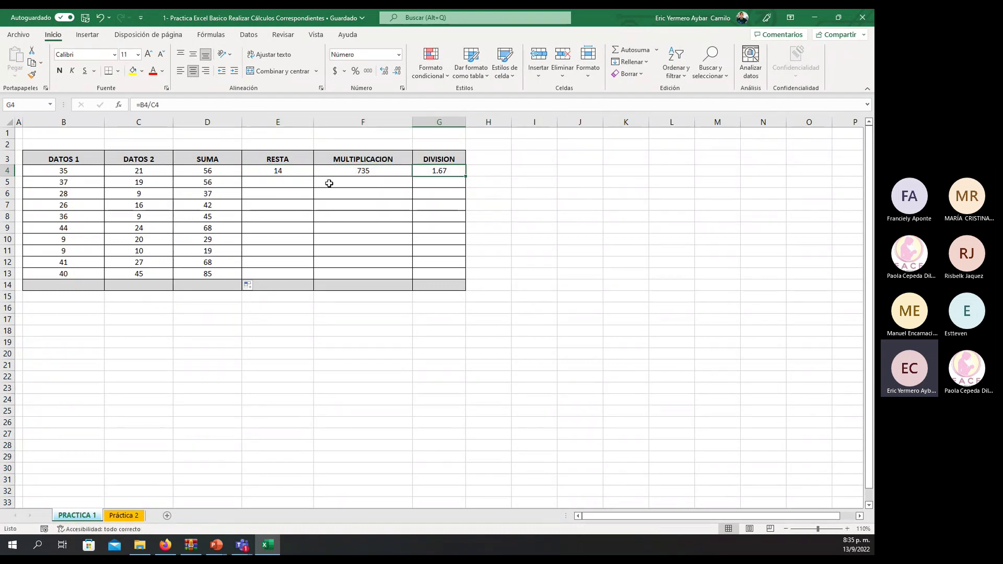
pyautogui.click(293, 173)
pyautogui.moveTo(302, 169); pyautogui.dragTo(464, 180)
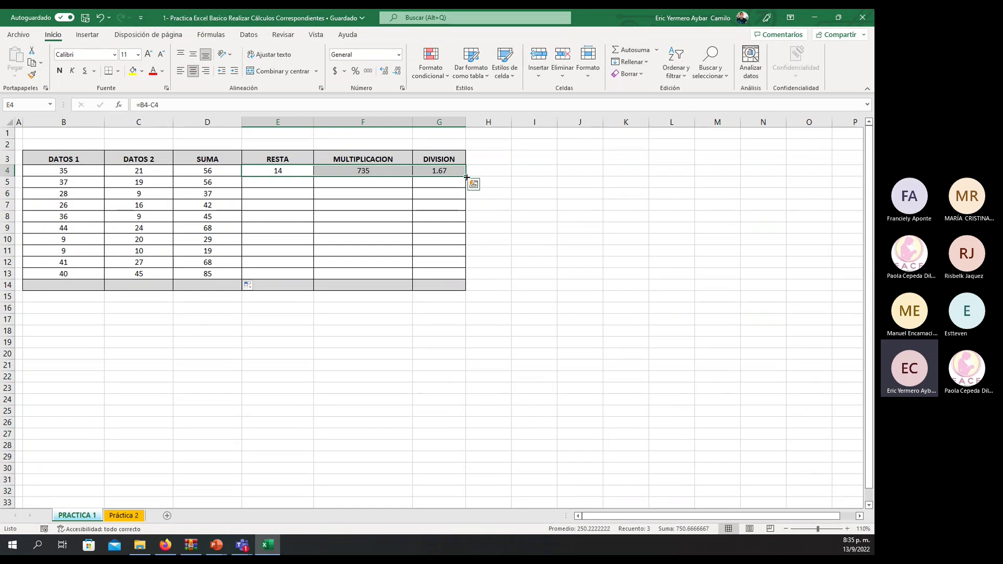
pyautogui.doubleClick(467, 177)
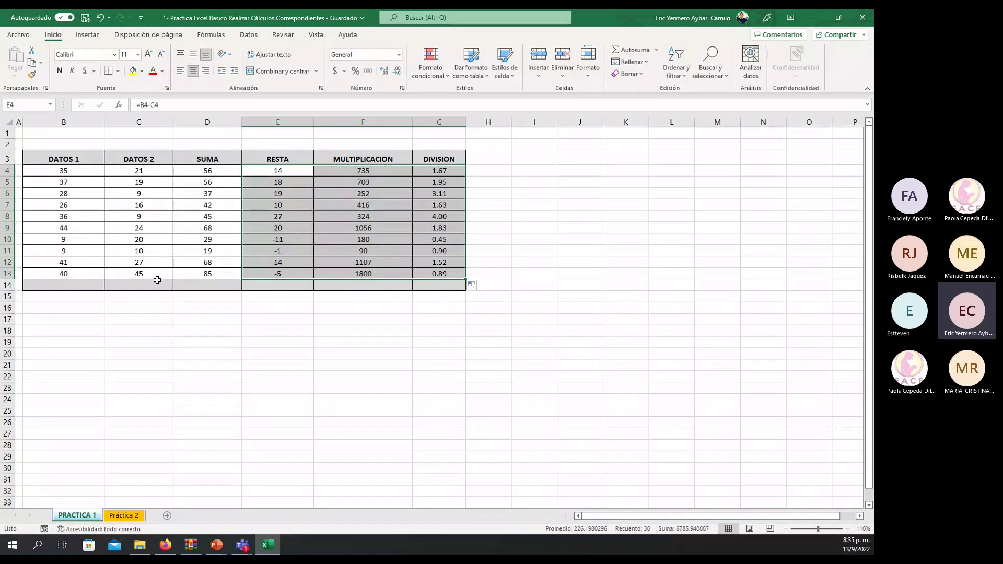
# Try AutoSum totals across the empty cells B14:G14 and clear them again.
pyautogui.click(60, 286)
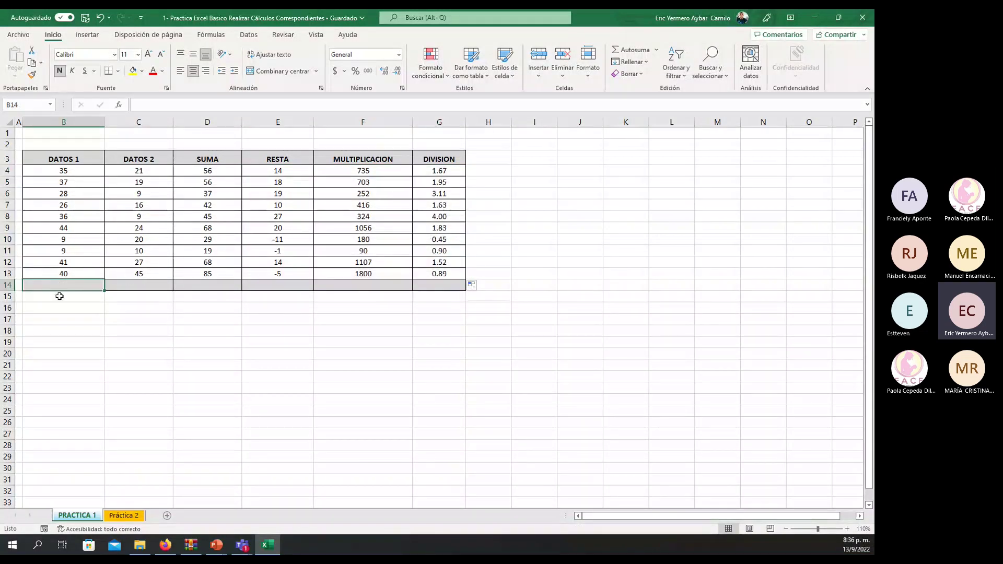
pyautogui.moveTo(68, 287); pyautogui.dragTo(443, 284)
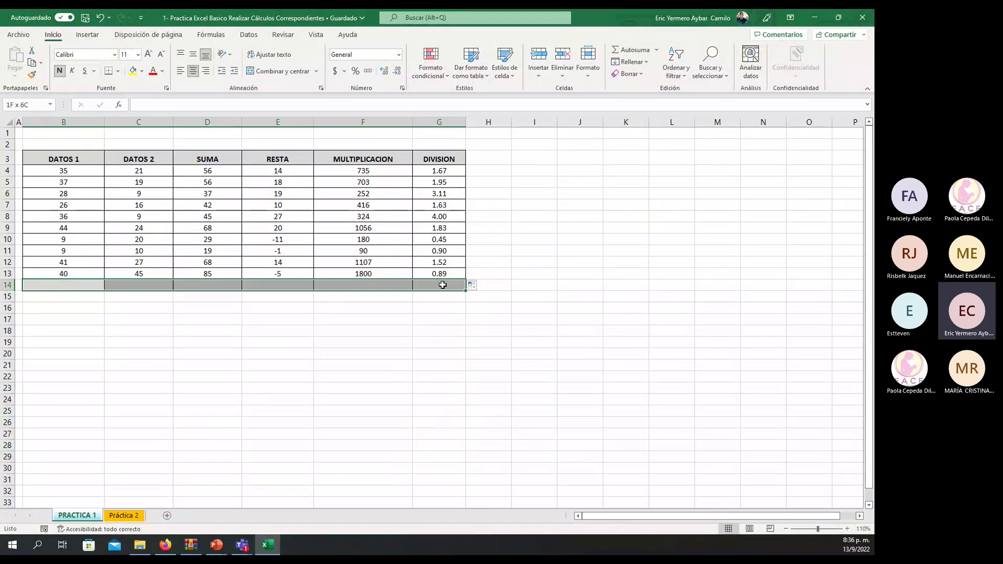
pyautogui.click(629, 51)
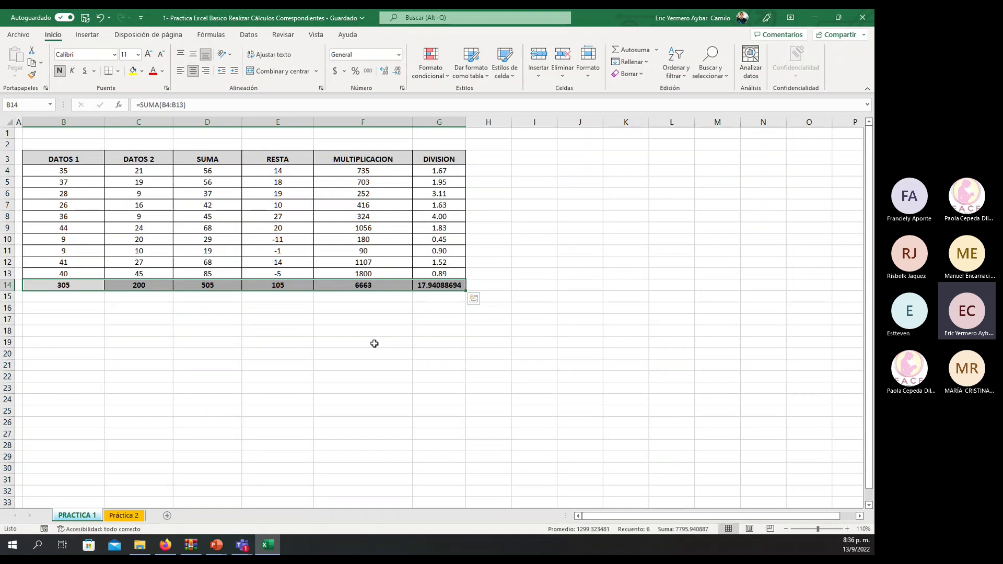
pyautogui.press('Delete')
pyautogui.click(209, 317)
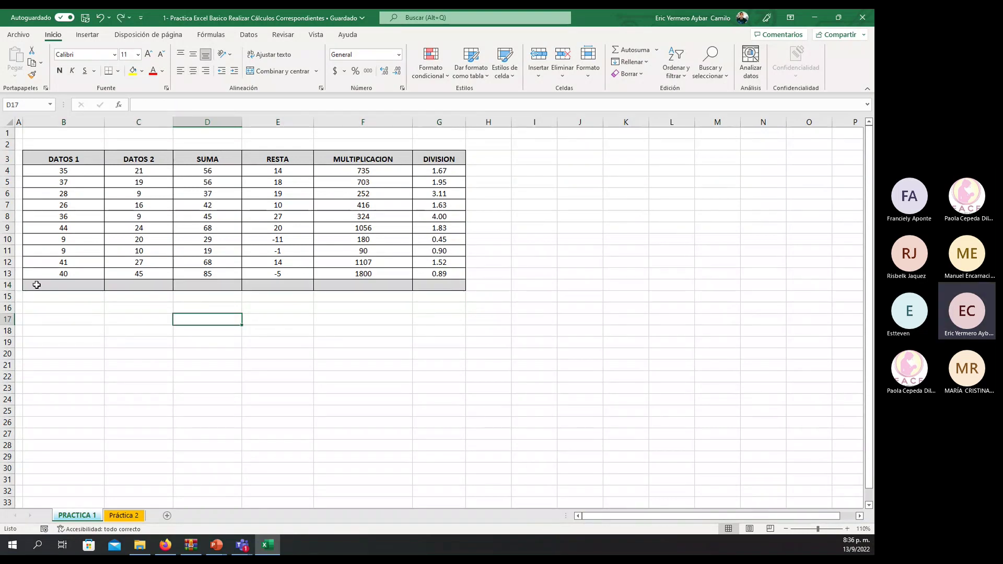
# Total every column in B14:G14 with AutoSum and reduce the DIVISION total to two decimal places.
pyautogui.click(37, 285)
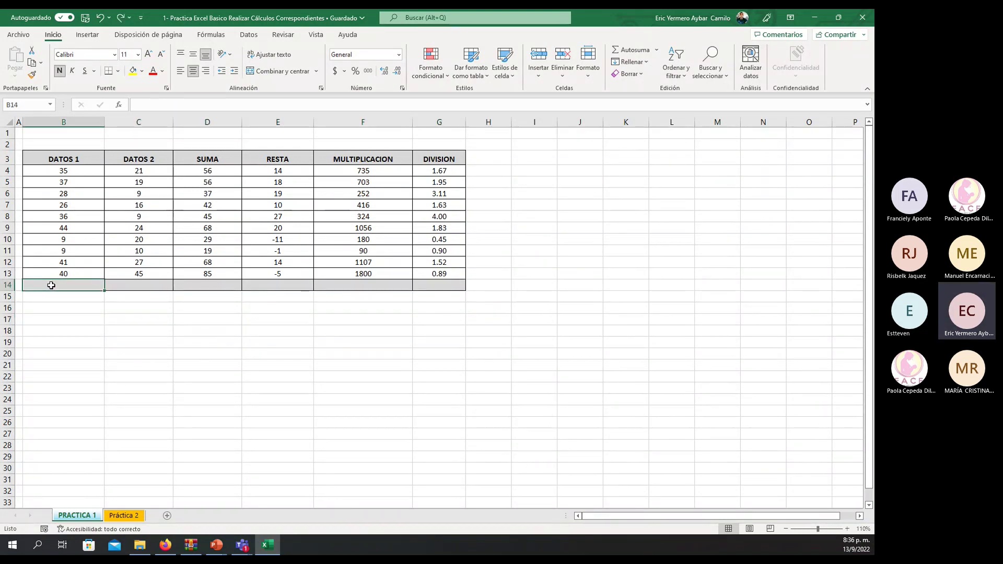
pyautogui.moveTo(51, 285); pyautogui.dragTo(423, 286)
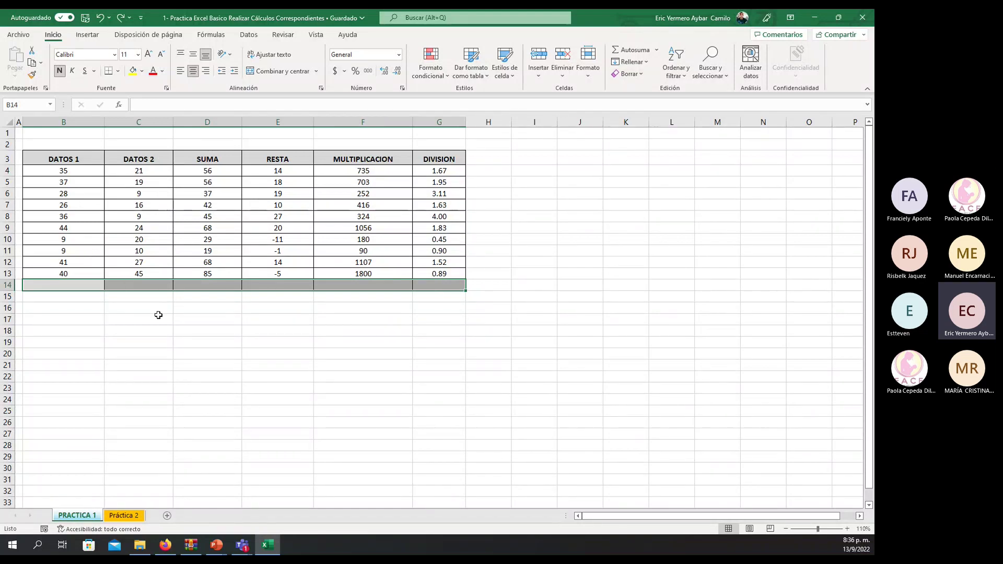
pyautogui.click(625, 54)
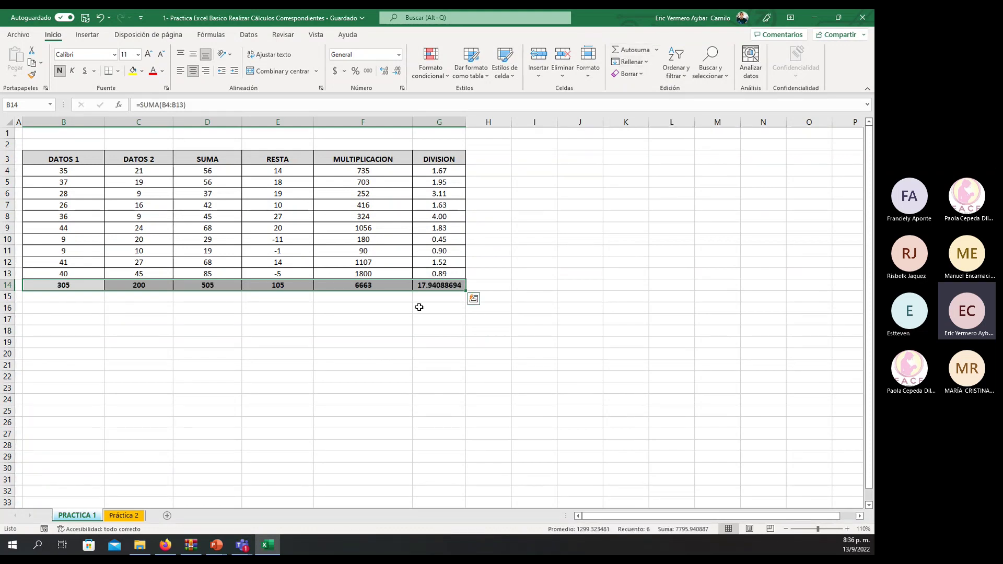
pyautogui.click(447, 285)
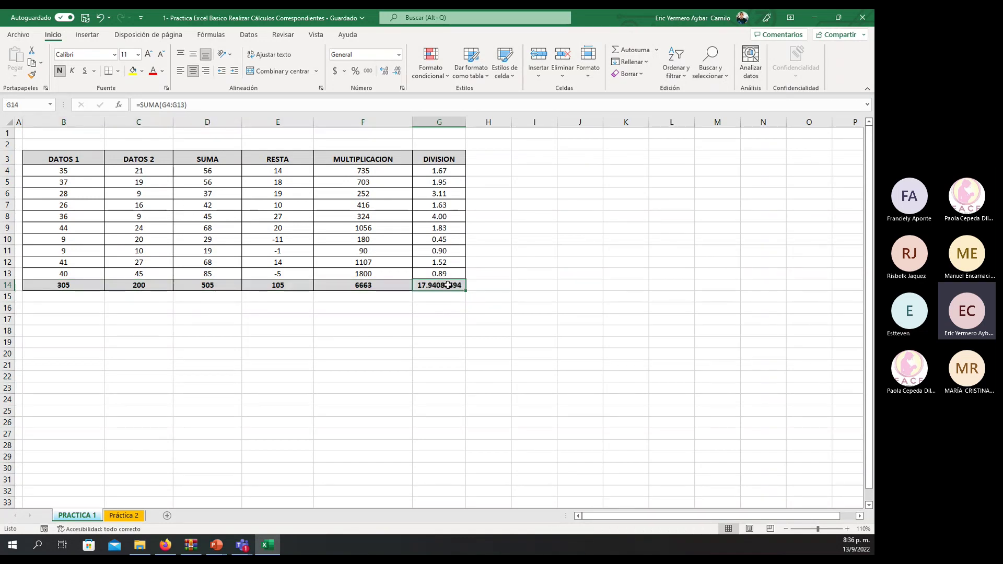
pyautogui.click(397, 70)
# Format the MULTIPLICACION total in F14 with comma style and middle alignment, and autofit the width of column F.
pyautogui.click(380, 287)
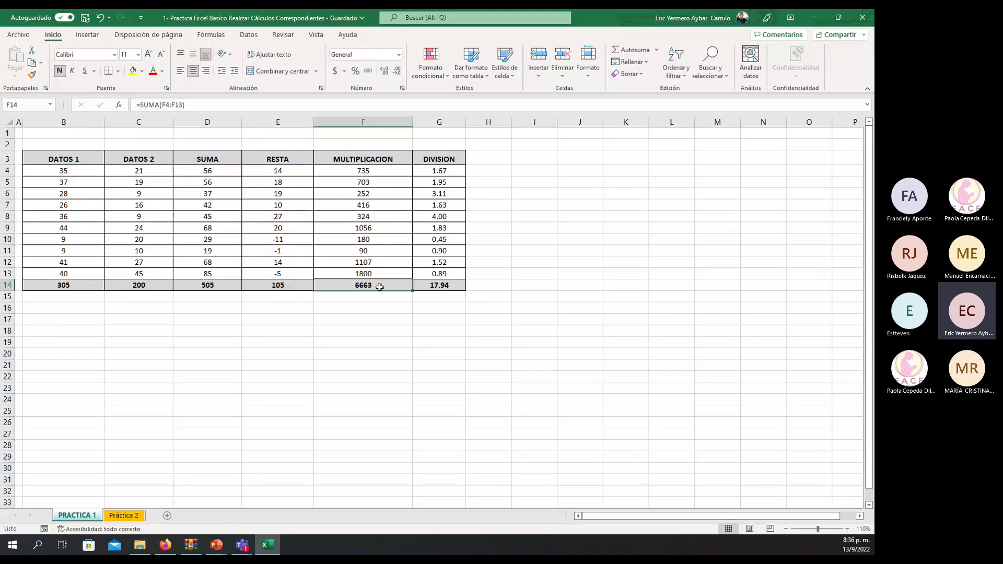
pyautogui.click(369, 72)
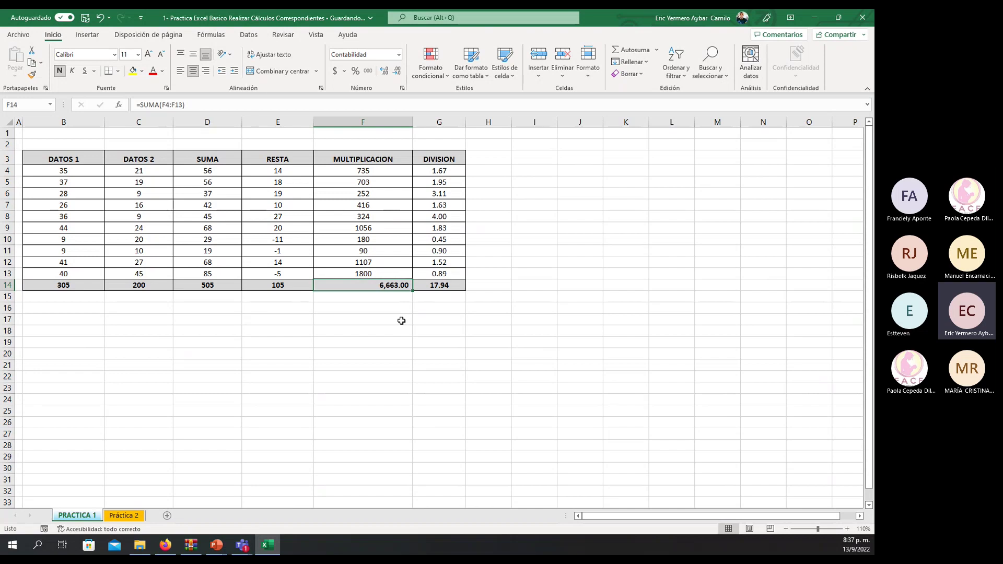
pyautogui.click(194, 54)
pyautogui.press('Up')
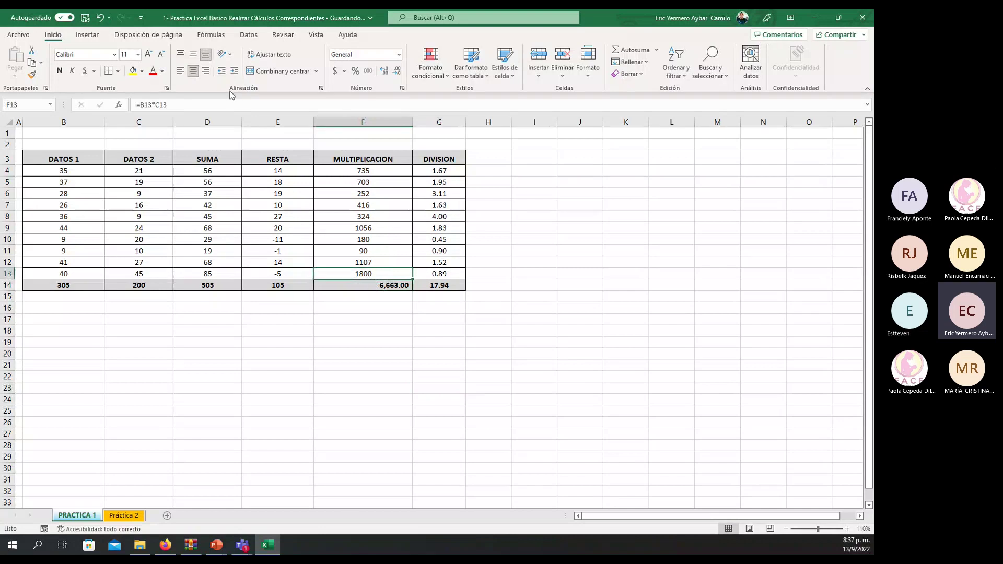
pyautogui.click(372, 289)
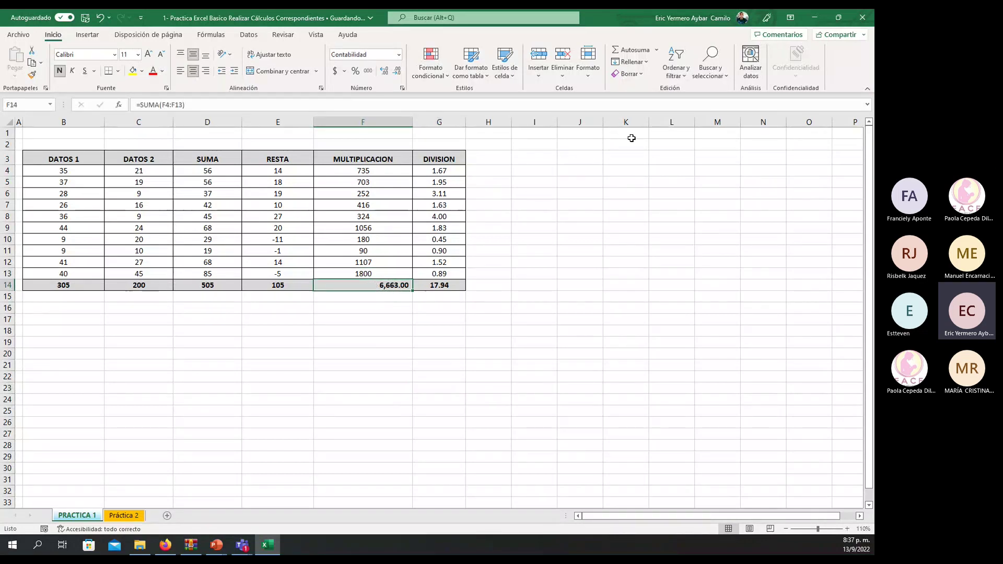
pyautogui.doubleClick(413, 122)
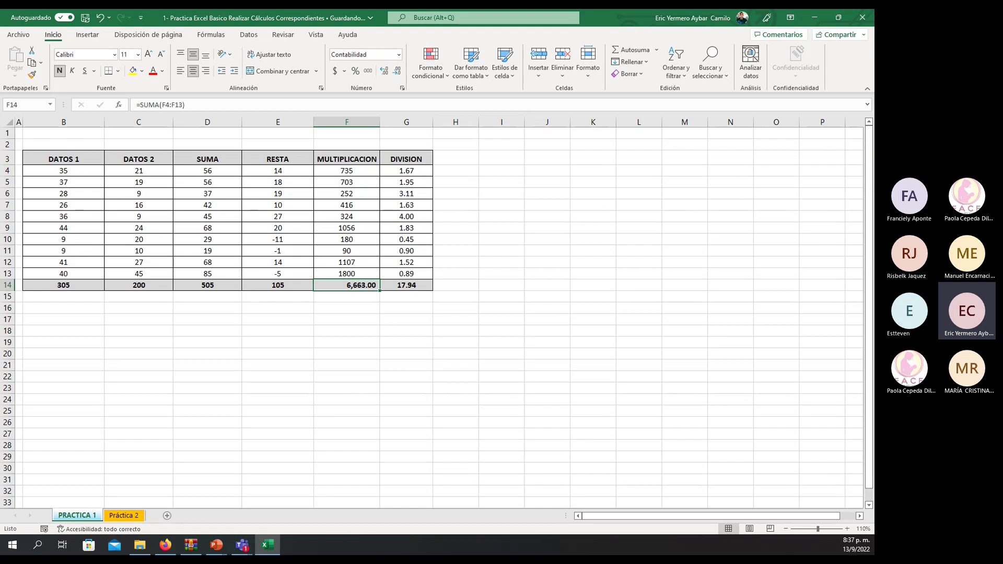
# Switch to the Práctica 2 worksheet with the FACTURA TELEFONICA table.
pyautogui.hotkey('alt', 'Tab')
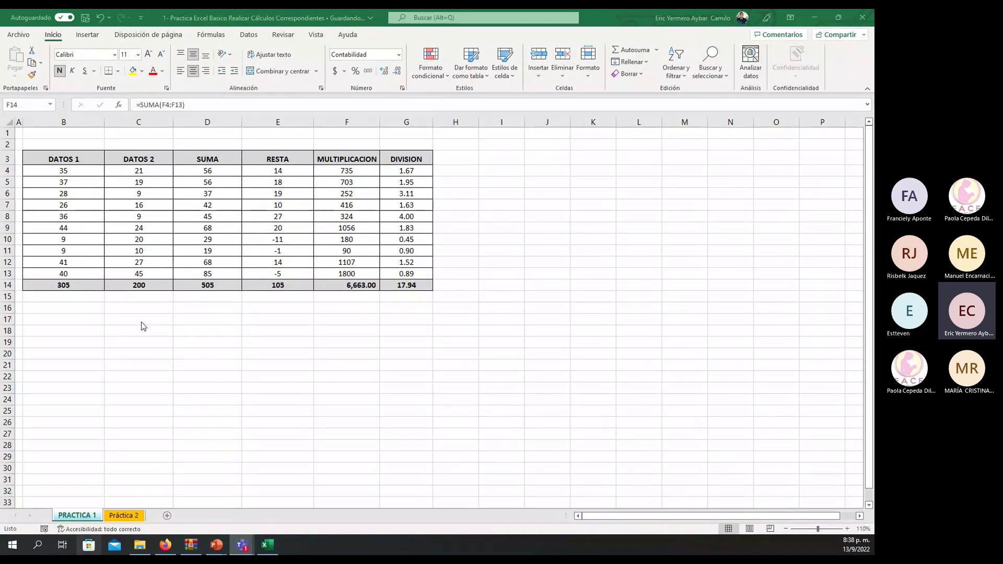
pyautogui.click(125, 518)
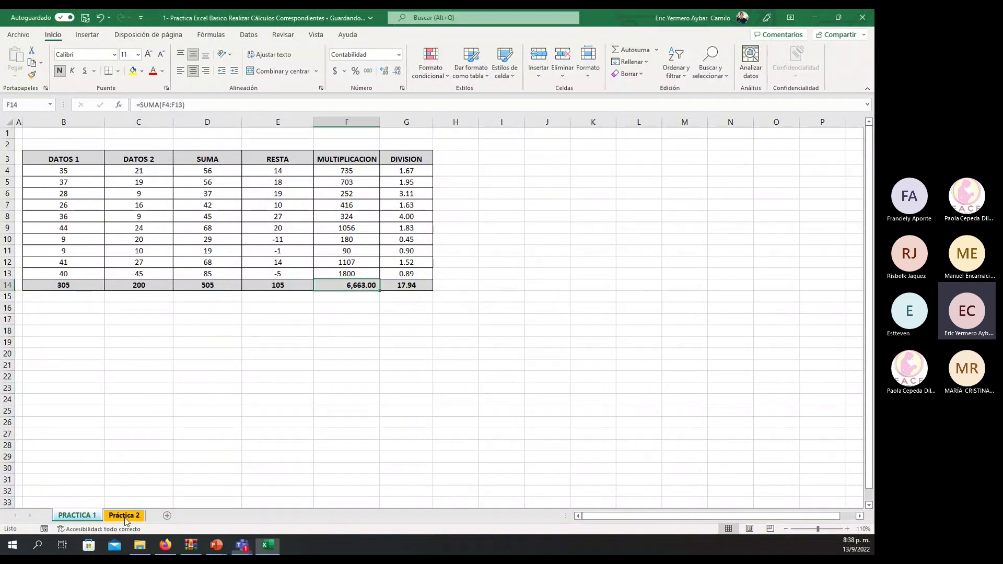
pyautogui.click(125, 516)
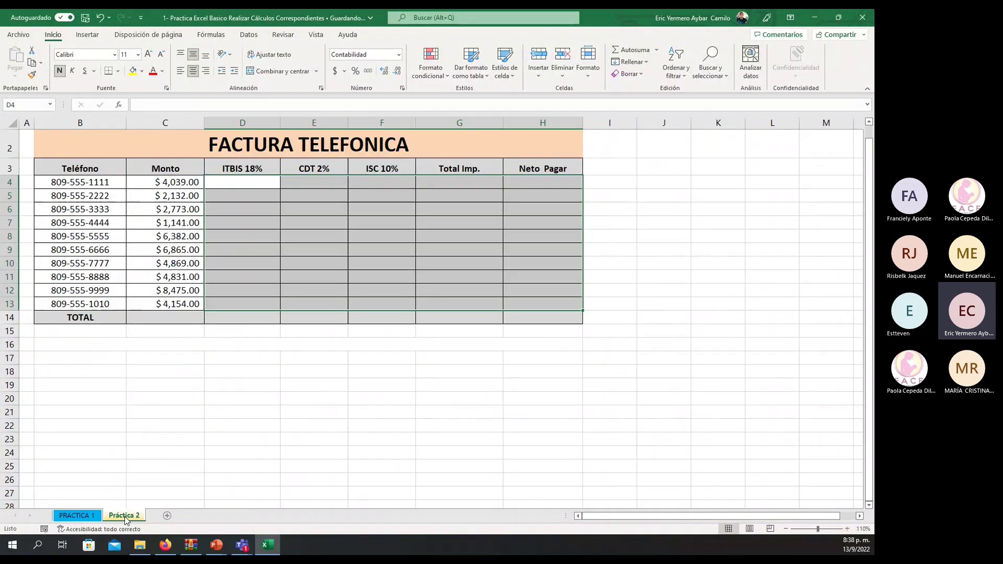
# Try to calculate the first ITBIS 18% amount in D4 with the formula =C4*18, and clear the cell.
pyautogui.click(437, 170)
pyautogui.click(250, 185)
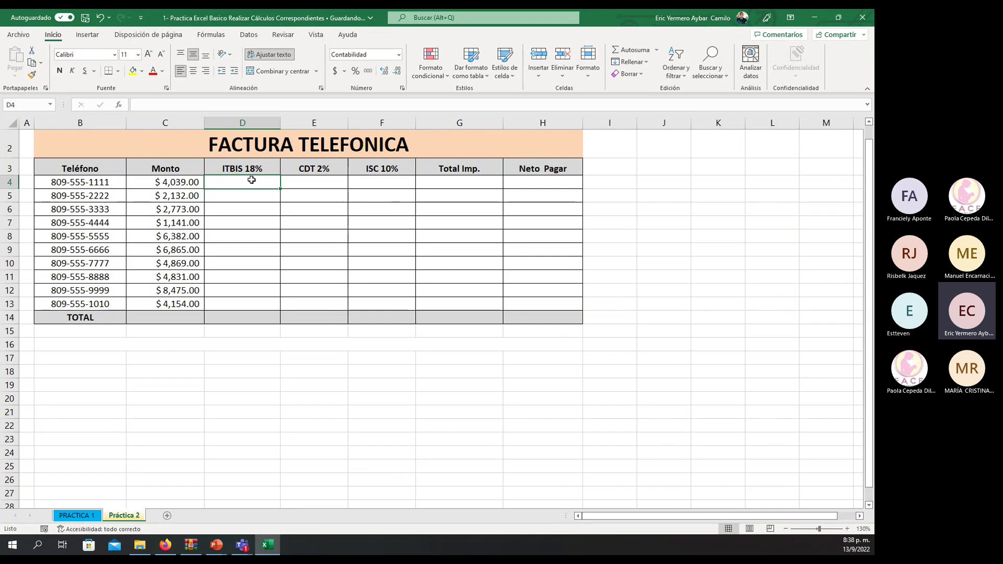
pyautogui.write('=')
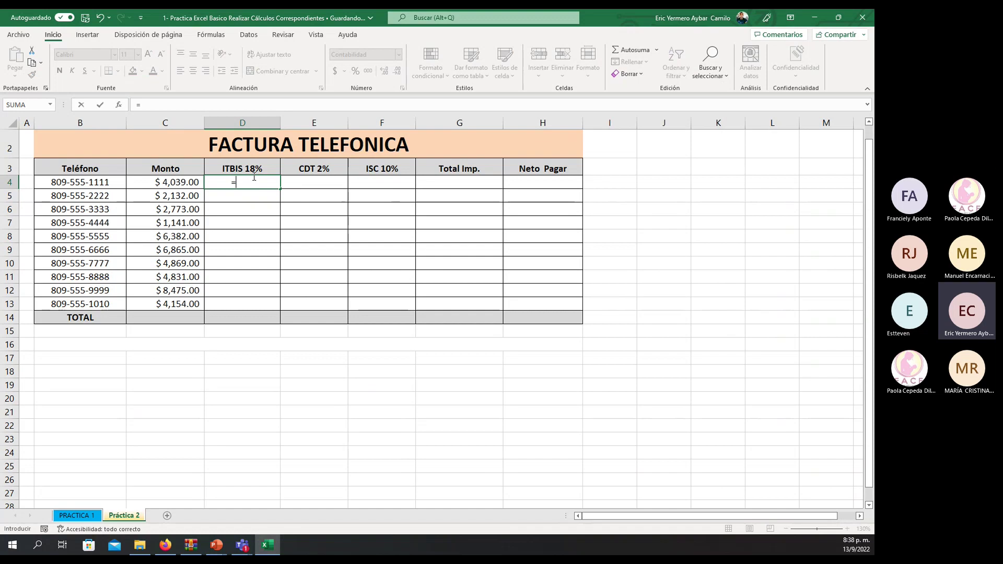
pyautogui.click(171, 183)
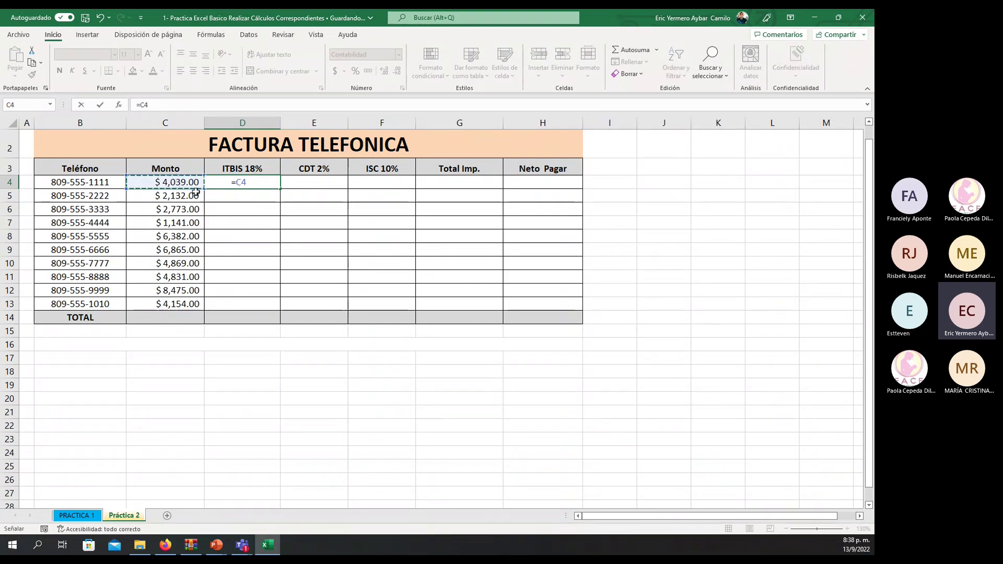
pyautogui.write('/')
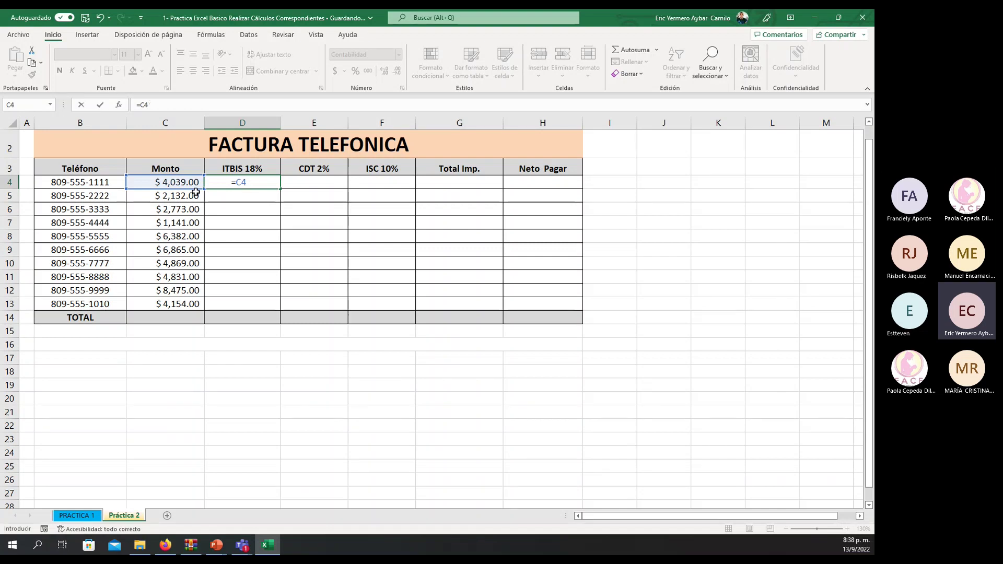
pyautogui.press('BackSpace')
pyautogui.write('*18')
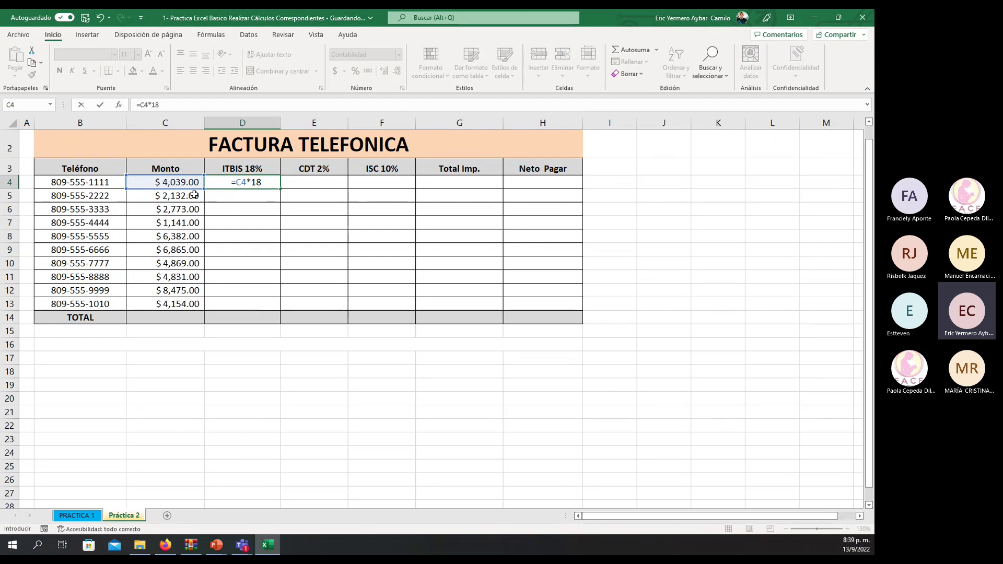
pyautogui.press('Return')
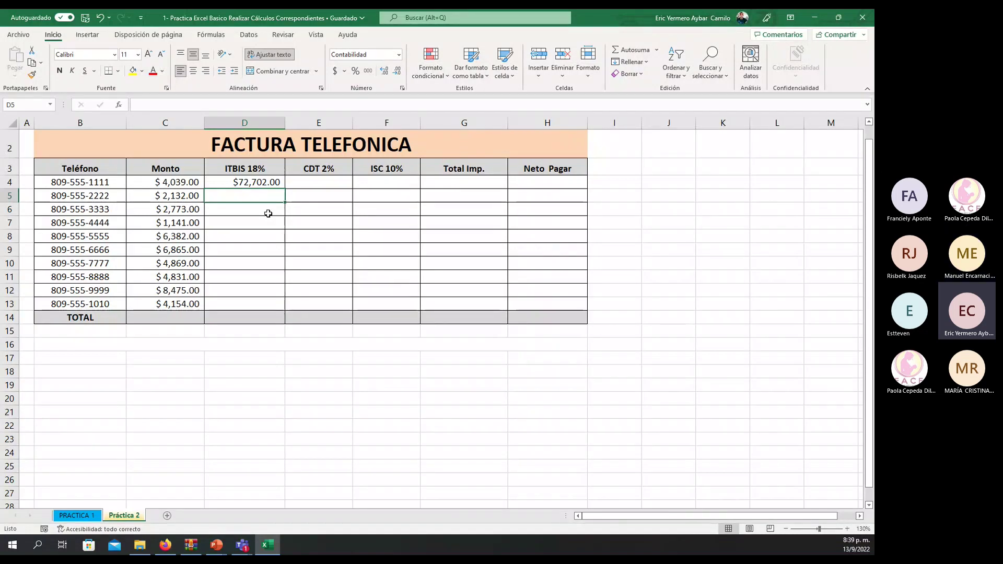
pyautogui.click(249, 184)
pyautogui.press('Delete')
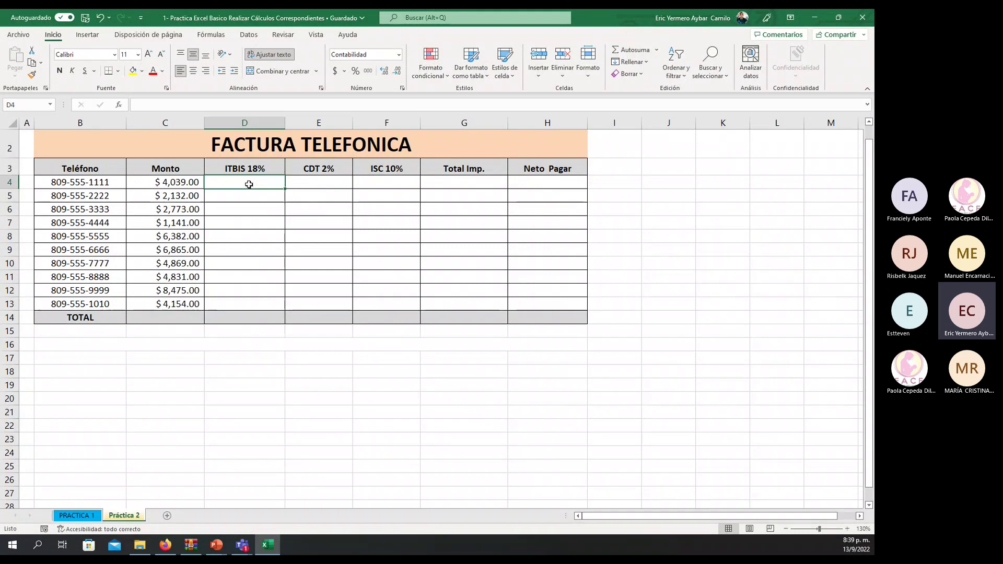
# Calculate the first phone's ITBIS 18% amount in D4 with the formula =C4*0.18.
pyautogui.write('=')
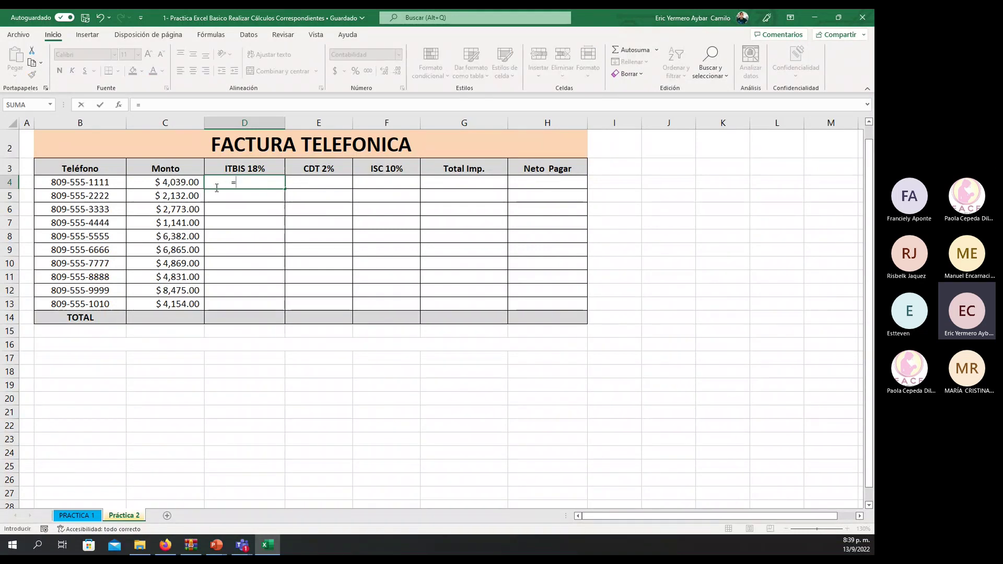
pyautogui.click(171, 182)
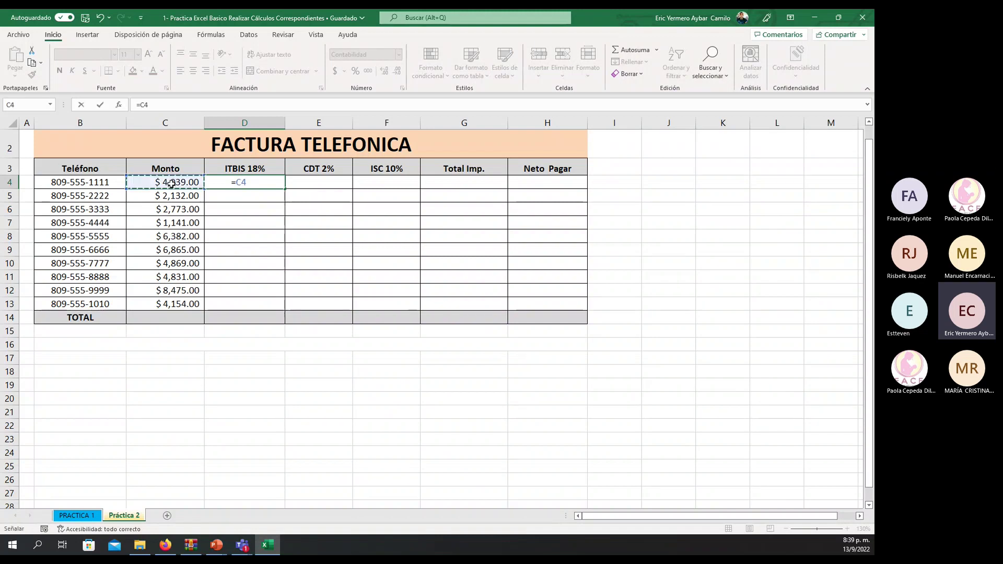
pyautogui.write('+')
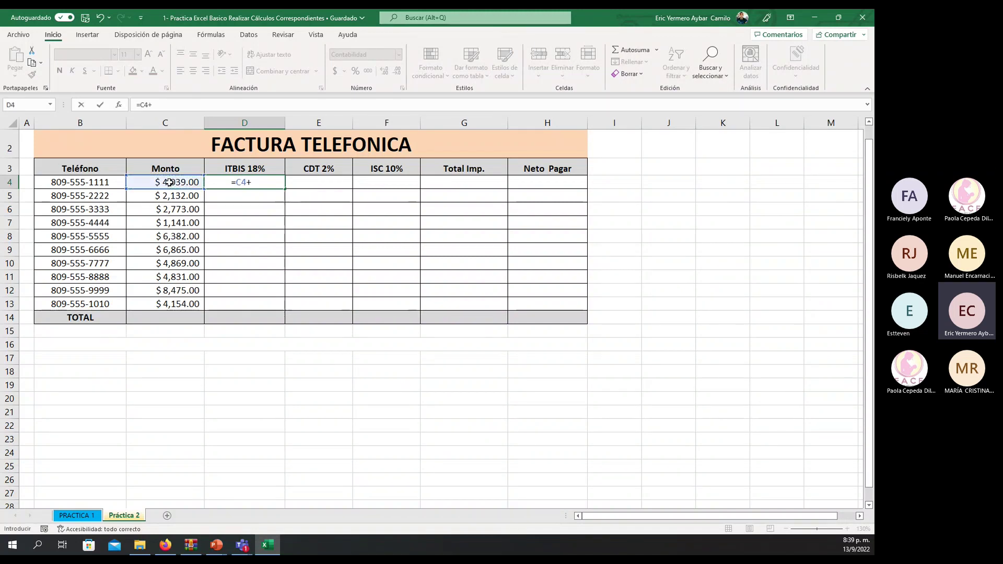
pyautogui.write('0.18')
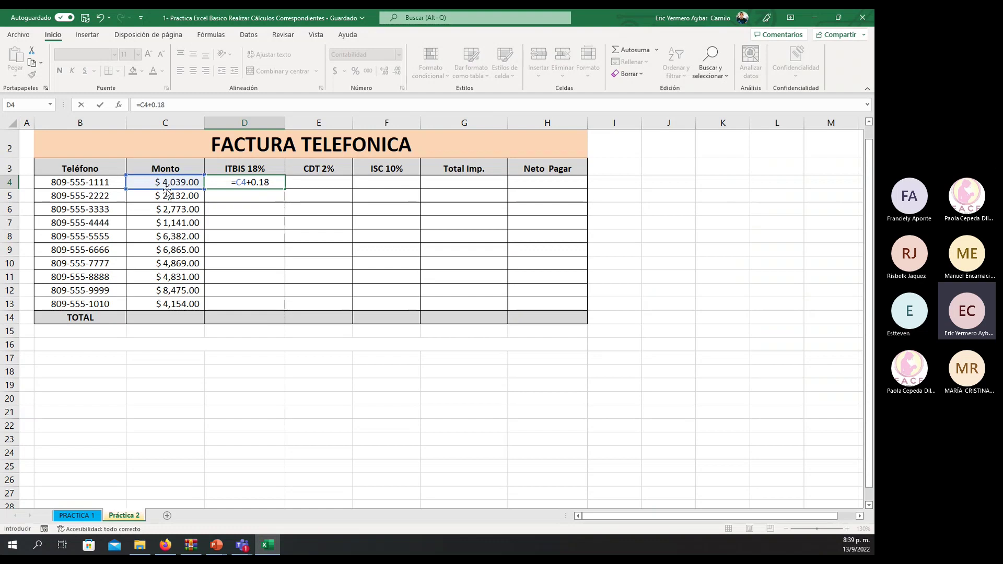
pyautogui.click(152, 105)
pyautogui.press('BackSpace')
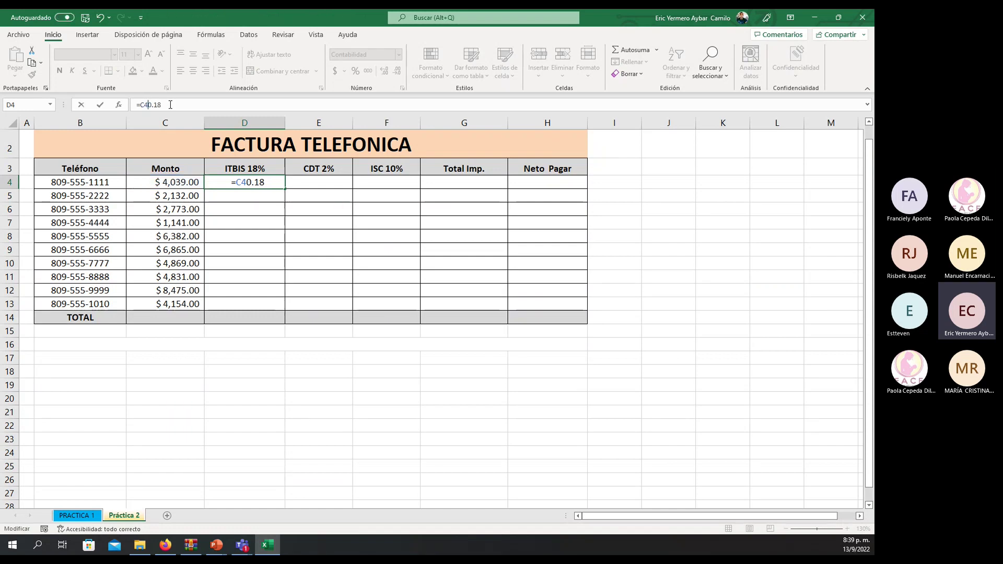
pyautogui.write('*')
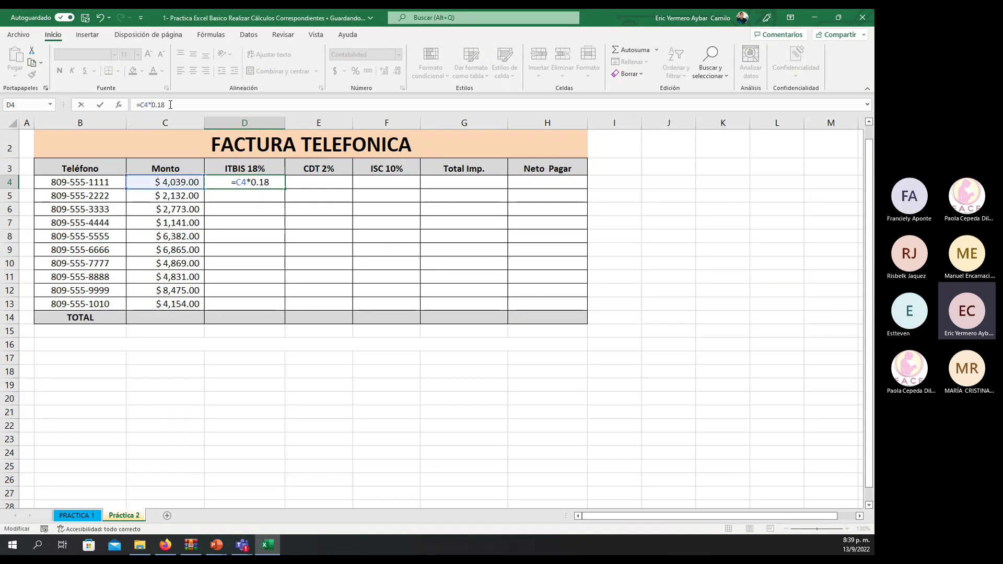
pyautogui.press('Return')
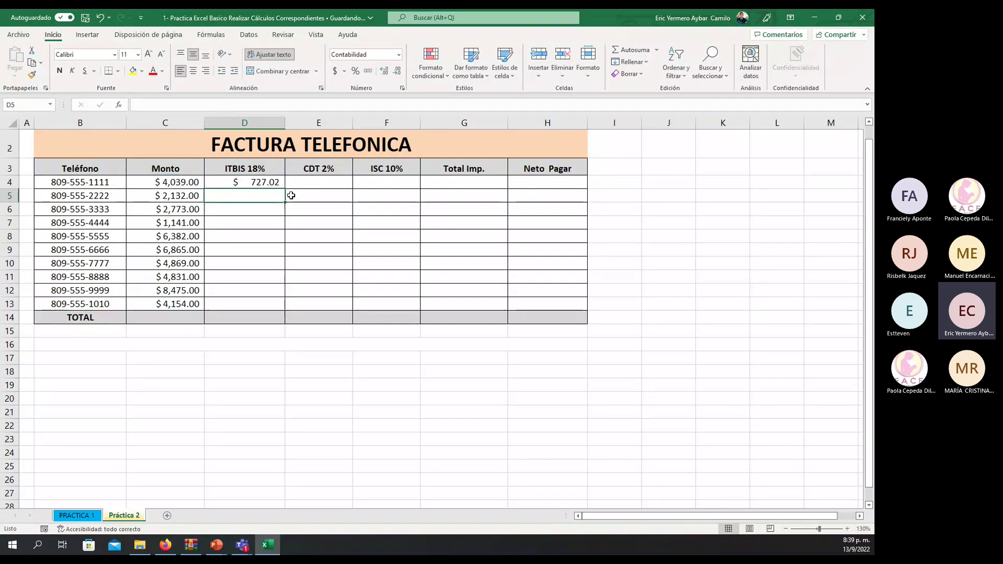
pyautogui.click(253, 182)
# Calculate the second phone's ITBIS amount in D5 using the percentage form =C5*18%.
pyautogui.click(252, 195)
pyautogui.write('=')
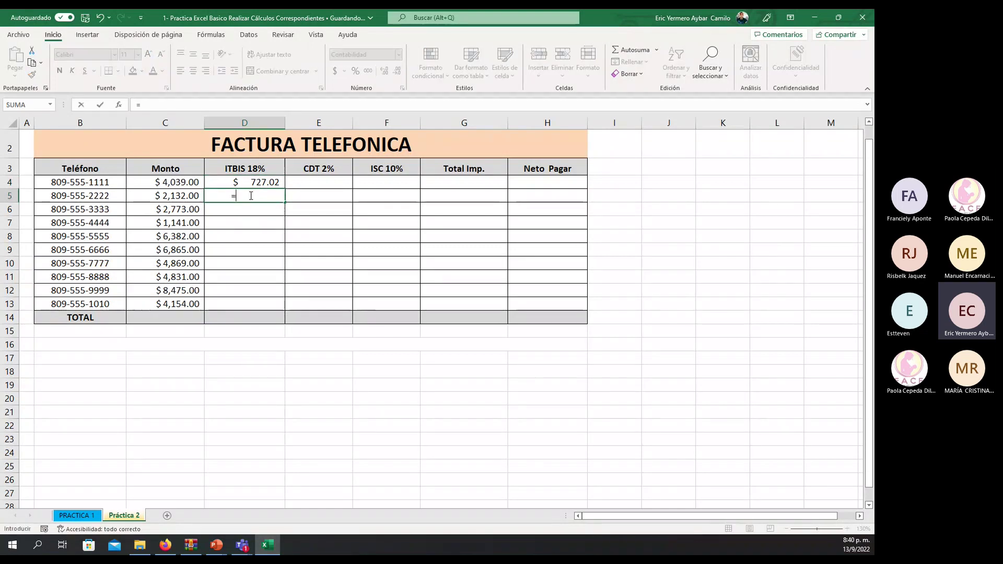
pyautogui.click(184, 196)
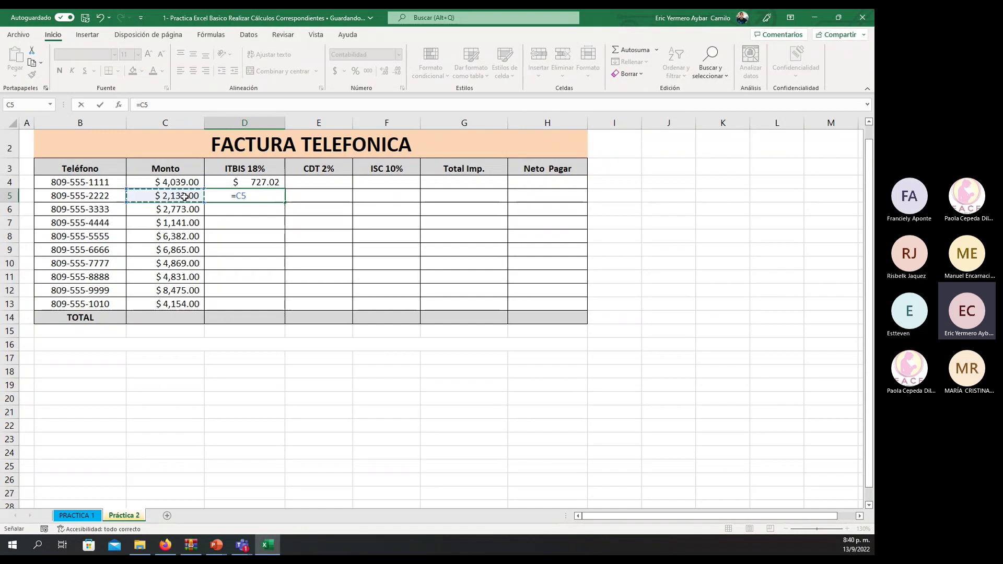
pyautogui.write('*')
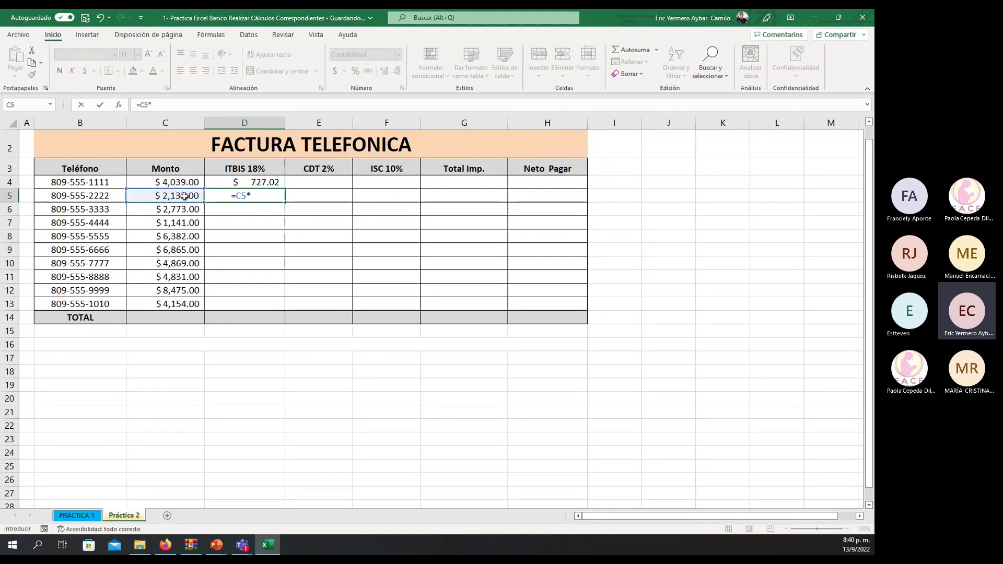
pyautogui.write('18%')
pyautogui.press('Return')
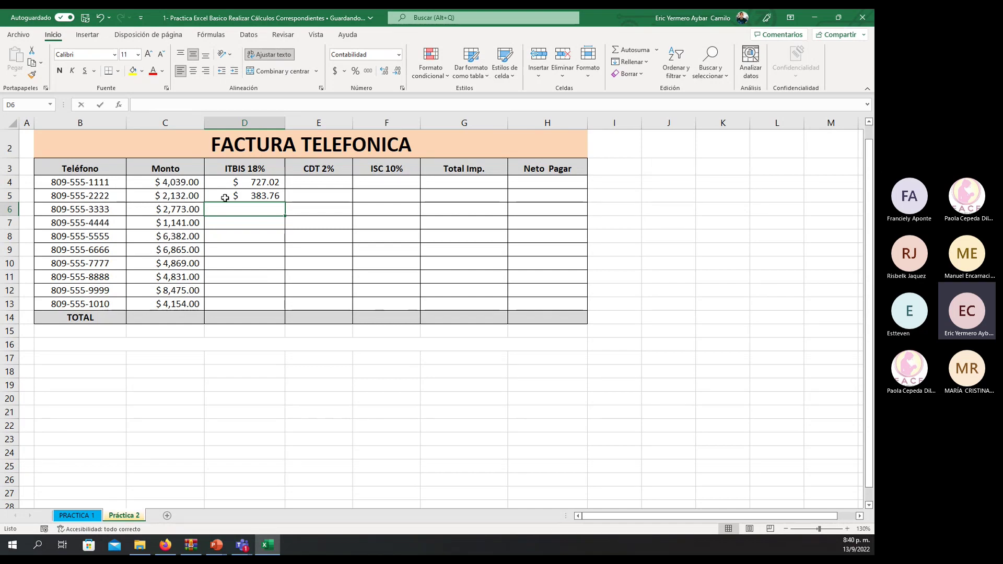
# Calculate the third phone's ITBIS amount in D6 using the fraction form =C6*18/100.
pyautogui.write('=')
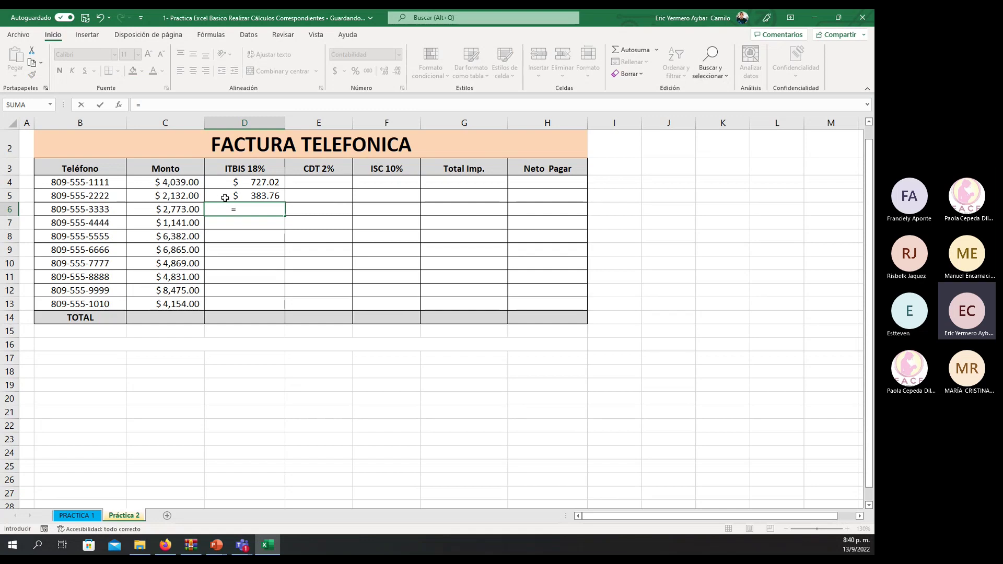
pyautogui.click(184, 211)
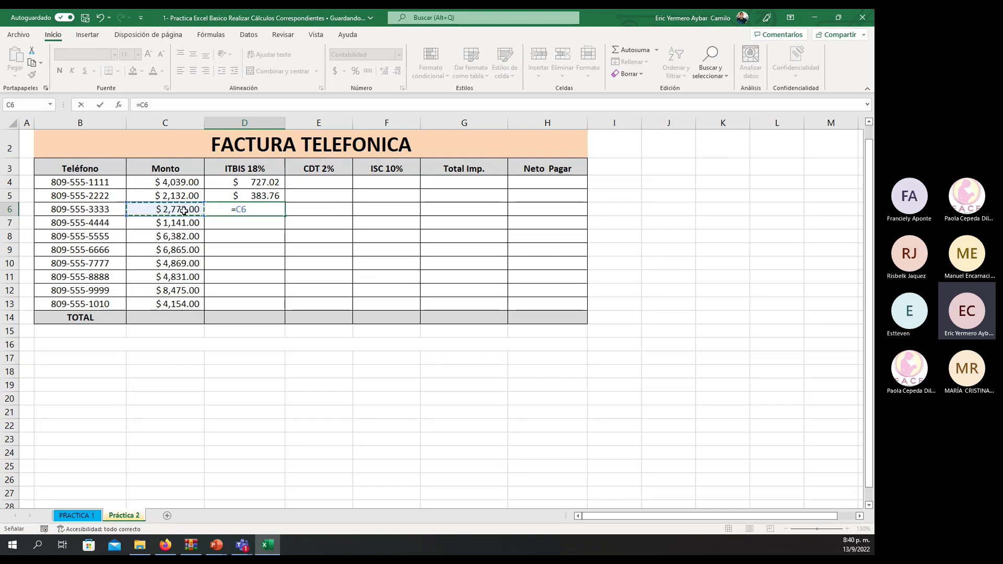
pyautogui.write('*18/100')
pyautogui.press('Return')
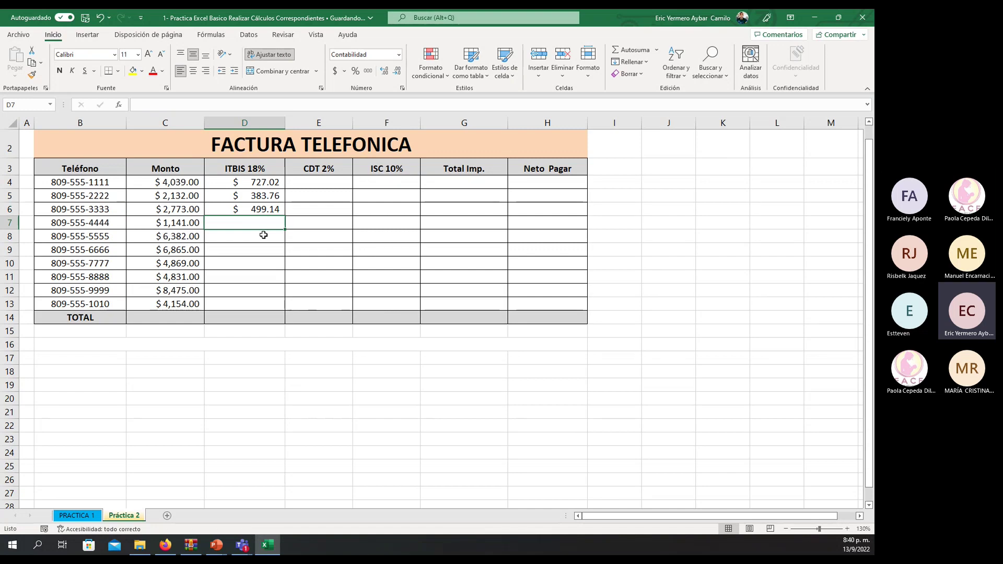
pyautogui.click(253, 183)
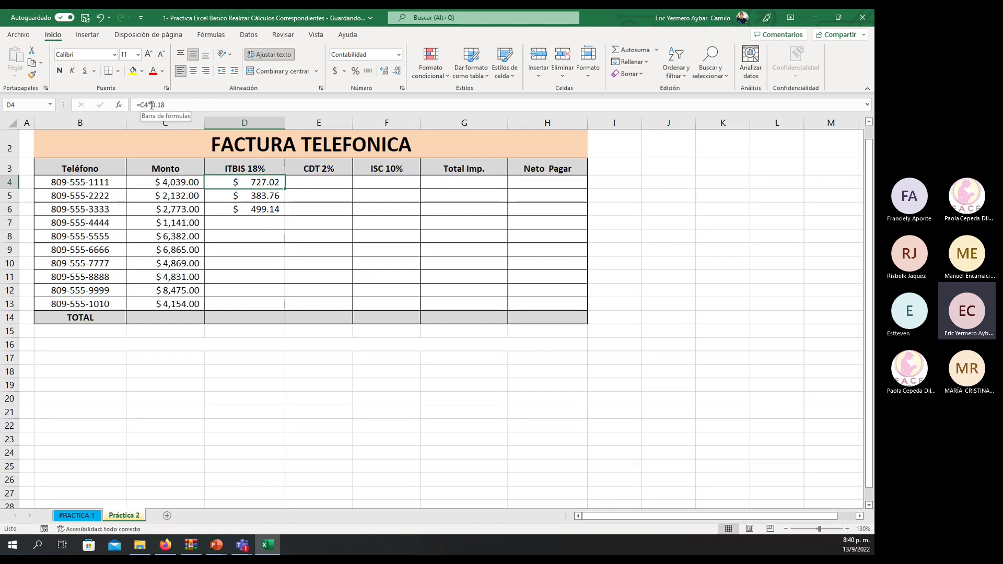
# Calculate the CDT 2% amount in E4 with =C4*2% and fill the formula down through E13.
pyautogui.click(316, 183)
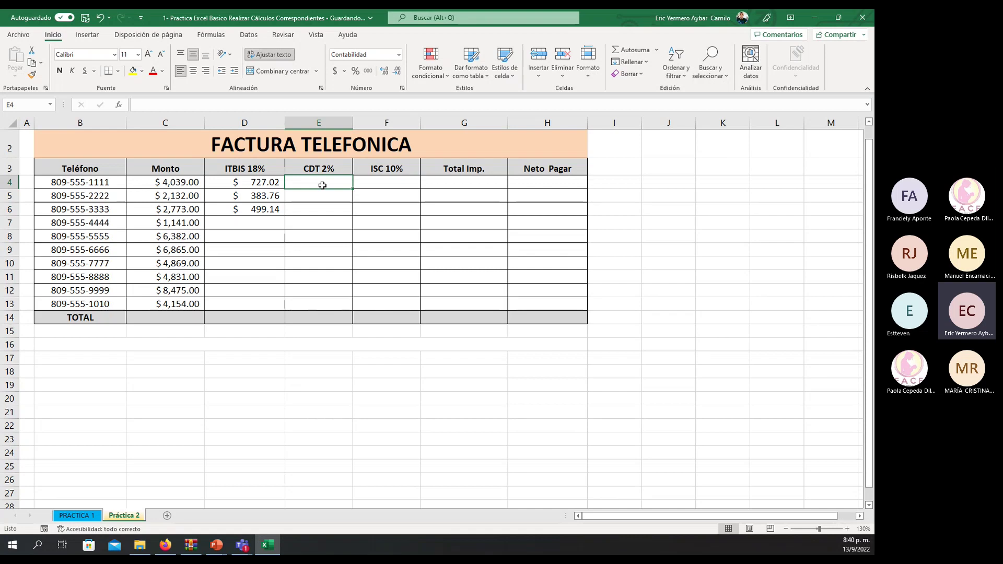
pyautogui.write('=')
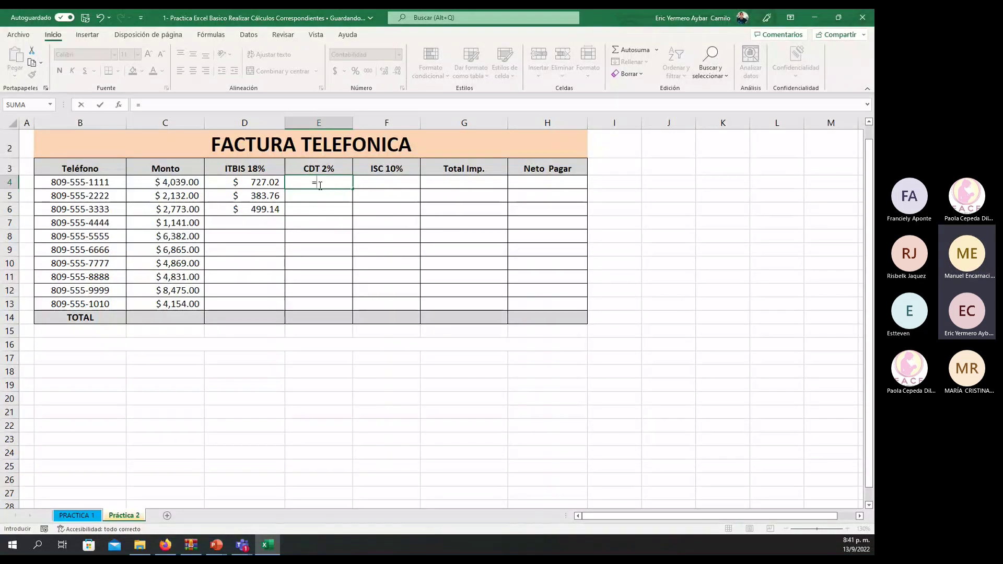
pyautogui.click(181, 183)
pyautogui.write('*')
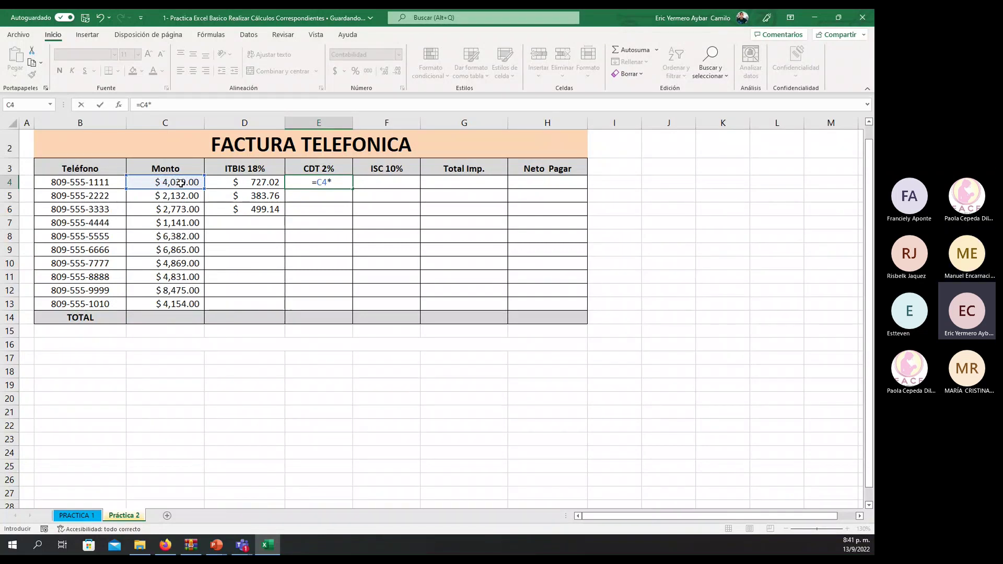
pyautogui.write('0.')
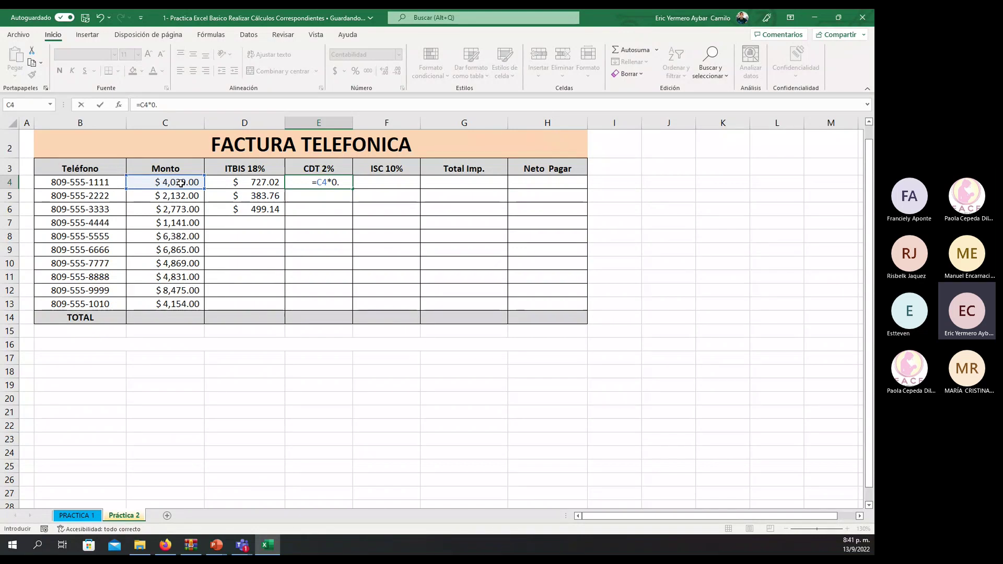
pyautogui.write('02')
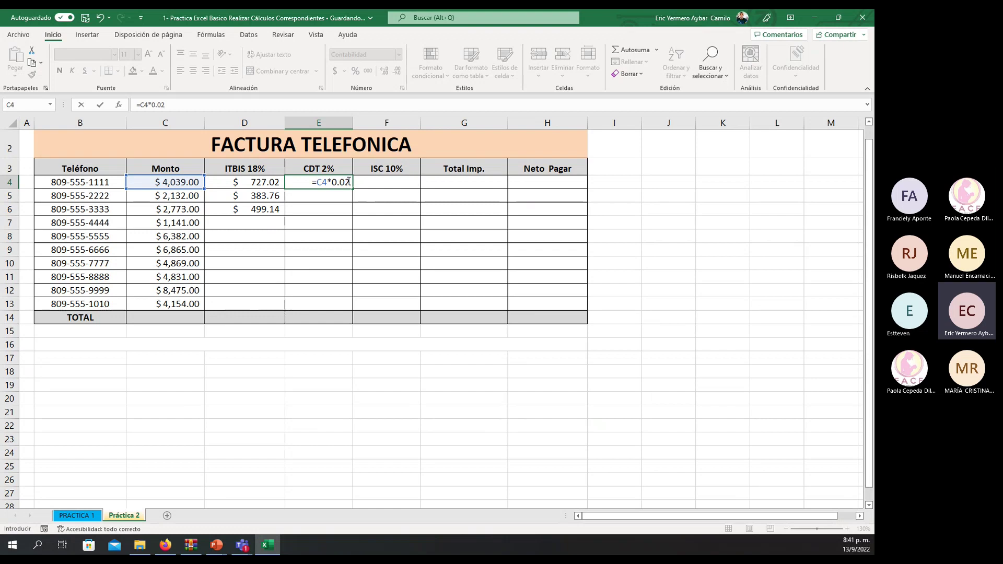
pyautogui.moveTo(348, 181); pyautogui.dragTo(331, 182)
pyautogui.write('2')
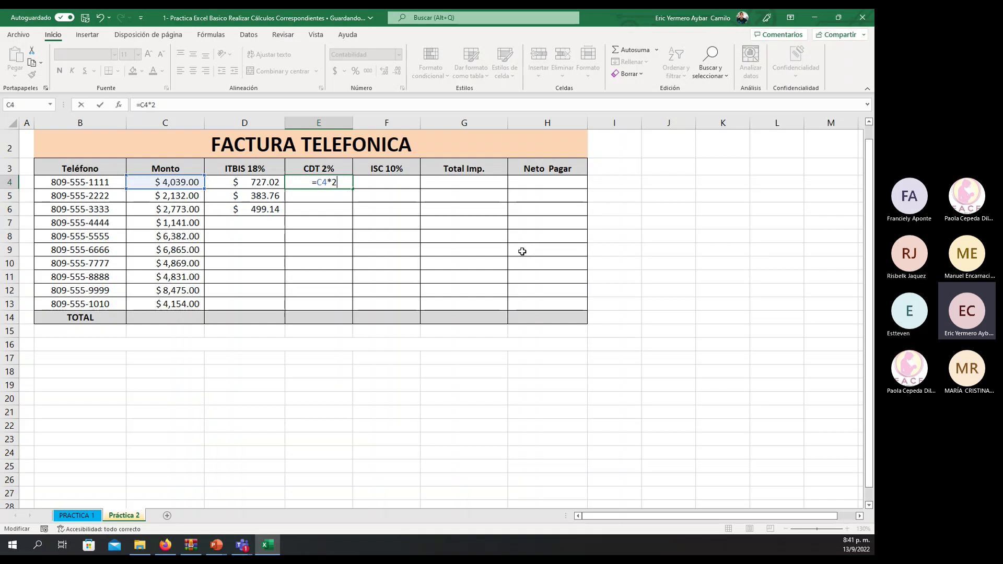
pyautogui.write('%')
pyautogui.press('Return')
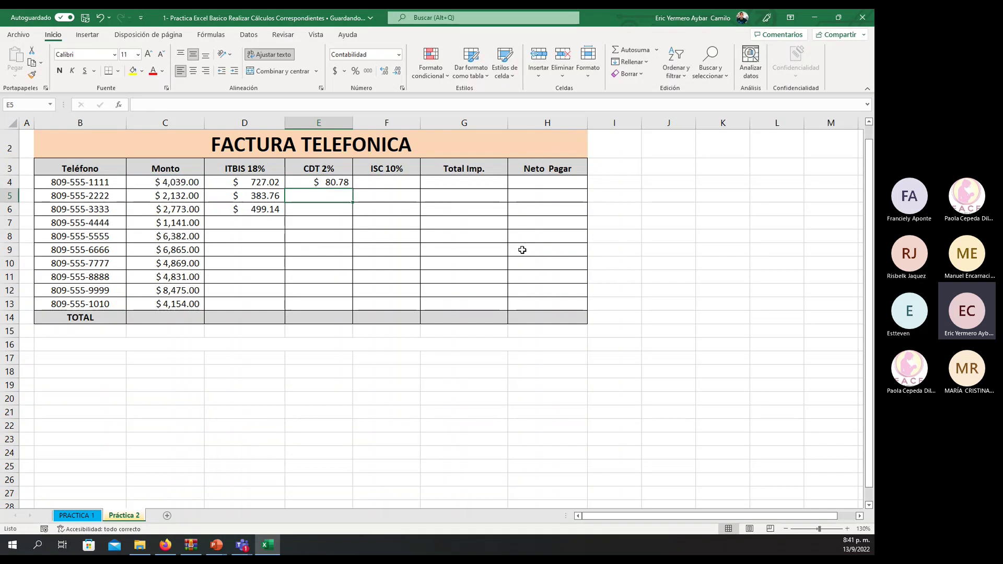
pyautogui.click(331, 184)
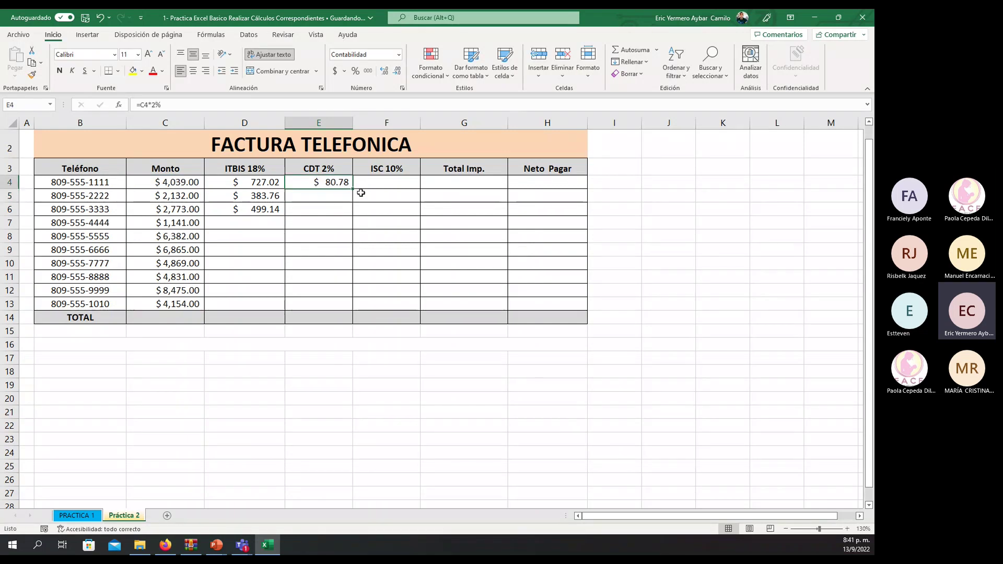
pyautogui.moveTo(353, 189); pyautogui.dragTo(334, 304)
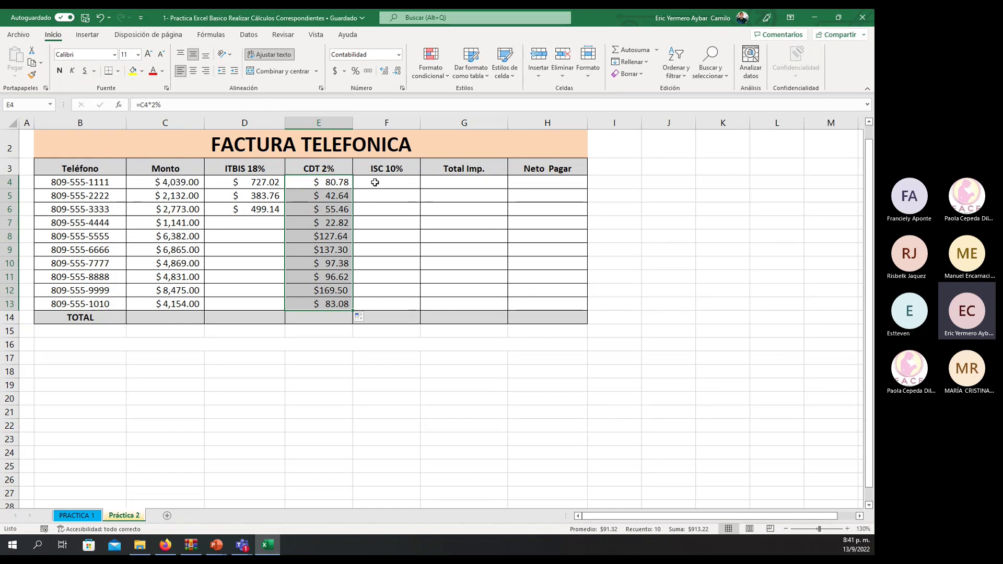
# Calculate the first phone's ISC 10% amount in F4 with the formula =C4*0.10.
pyautogui.click(375, 182)
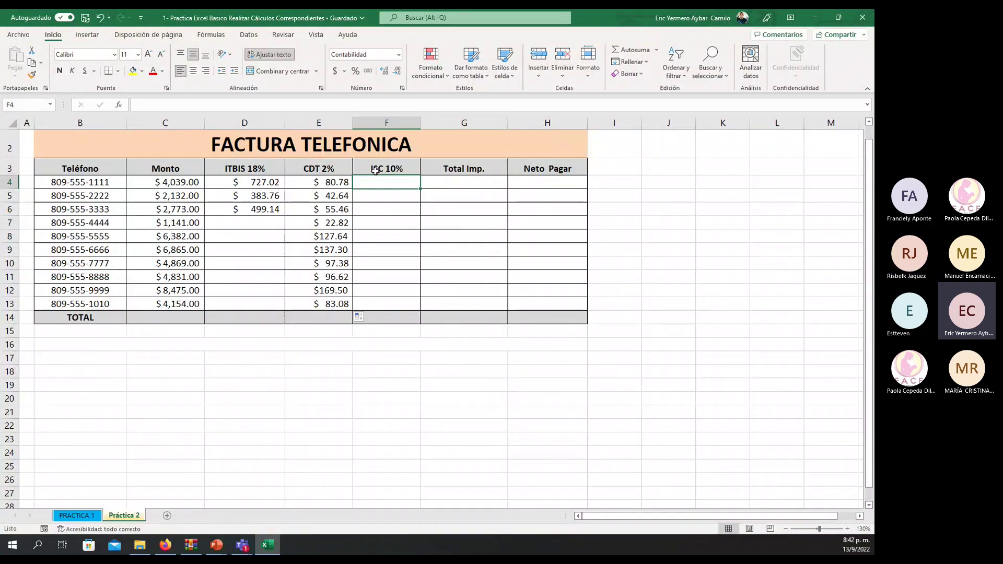
pyautogui.click(161, 184)
pyautogui.click(407, 186)
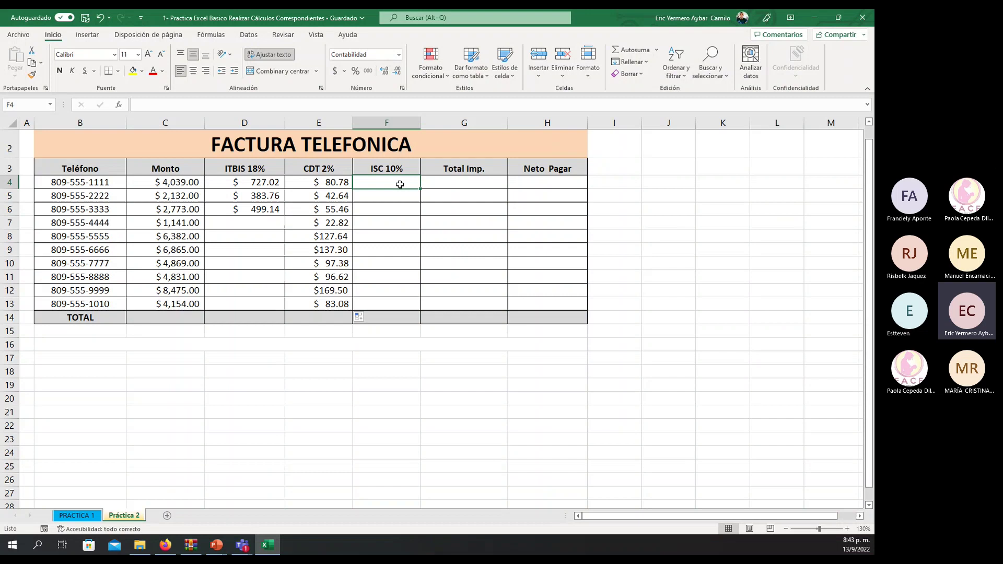
pyautogui.write('=')
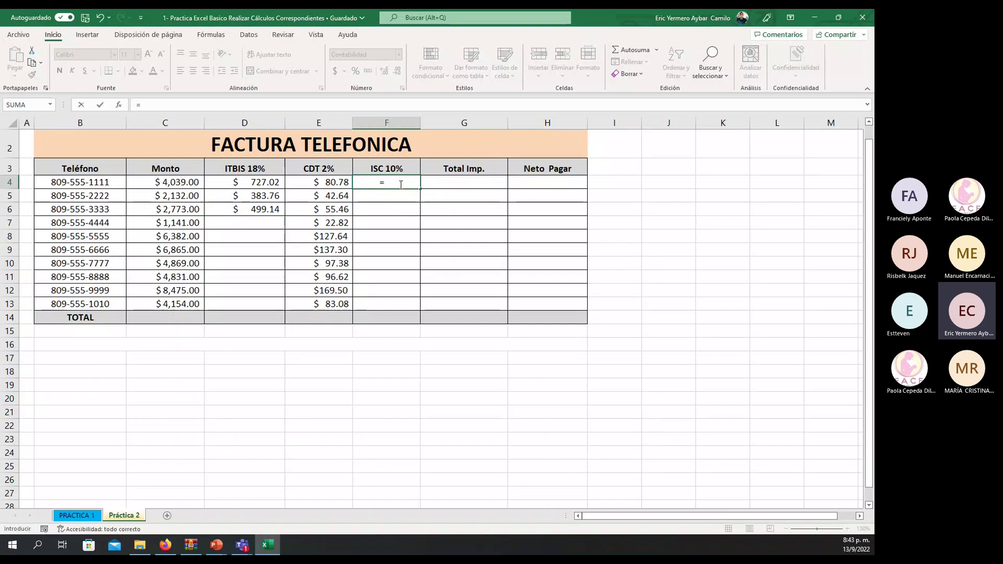
pyautogui.click(167, 181)
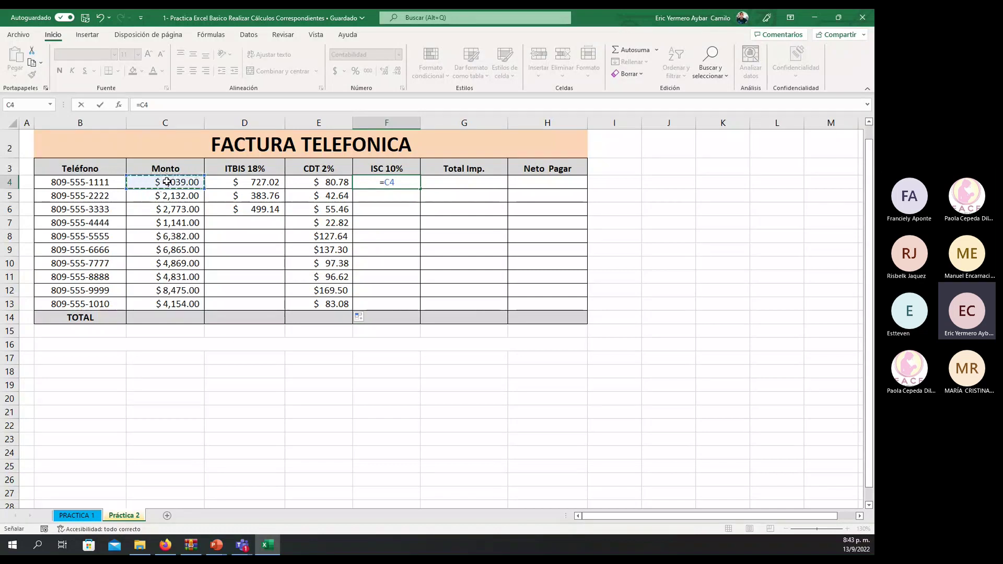
pyautogui.write('*')
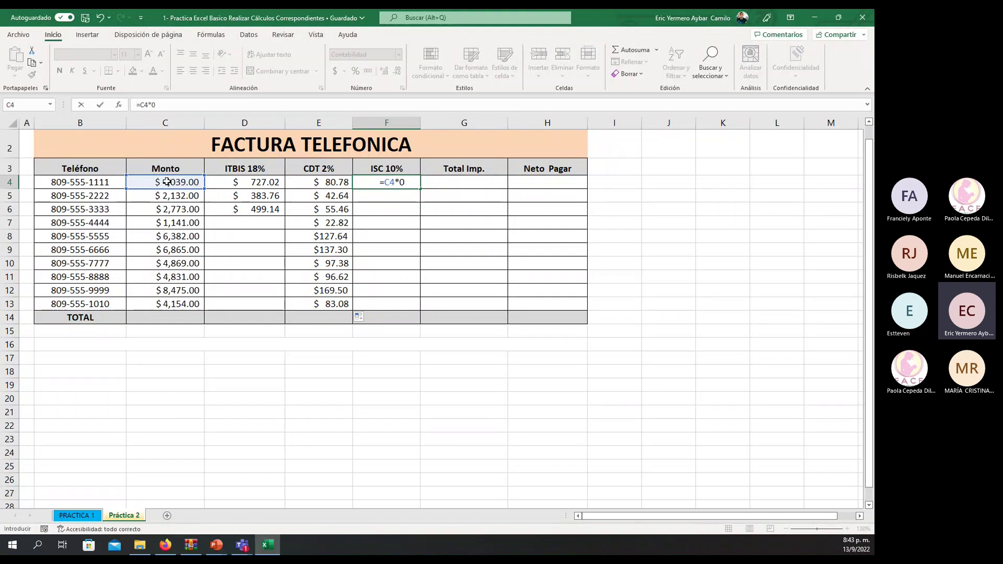
pyautogui.write('0-1')
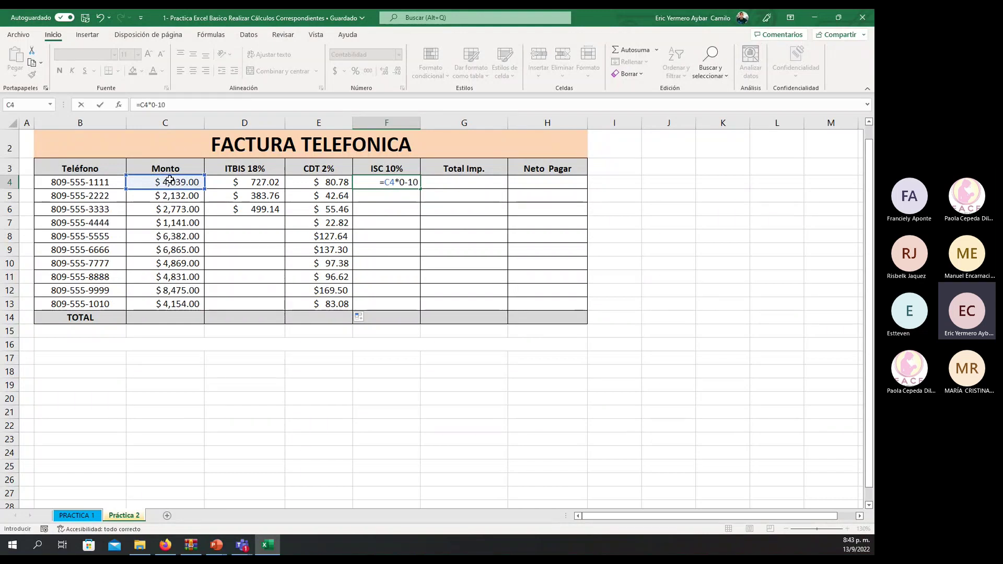
pyautogui.write('0')
pyautogui.press('BackSpace')
pyautogui.press('BackSpace')
pyautogui.press('BackSpace')
pyautogui.write('.10')
pyautogui.press('Return')
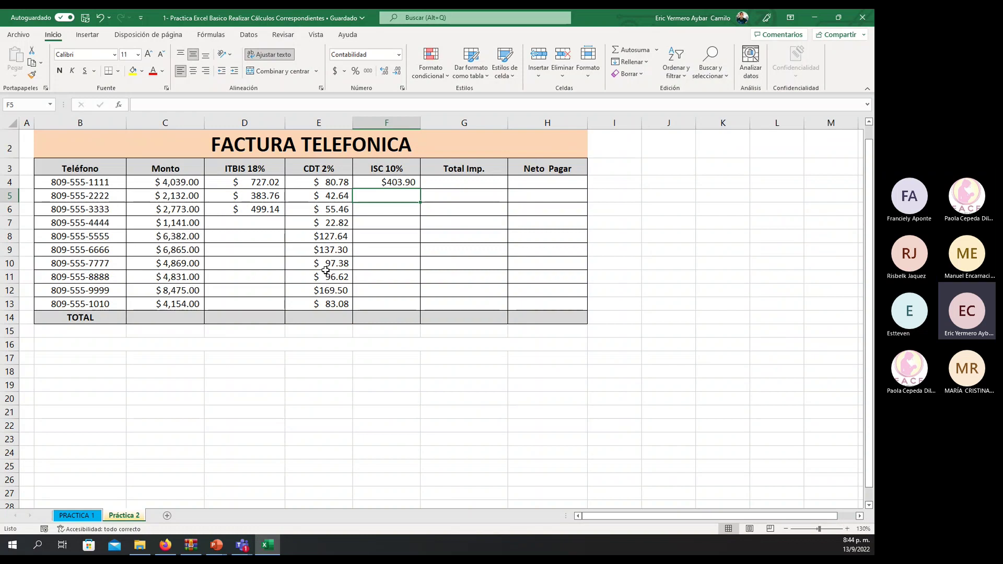
# Fill the ISC 10% formula from F4 down through F14 and select the ITBIS amount in D4.
pyautogui.click(407, 182)
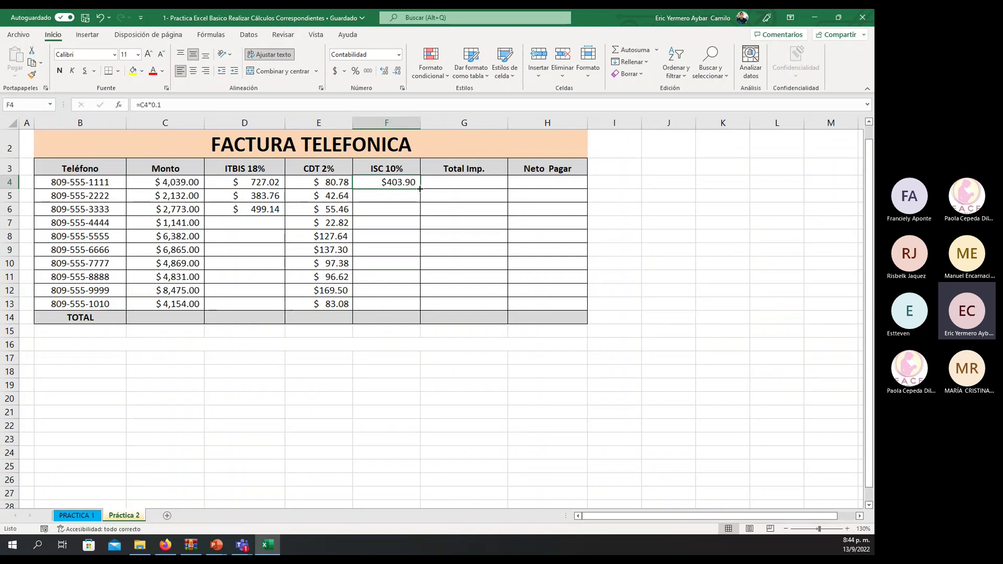
pyautogui.moveTo(420, 189); pyautogui.dragTo(416, 320)
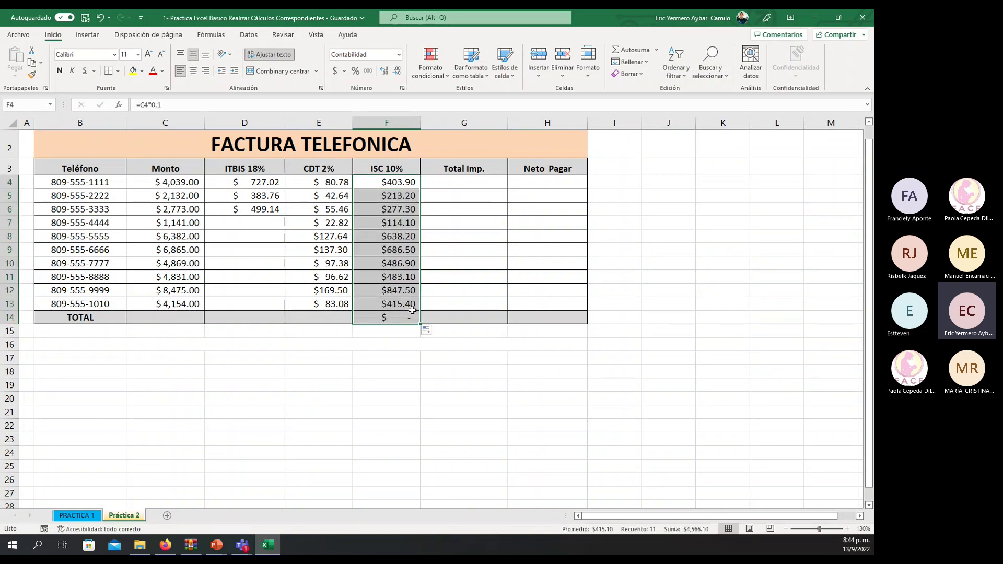
pyautogui.click(325, 180)
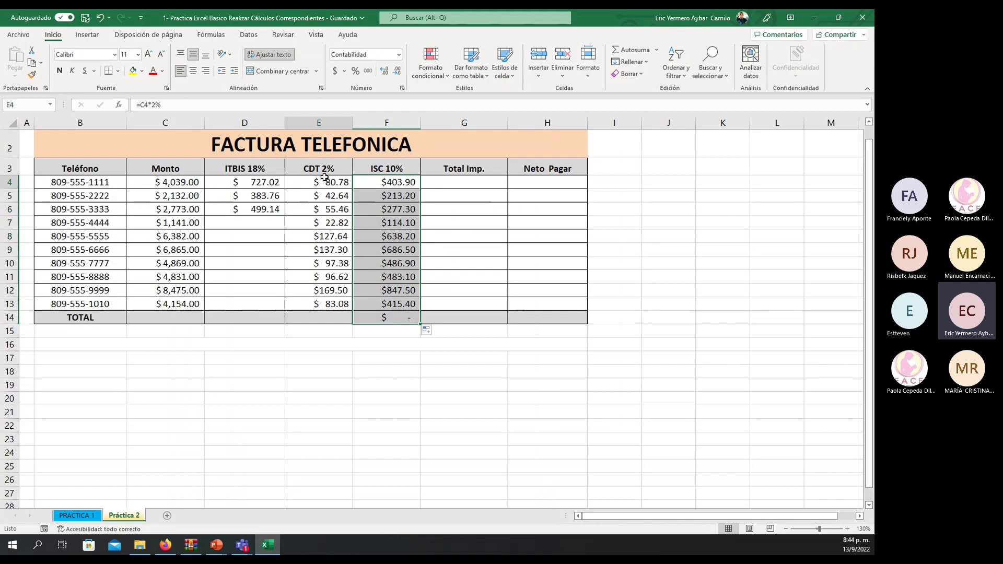
pyautogui.click(252, 182)
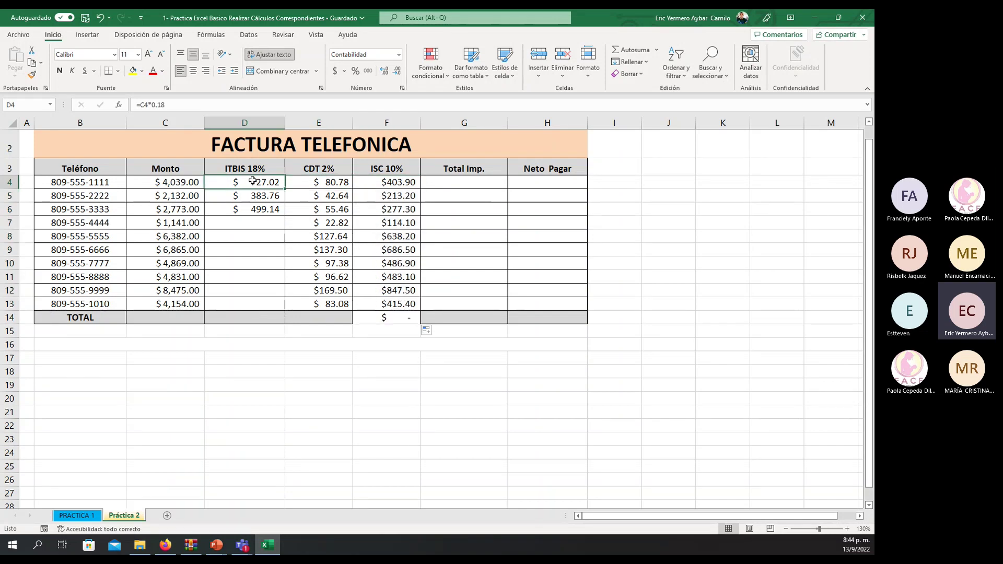
# Fill the ITBIS 18% formula from D5 down through D13 and select the ISC amount in F14.
pyautogui.click(281, 199)
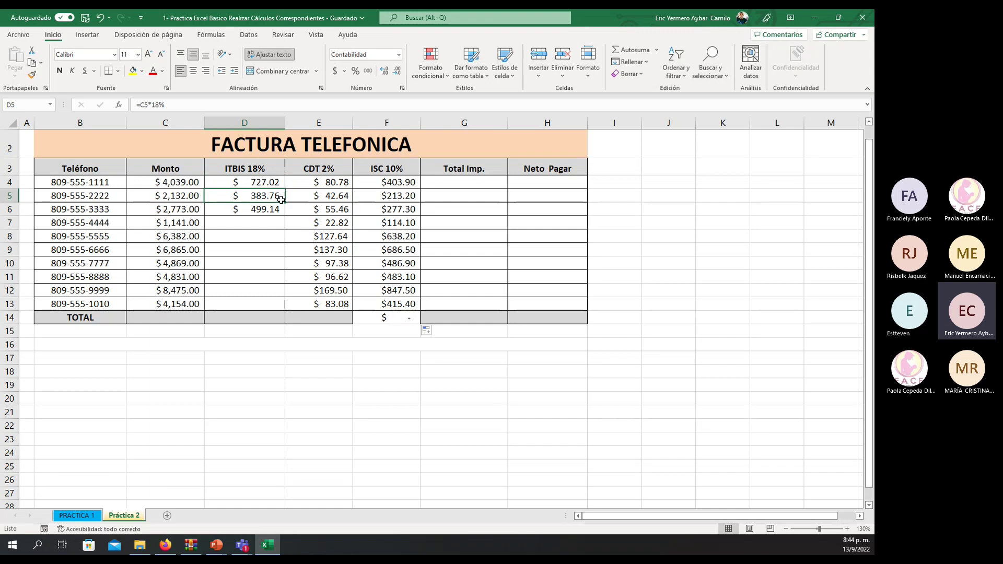
pyautogui.moveTo(285, 203); pyautogui.dragTo(289, 309)
pyautogui.click(403, 316)
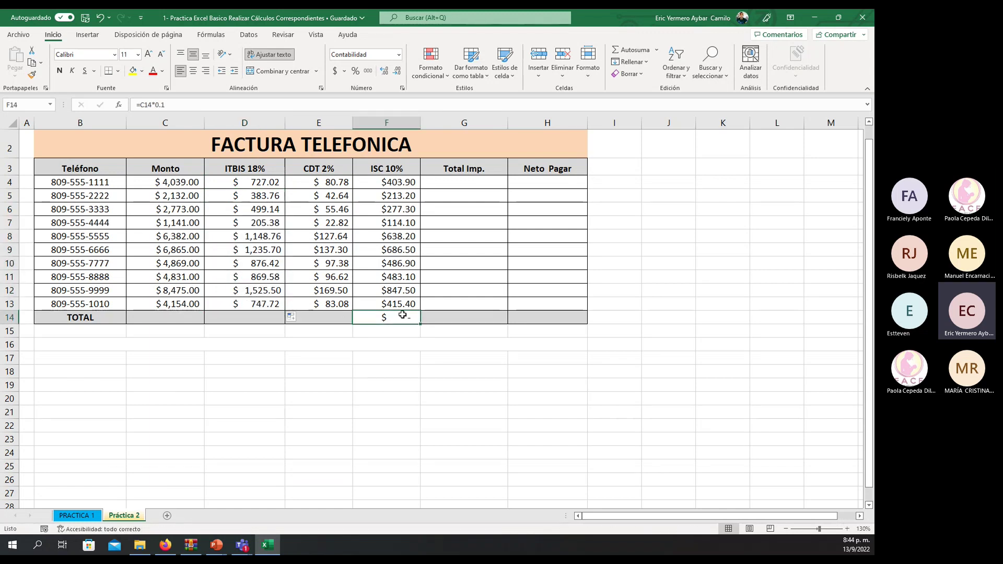
# Undo the ITBIS and ISC fills and refill the ISC 10% formula from F4 down through F13 only.
pyautogui.hotkey('ctrl', 'z')
pyautogui.hotkey('ctrl', 'z')
pyautogui.hotkey('ctrl', 'z')
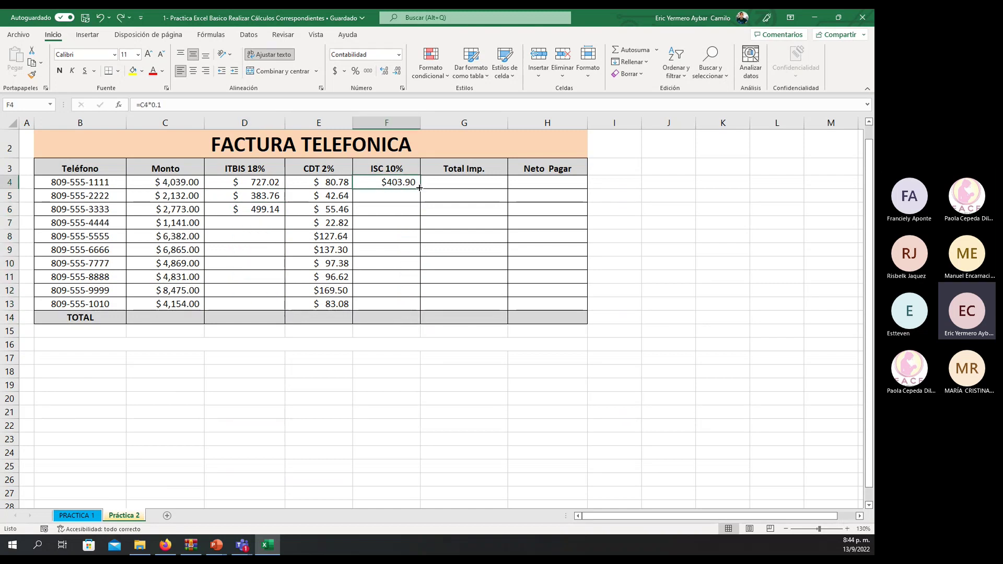
pyautogui.moveTo(419, 188); pyautogui.dragTo(418, 309)
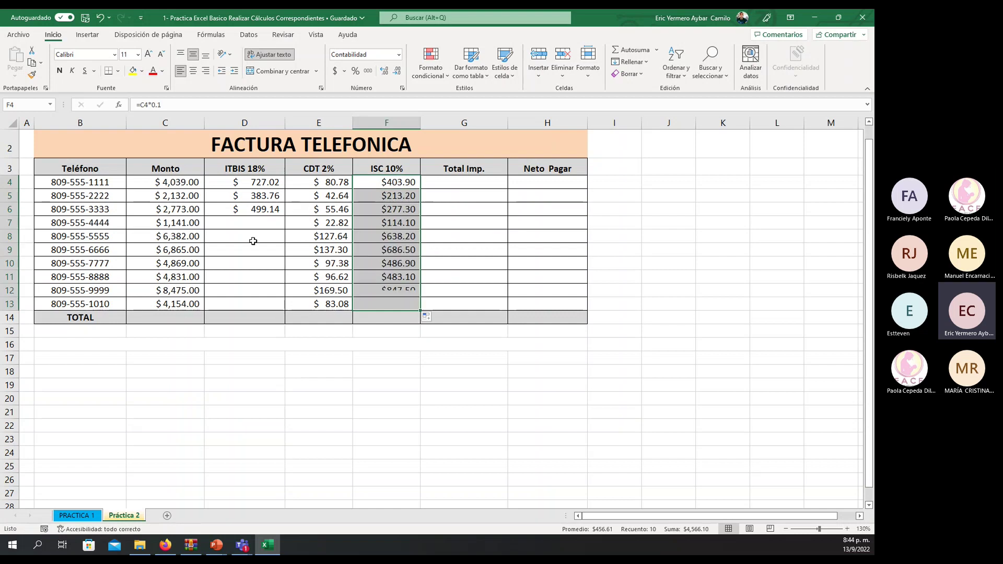
# Fill the ITBIS formula =C5*18% from D5 down through the last phone in D13.
pyautogui.click(266, 197)
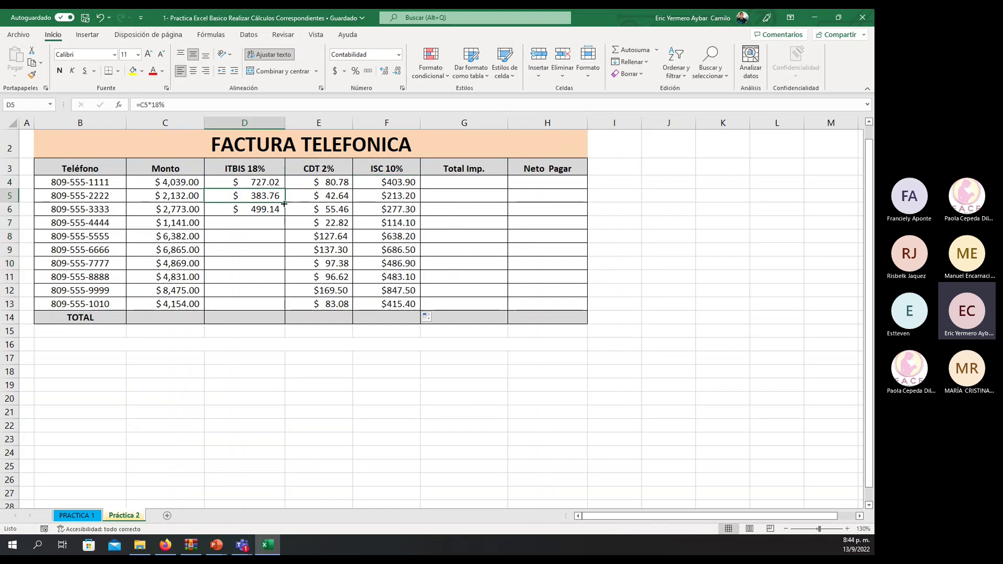
pyautogui.moveTo(286, 203); pyautogui.dragTo(289, 314)
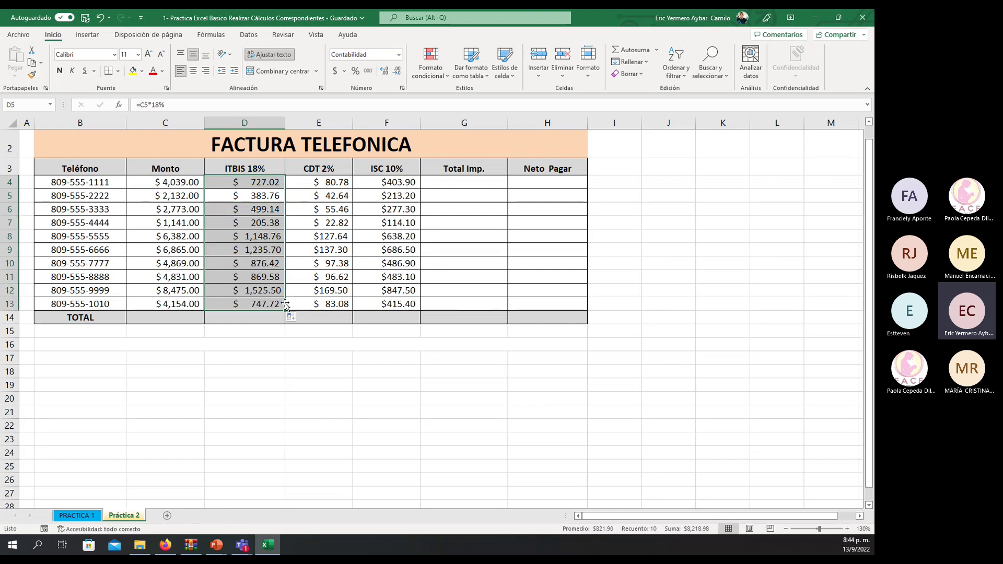
pyautogui.click(258, 263)
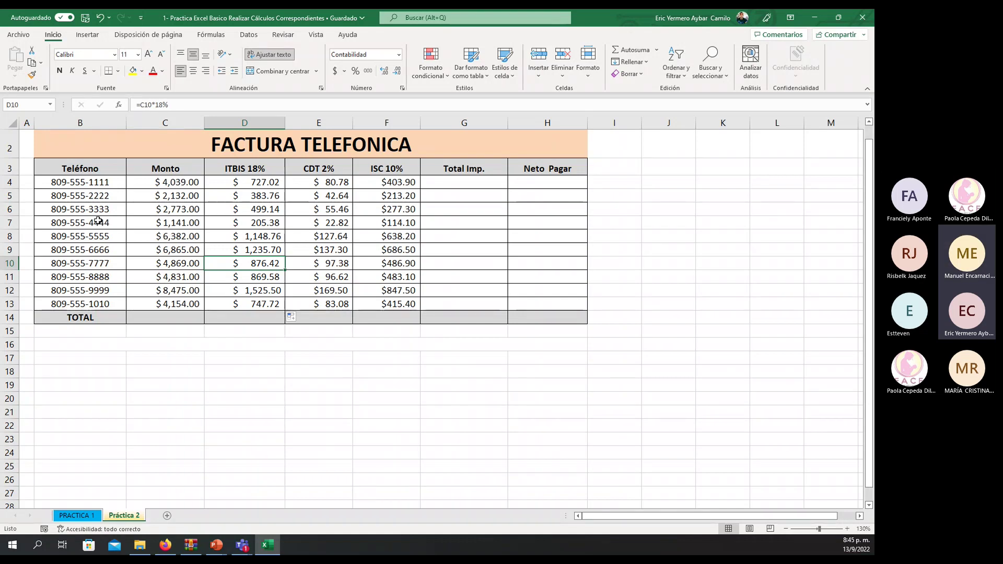
# Calculate the first phone's total taxes in G4 with the formula =SUMA(D4:F4).
pyautogui.click(454, 180)
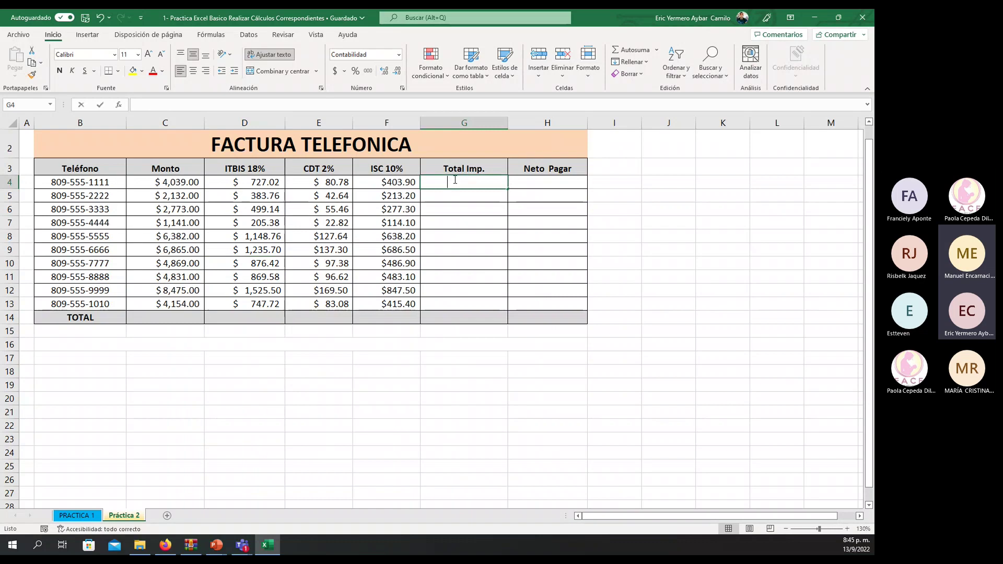
pyautogui.write('=')
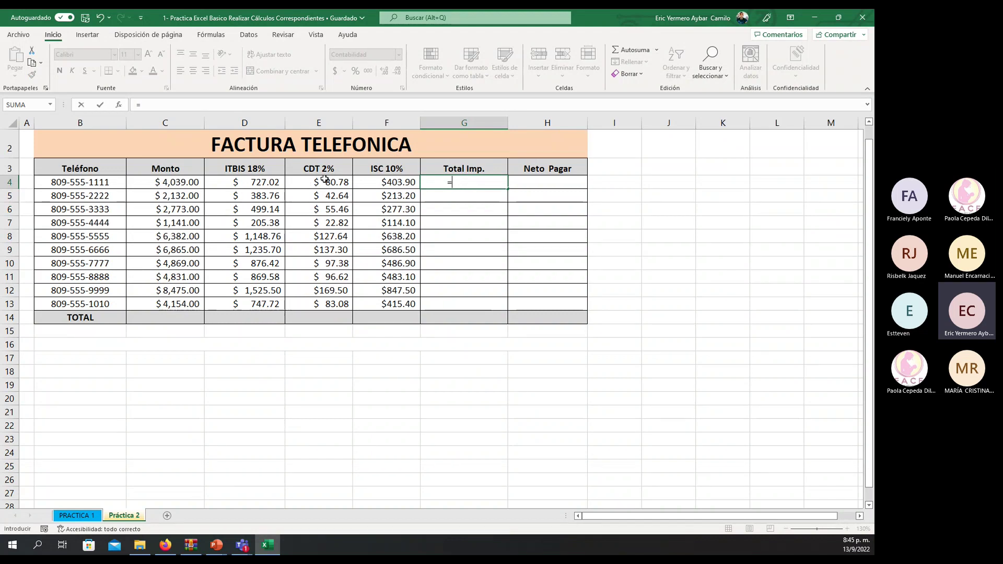
pyautogui.write('suma(')
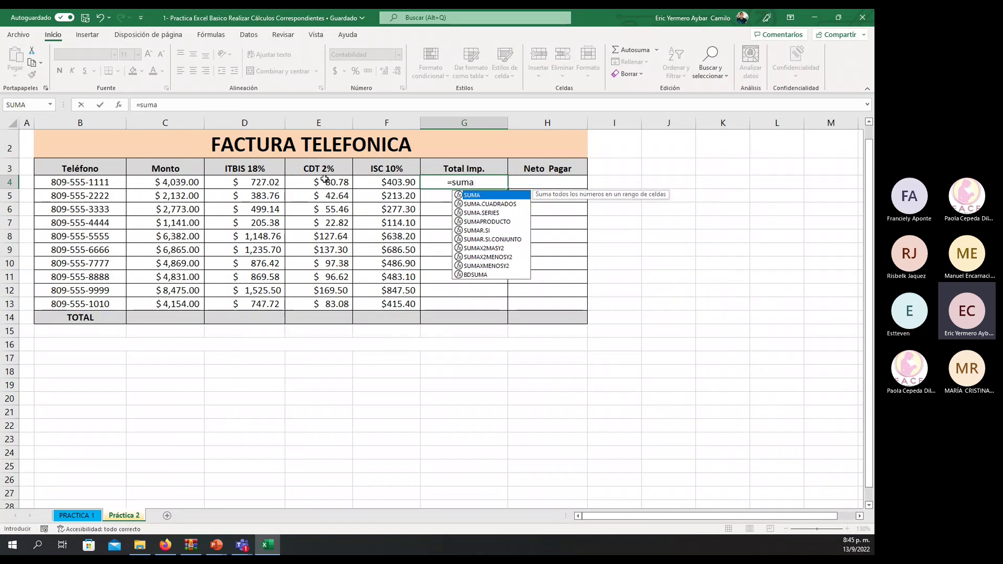
pyautogui.click(270, 182)
pyautogui.moveTo(270, 183); pyautogui.dragTo(372, 183)
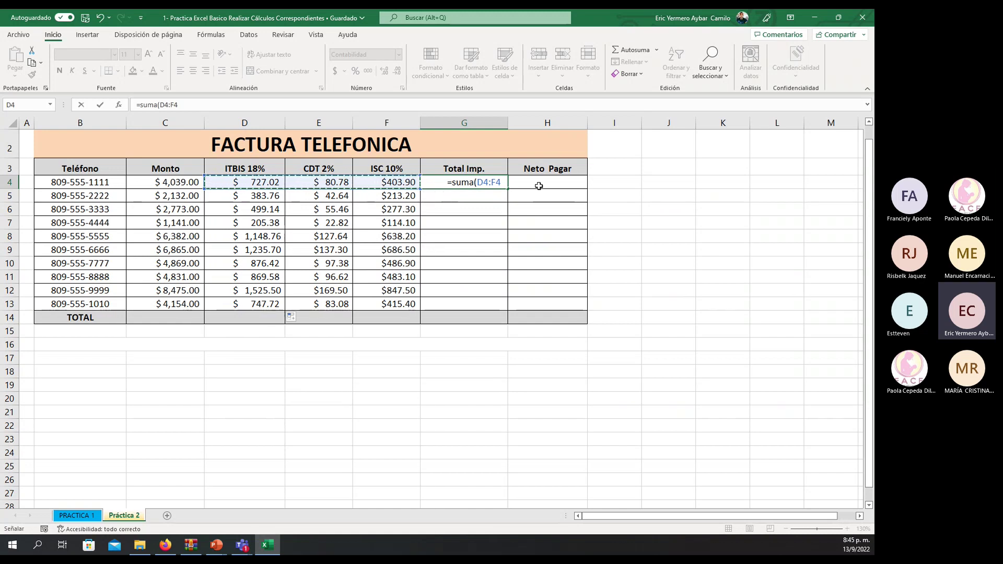
pyautogui.write(')')
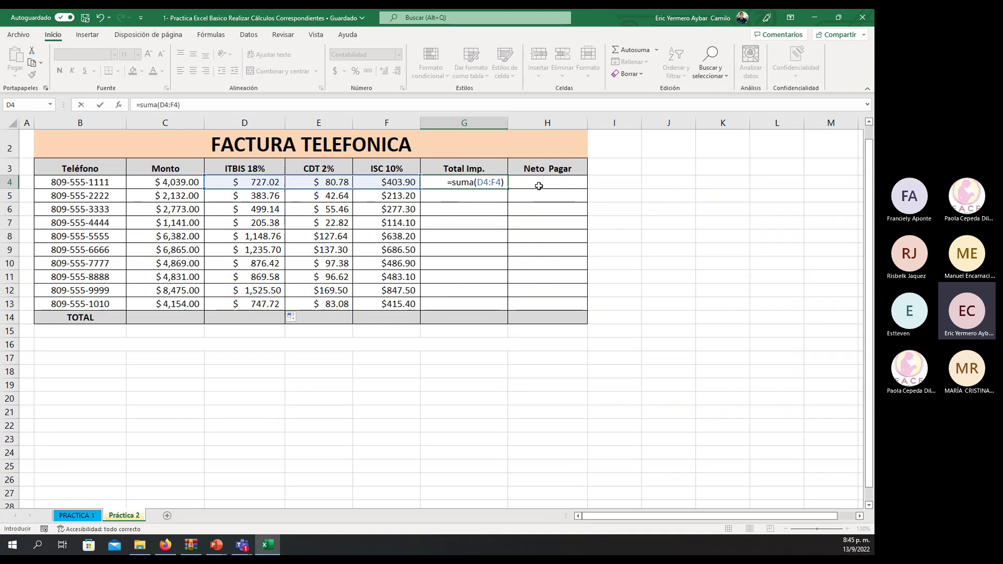
pyautogui.press('Return')
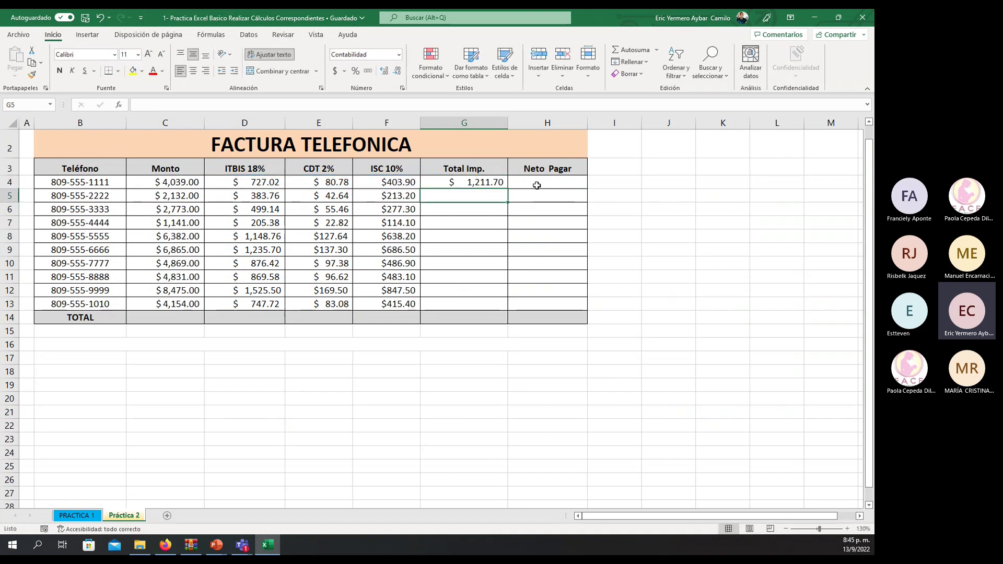
pyautogui.click(484, 182)
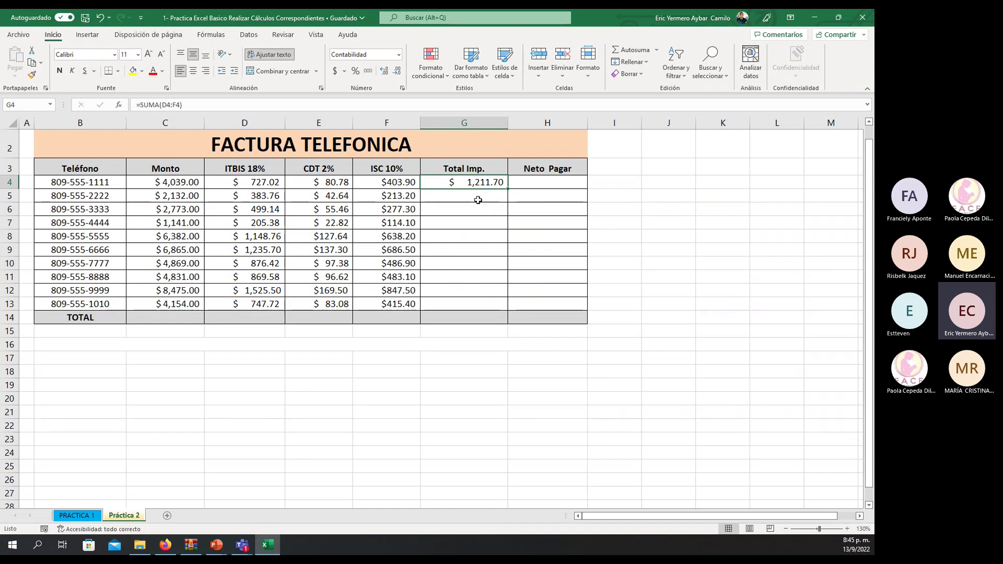
pyautogui.click(477, 200)
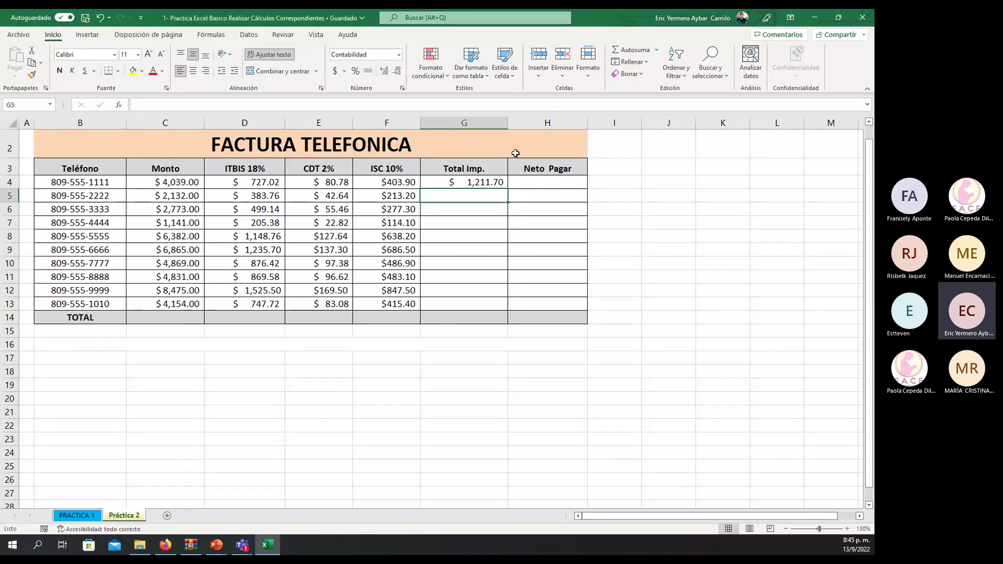
# Calculate the second phone's total taxes in G5 with the formula =SUMA(D5:F5).
pyautogui.click(503, 184)
pyautogui.click(461, 198)
pyautogui.write('=')
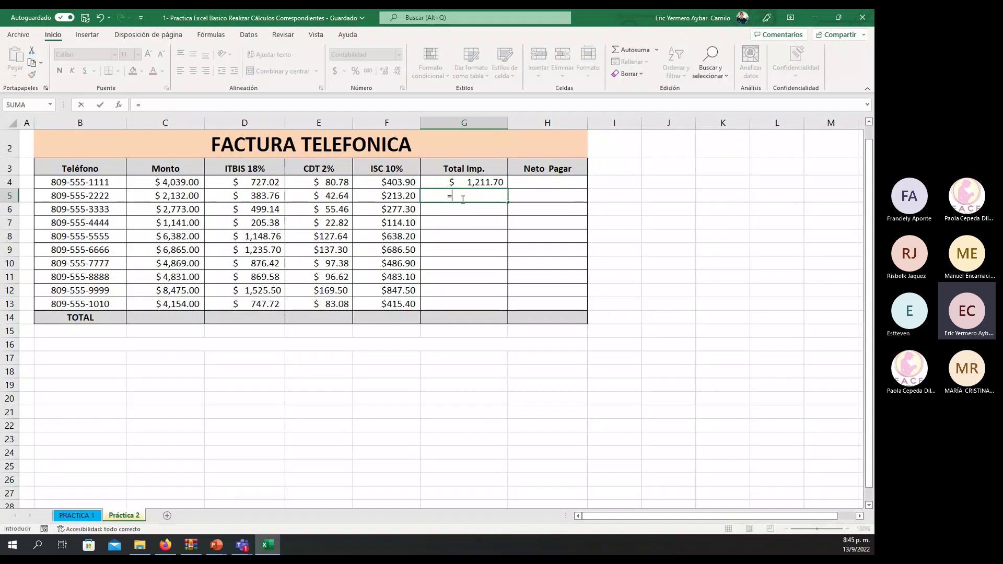
pyautogui.write('suma')
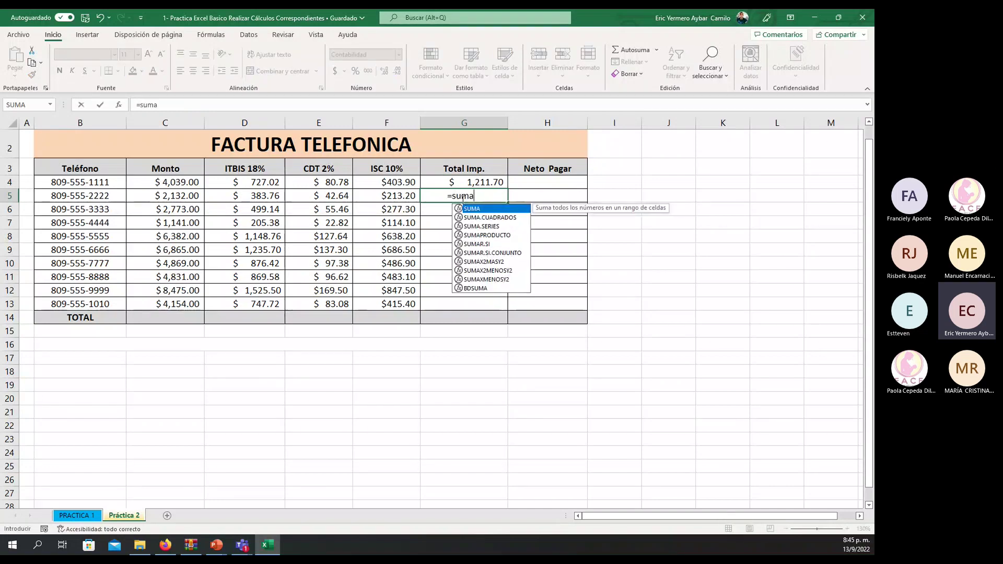
pyautogui.write('(')
pyautogui.moveTo(219, 195); pyautogui.dragTo(402, 195)
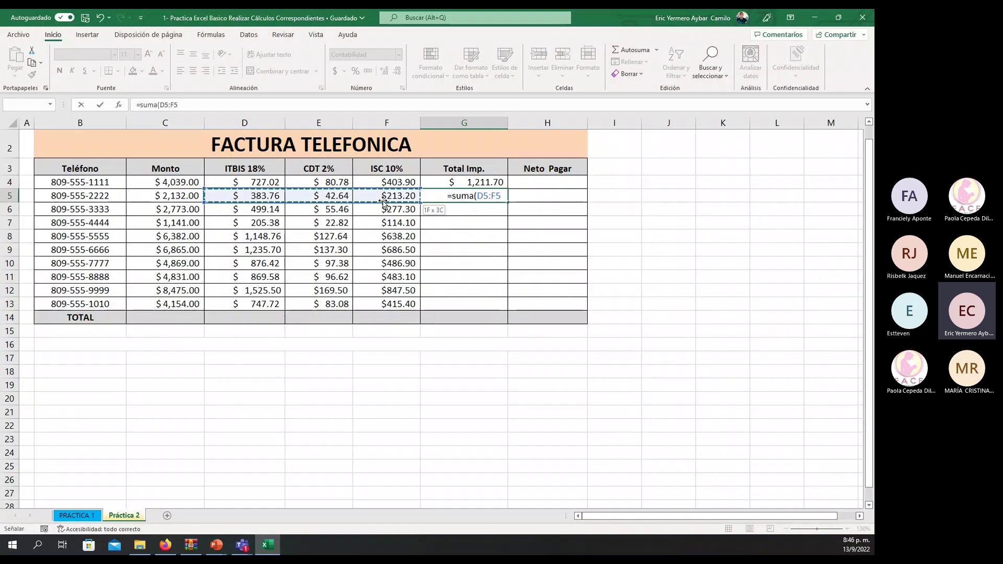
pyautogui.write(')')
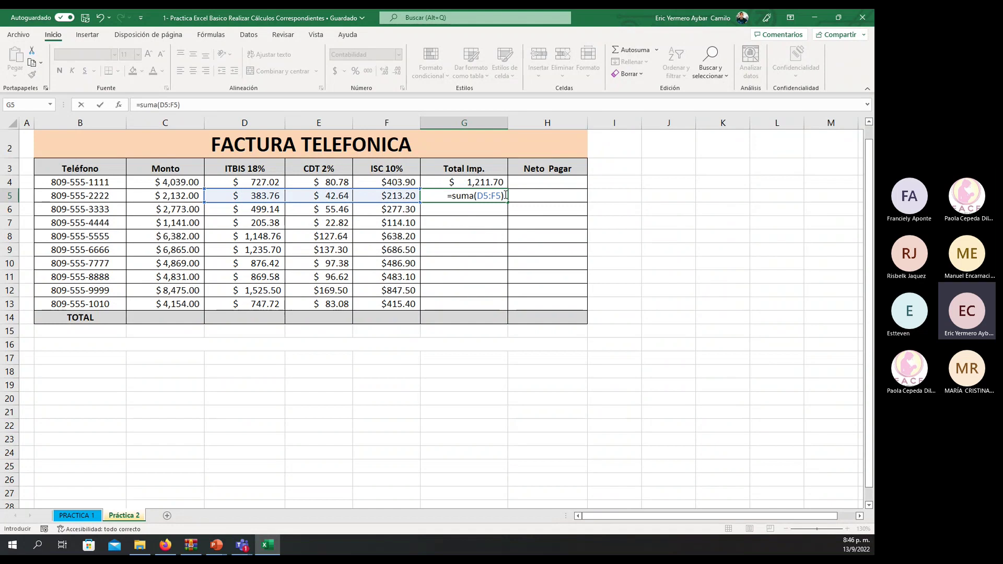
pyautogui.press('Return')
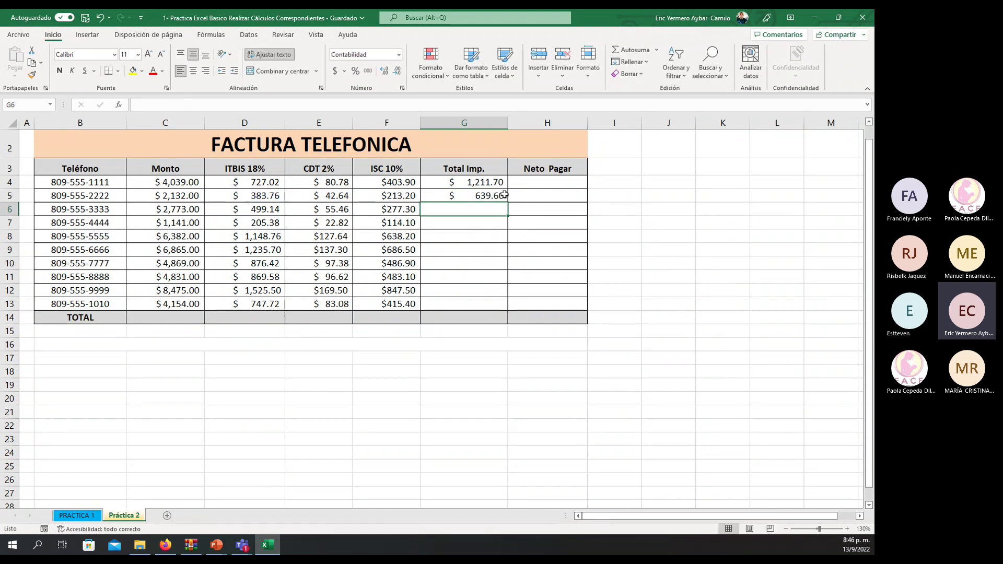
# Fill the Total Imp. formula from G5 down through G13.
pyautogui.click(472, 185)
pyautogui.click(485, 194)
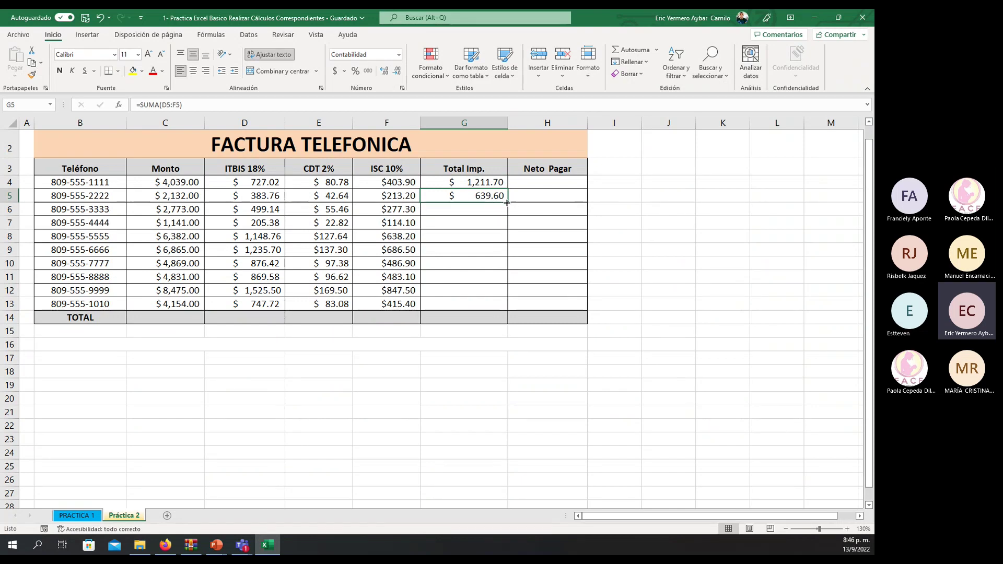
pyautogui.moveTo(510, 204); pyautogui.dragTo(495, 311)
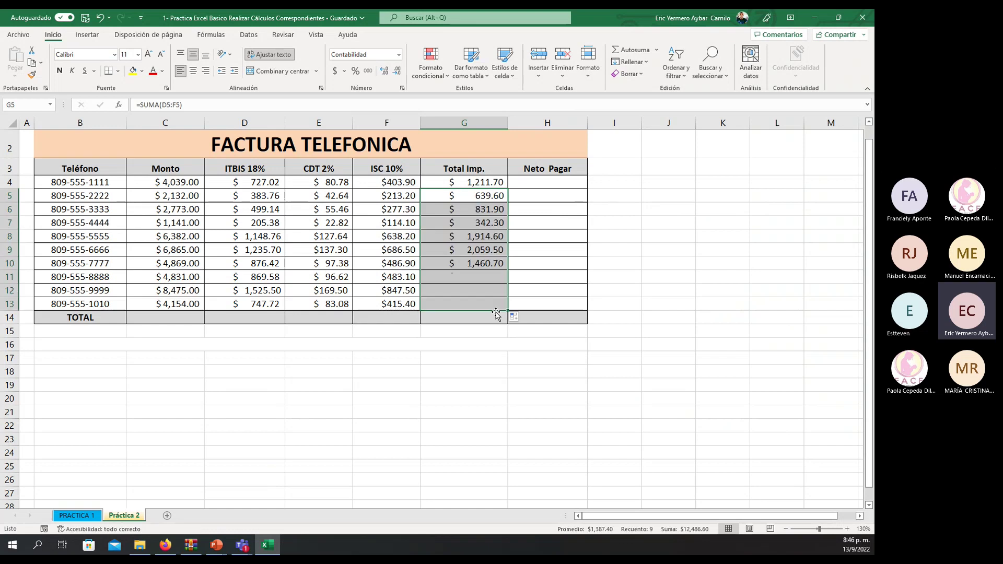
# Total the Monto, ITBIS, CDT, ISC and Total Imp. columns in C14:G14 with AutoSum.
pyautogui.click(164, 314)
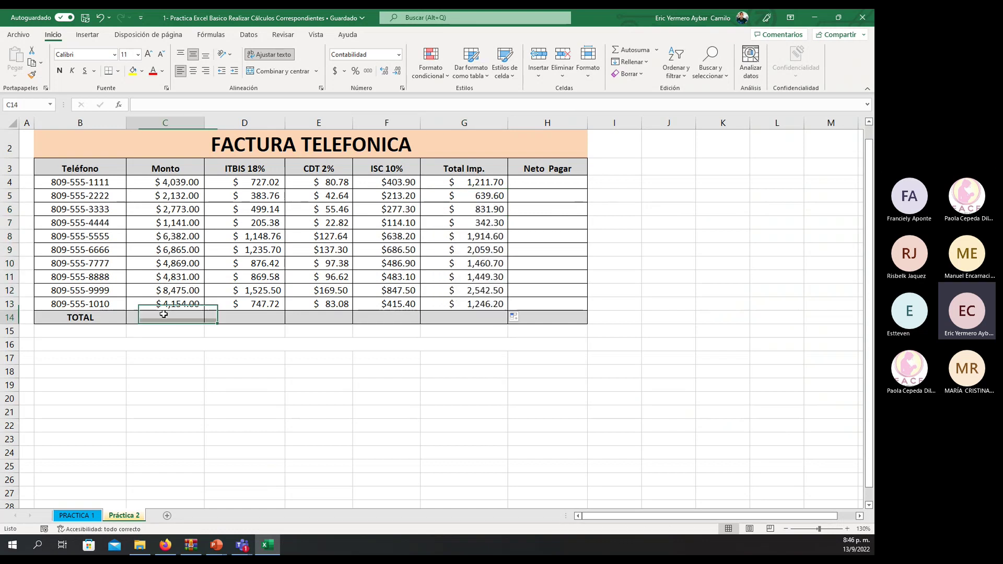
pyautogui.moveTo(164, 314); pyautogui.dragTo(439, 316)
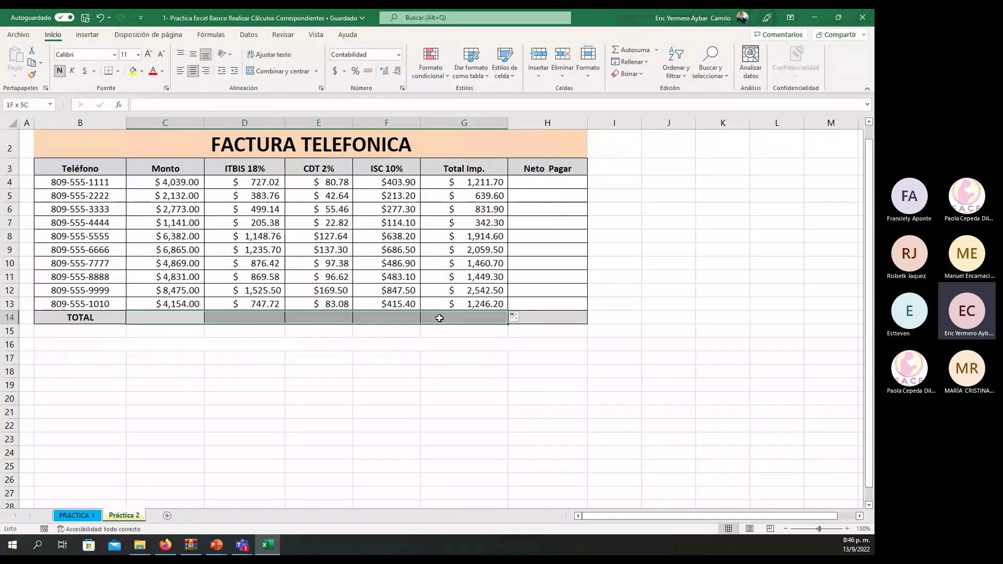
pyautogui.click(632, 50)
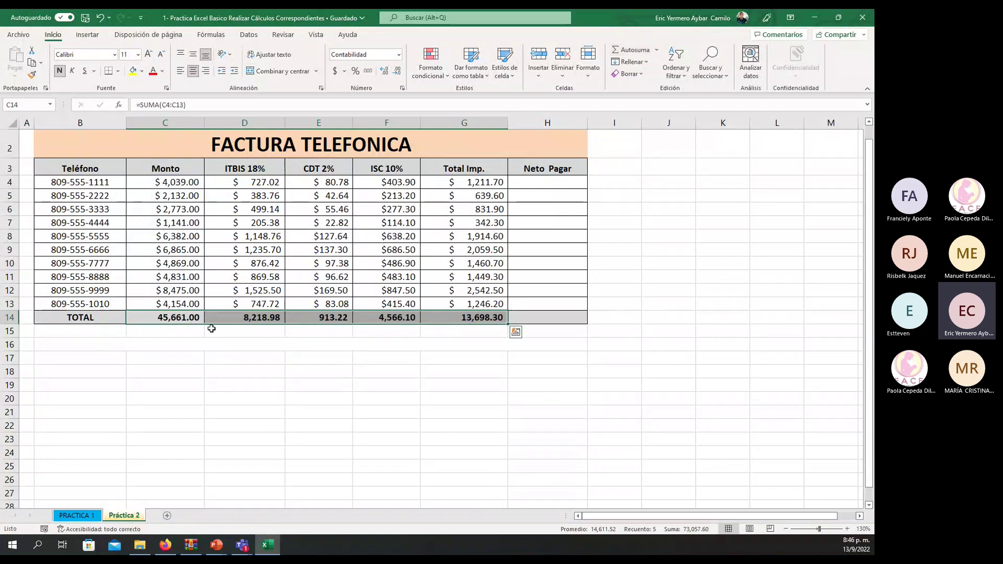
# Calculate the first phone's Neto Pagar in H4 by adding Monto and total taxes with =C4+G4.
pyautogui.click(551, 182)
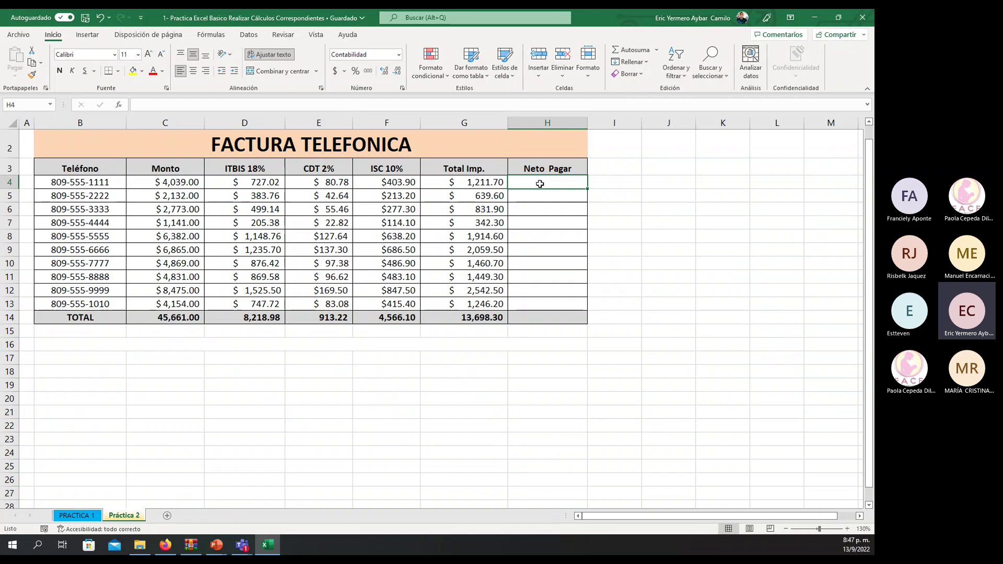
pyautogui.click(326, 183)
pyautogui.click(473, 185)
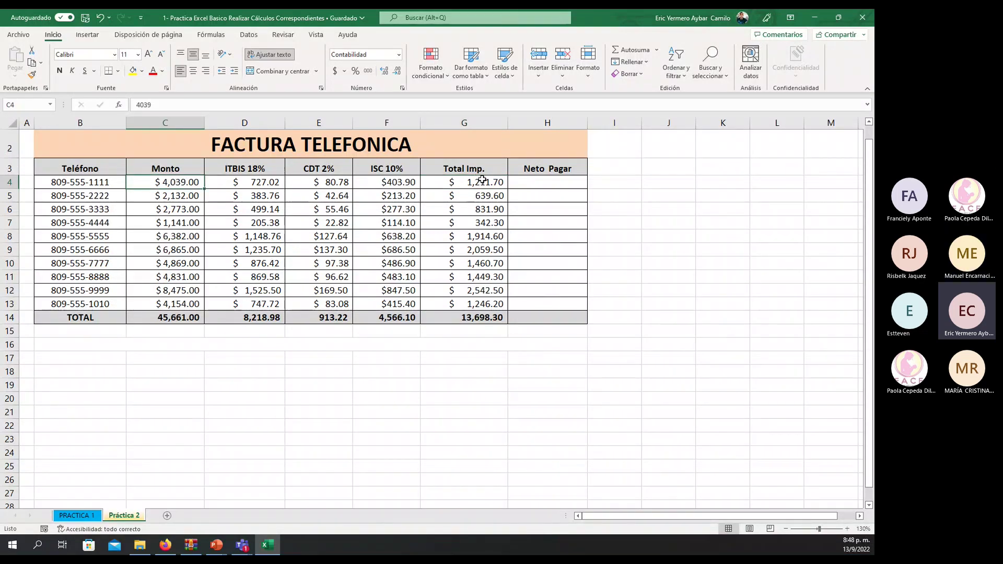
pyautogui.click(179, 187)
pyautogui.click(539, 181)
pyautogui.write('=')
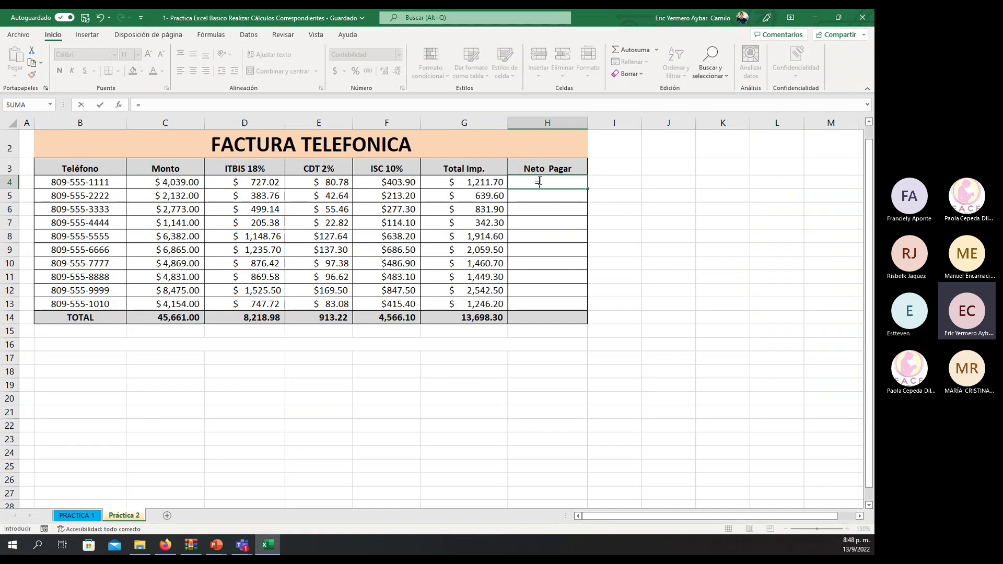
pyautogui.click(179, 184)
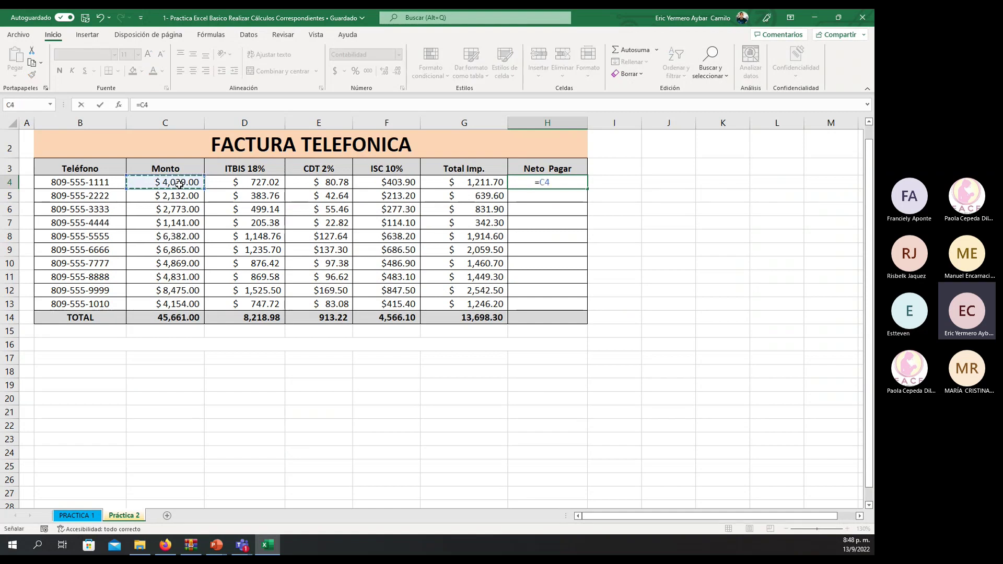
pyautogui.write('+')
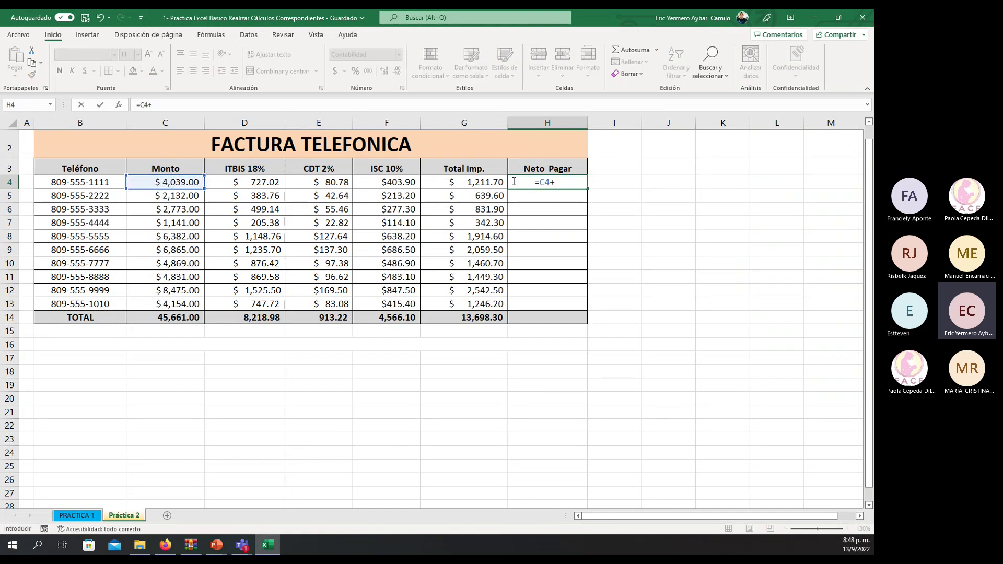
pyautogui.click(487, 181)
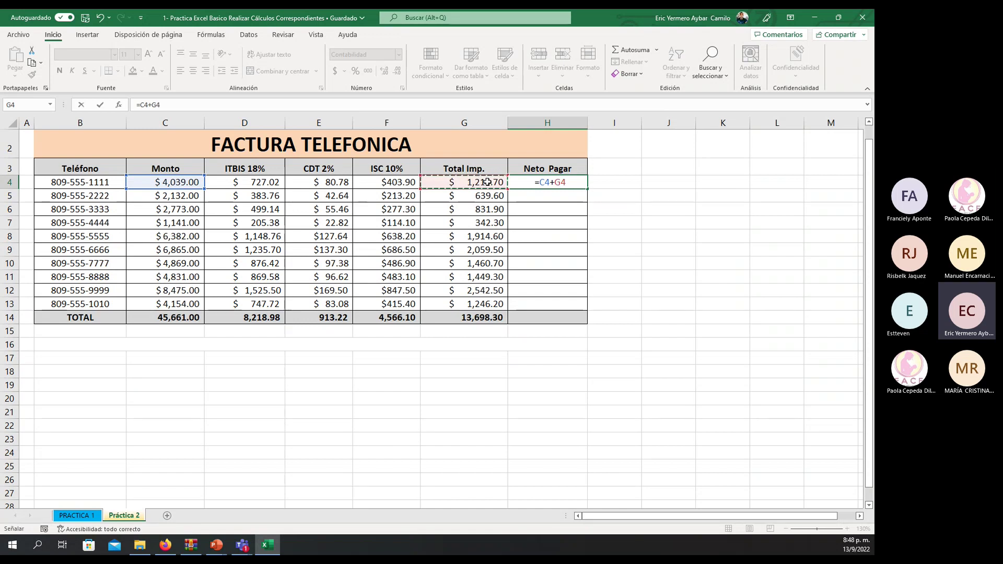
pyautogui.press('Return')
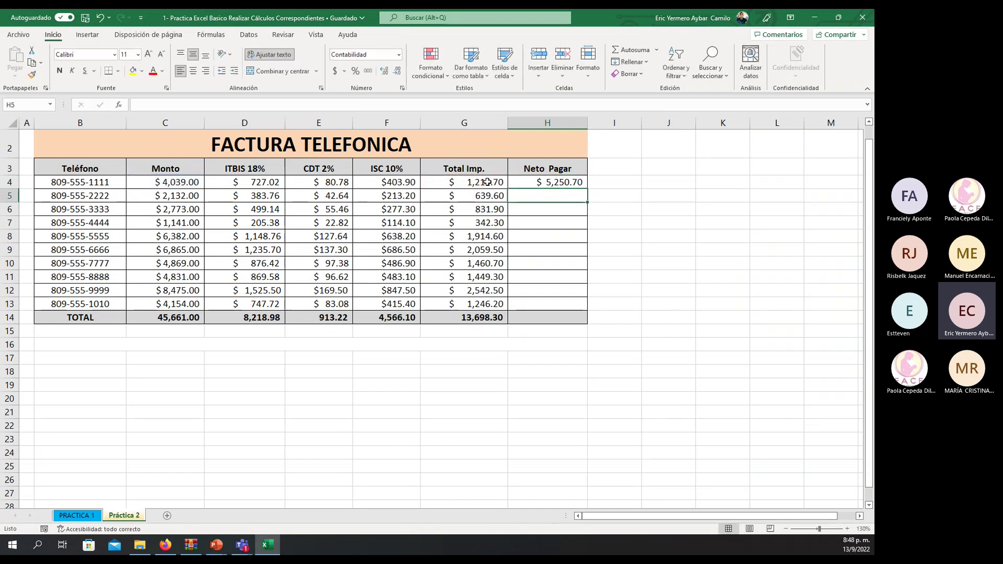
# Clear the Neto Pagar formula from H4 and select the first phone's Monto amount in C4.
pyautogui.click(558, 184)
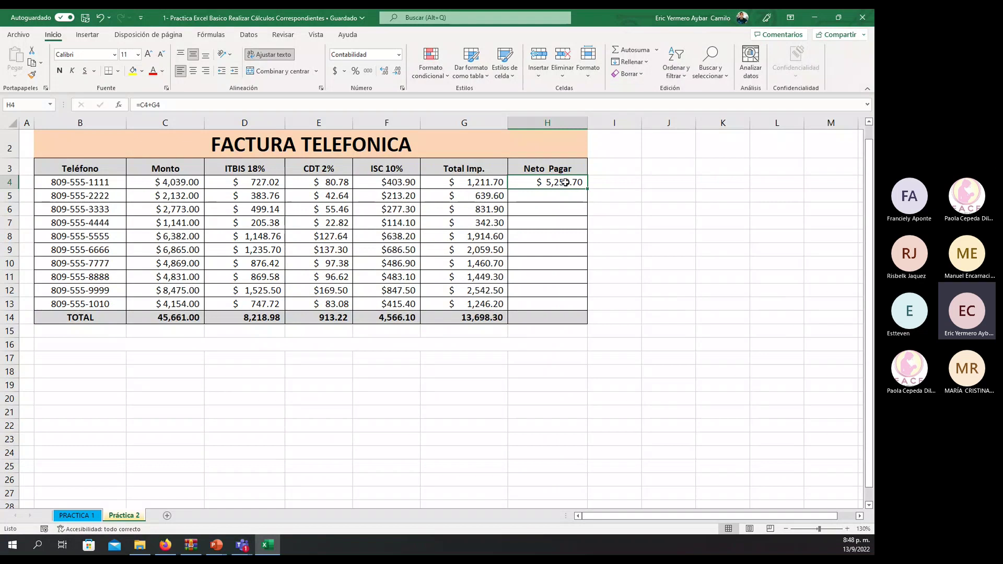
pyautogui.press('Delete')
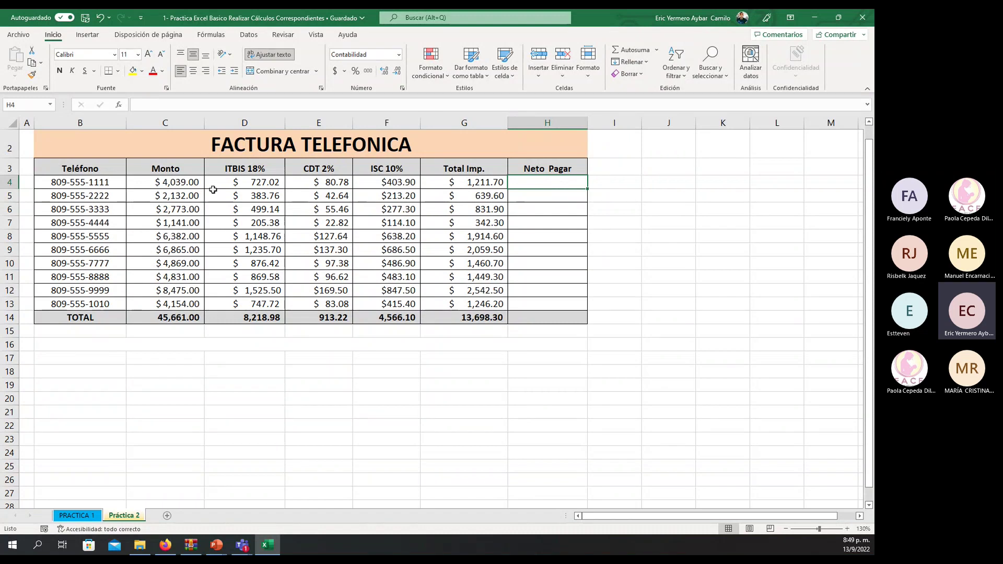
pyautogui.click(177, 183)
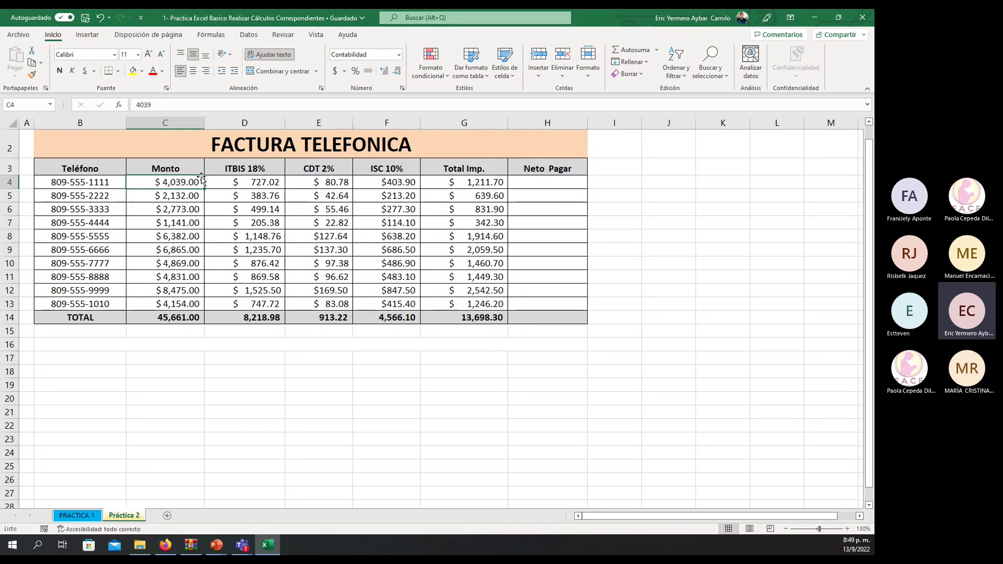
# Calculate the first phone's Neto Pagar in H4 by adding Monto and Total Imp. with =C4+G4.
pyautogui.click(538, 182)
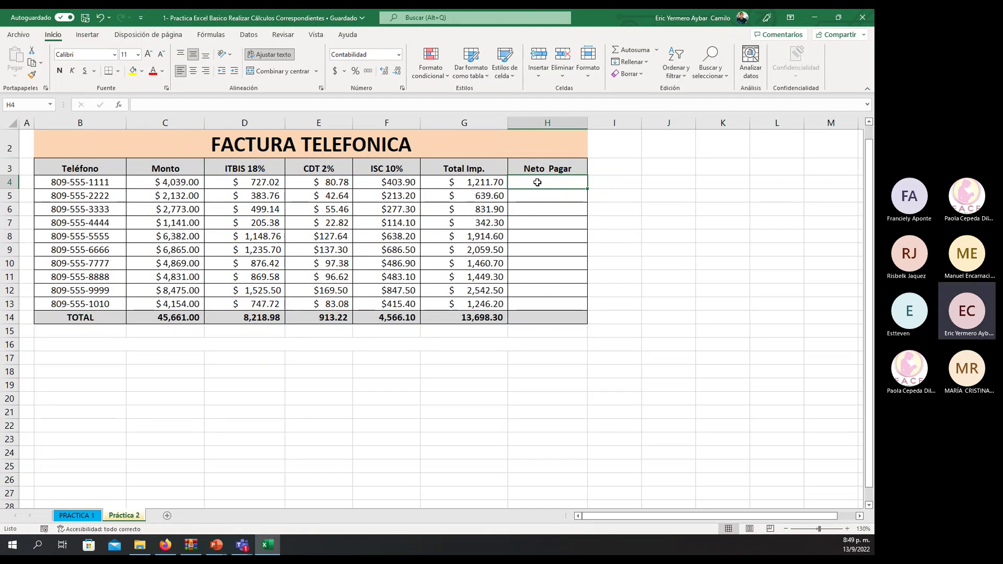
pyautogui.write('=')
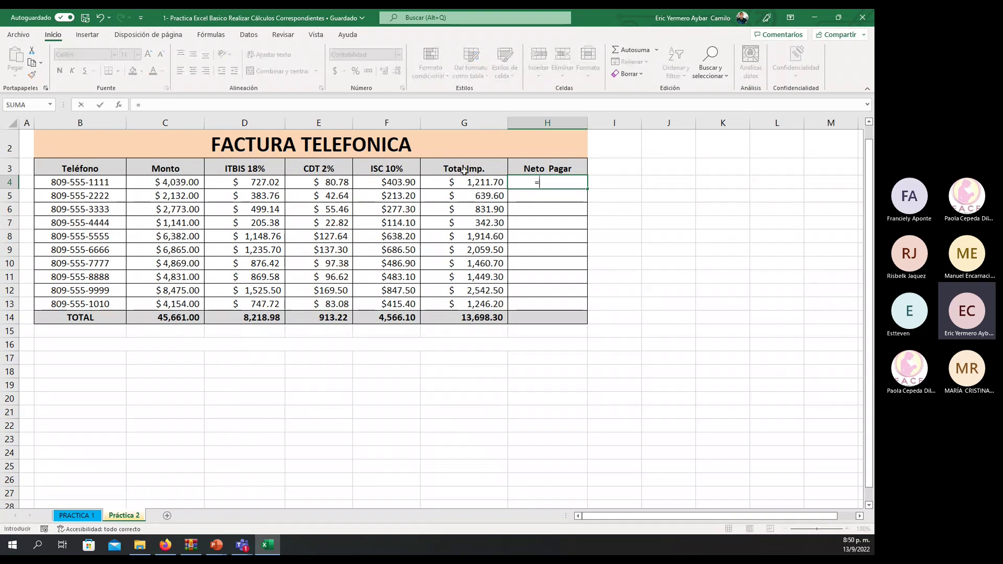
pyautogui.click(177, 179)
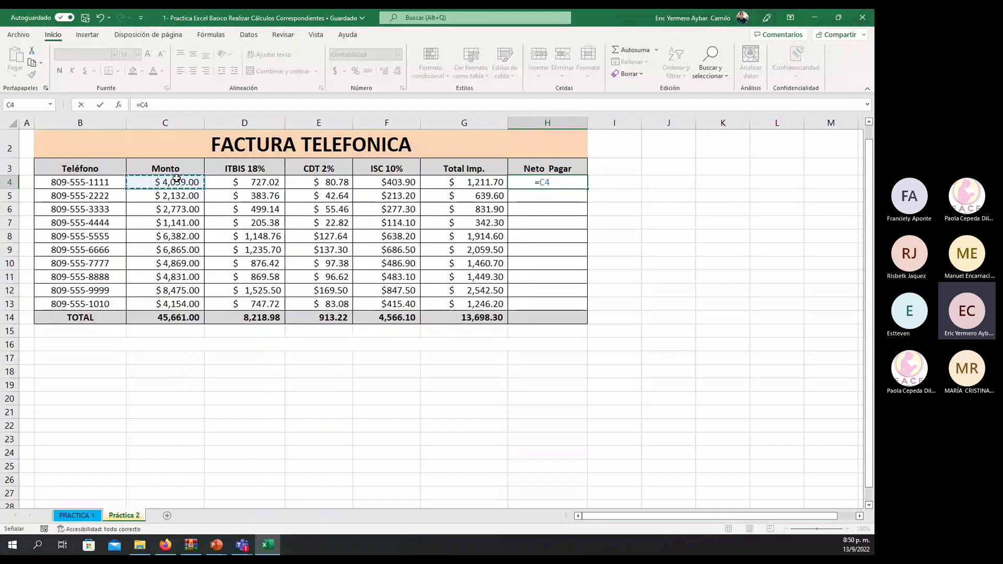
pyautogui.write('+')
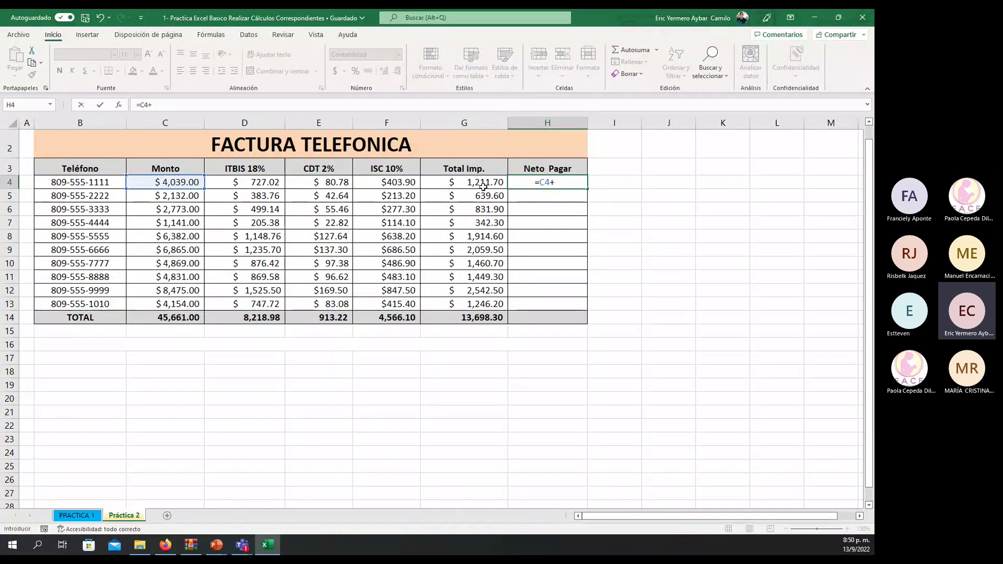
pyautogui.click(483, 183)
pyautogui.press('Return')
# Fill the Neto Pagar formula from H4 down through H13 and total the column in H14 with AutoSum.
pyautogui.click(584, 181)
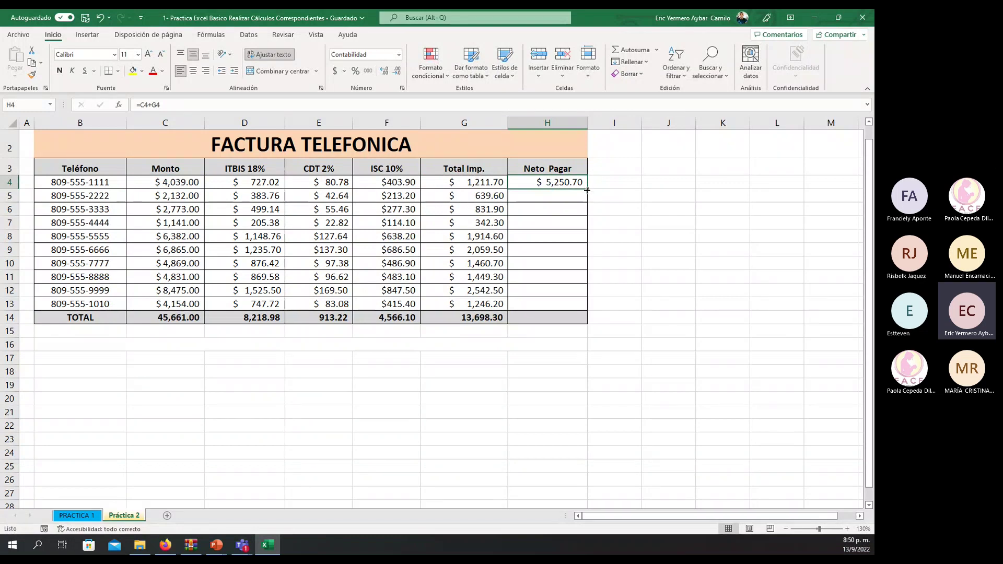
pyautogui.moveTo(587, 190); pyautogui.dragTo(577, 313)
pyautogui.click(534, 321)
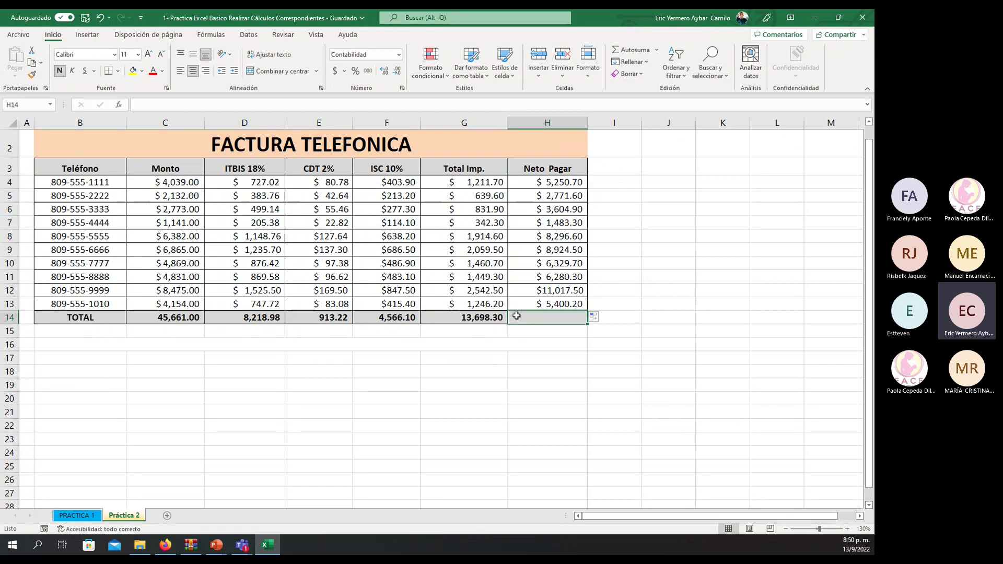
pyautogui.click(618, 51)
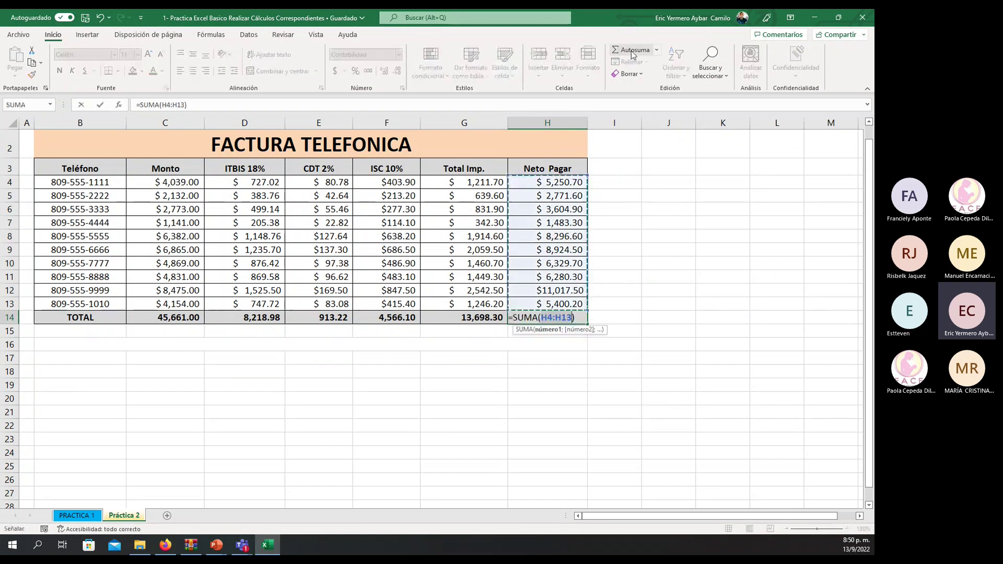
pyautogui.press('Return')
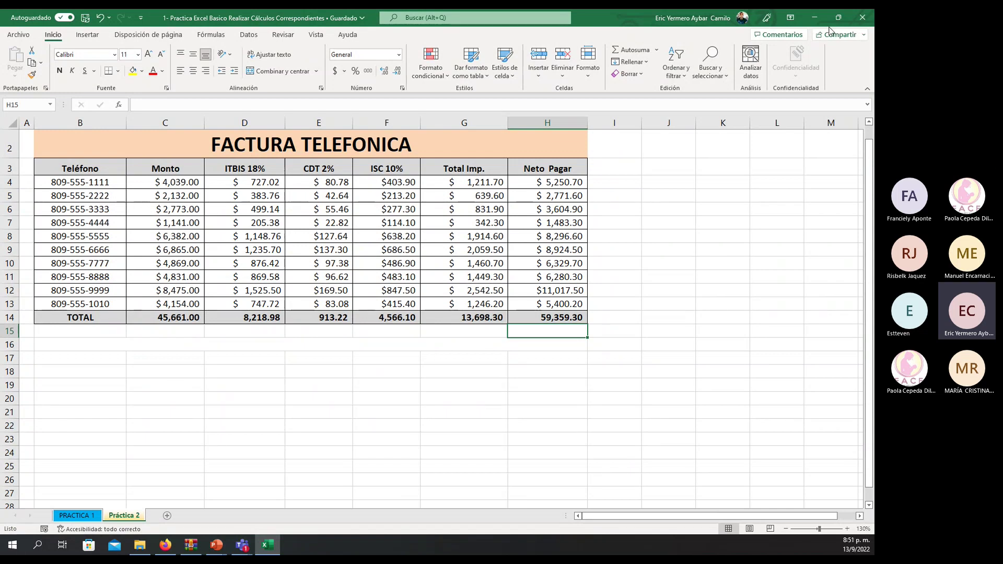
# Close the phone bill workbook, get past the external-links prompt of Práctica2 and move its window to the other monitor.
pyautogui.click(862, 18)
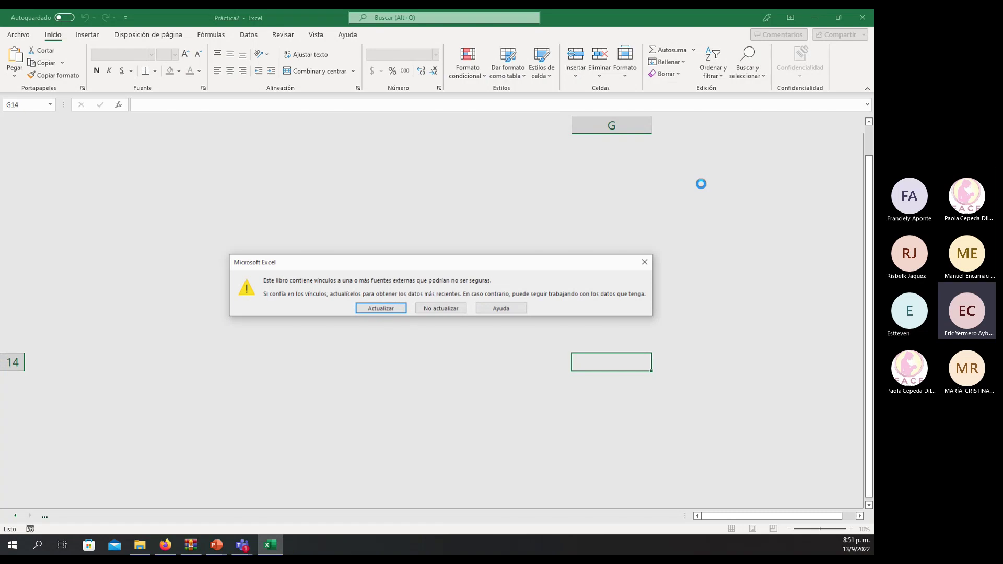
pyautogui.click(395, 308)
pyautogui.click(418, 306)
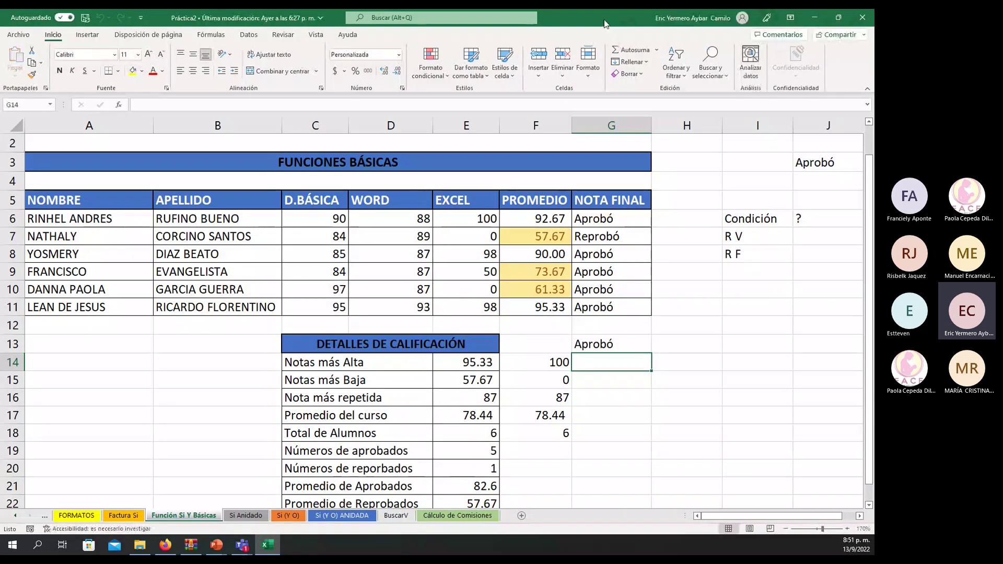
pyautogui.moveTo(603, 24); pyautogui.dragTo(0, 112)
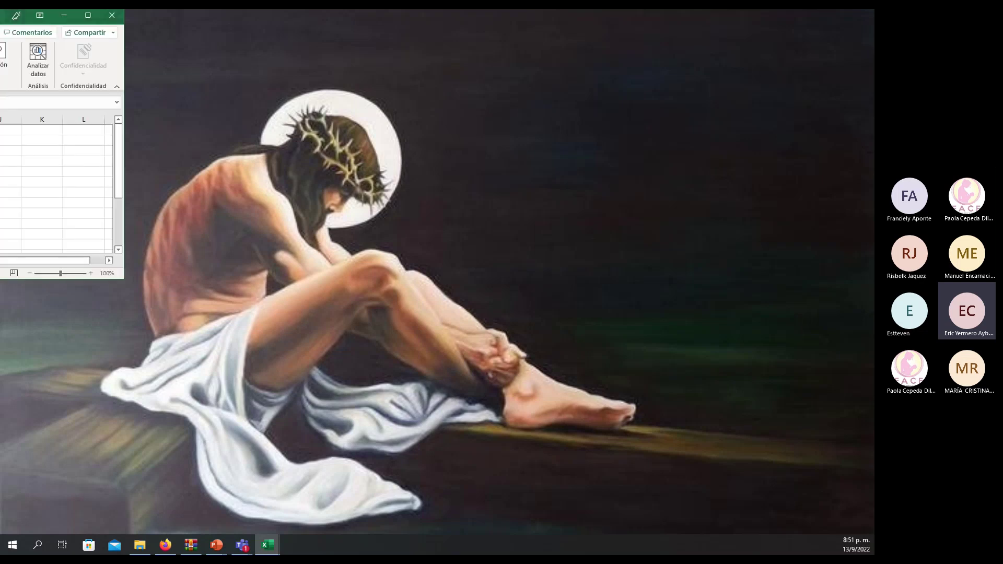
# Bring the blank Libro1 workbook back maximized on this screen and paste the copied FUNCIONES BÁSICAS tables at A1.
pyautogui.moveTo(0, 21); pyautogui.dragTo(431, 61)
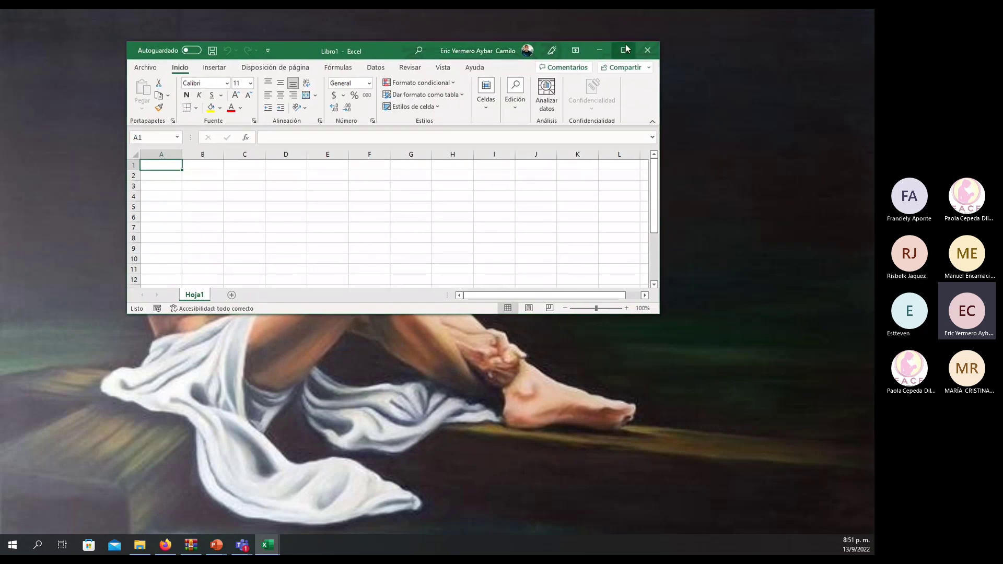
pyautogui.click(623, 50)
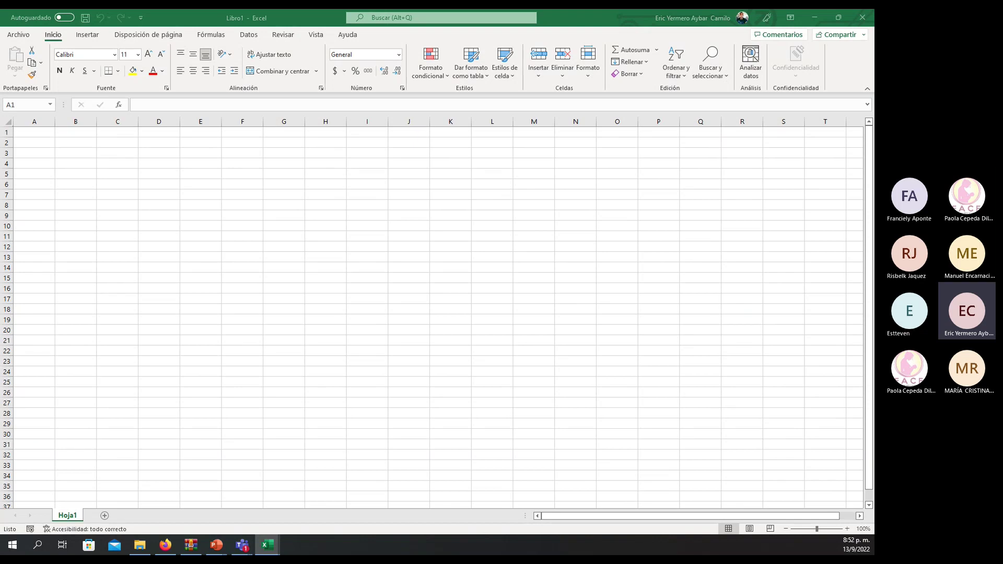
pyautogui.click(42, 132)
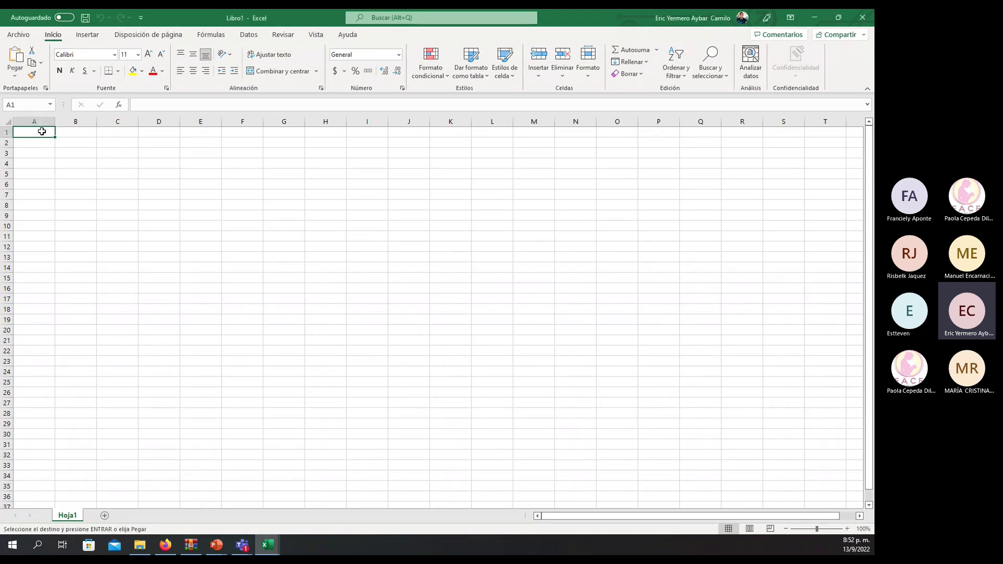
pyautogui.hotkey('ctrl', 'v')
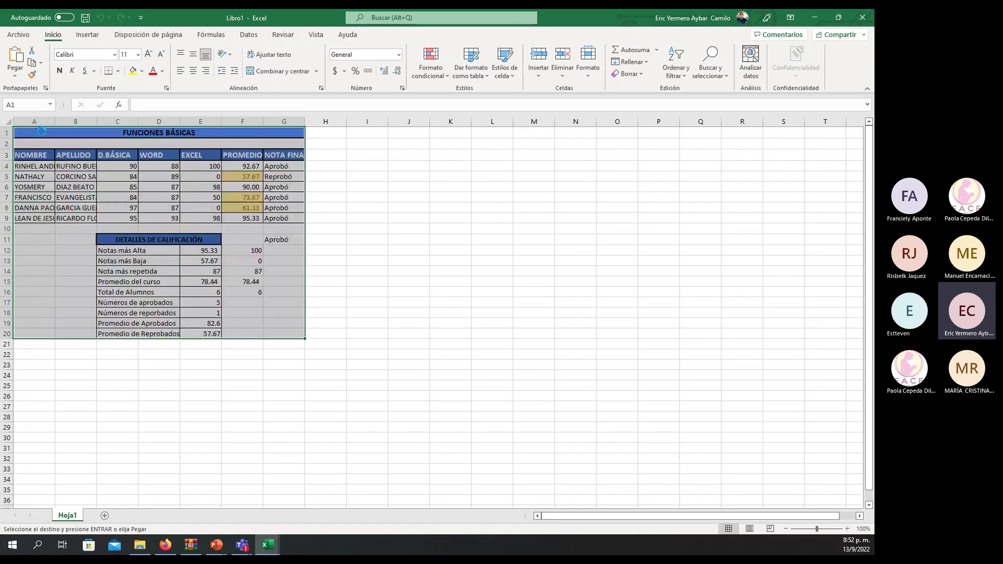
# Clear the copied formulas from the PROMEDIO and NOTA FINAL cells in F4:G9.
pyautogui.moveTo(244, 166); pyautogui.dragTo(253, 216)
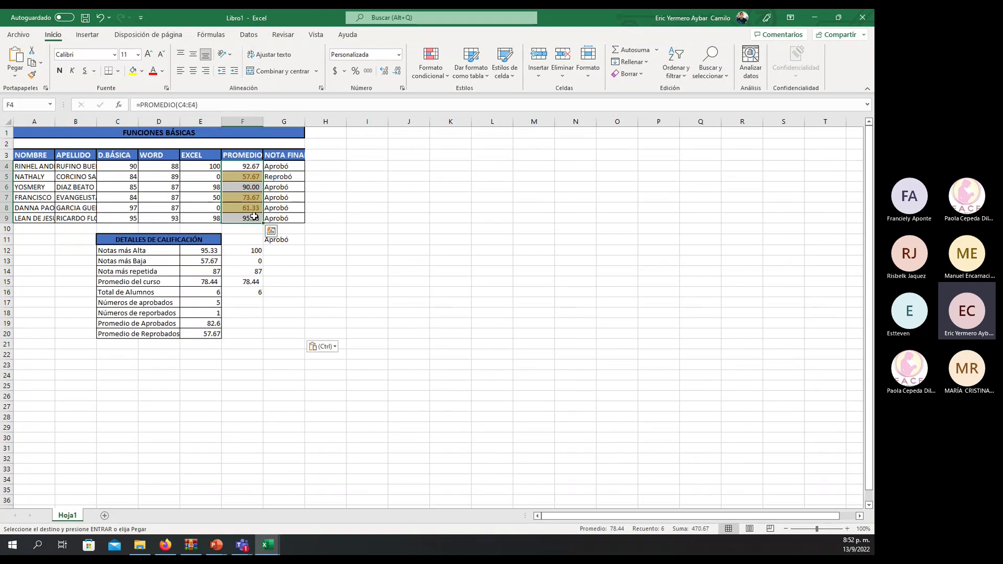
pyautogui.press('Delete')
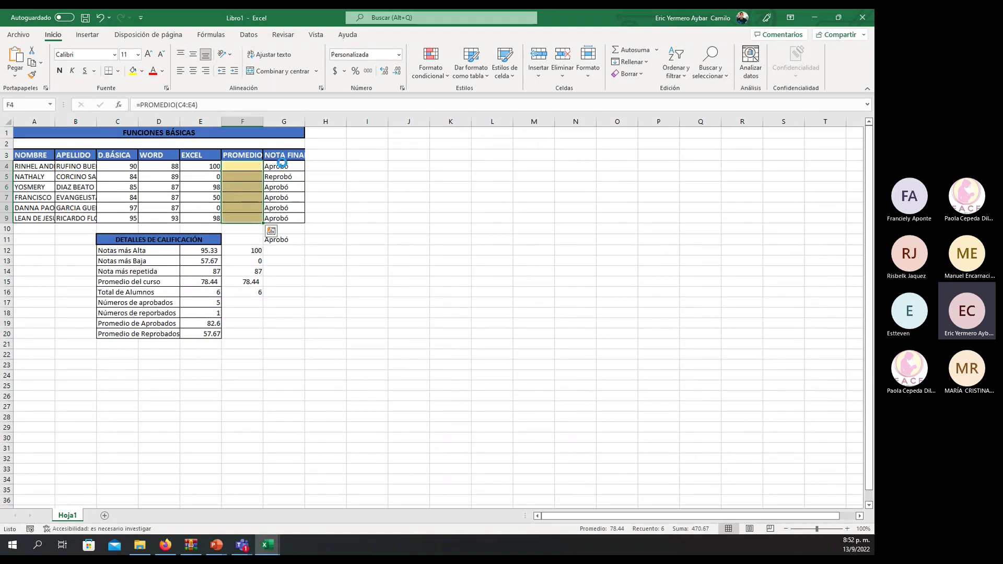
pyautogui.click(282, 164)
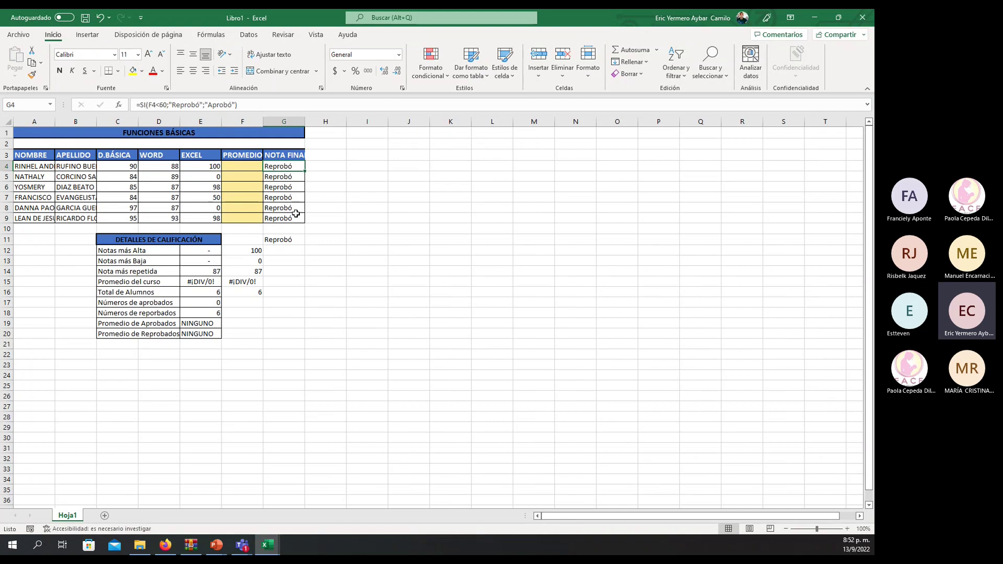
pyautogui.moveTo(296, 213); pyautogui.dragTo(296, 223)
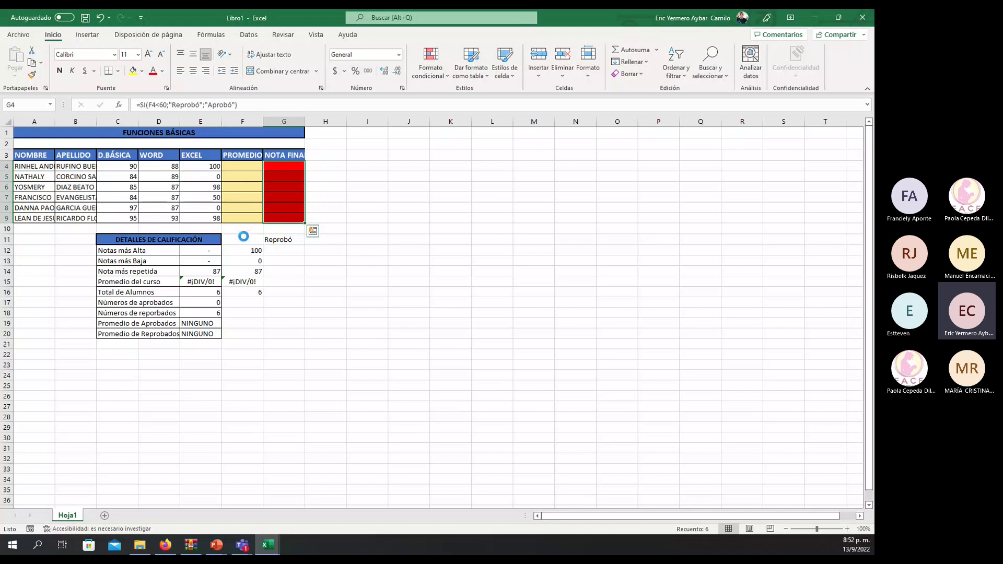
# Clear the leftover cells F11:F20 and G11 and the DETALLES DE CALIFICACIÓN results in E12:E20.
pyautogui.moveTo(243, 236); pyautogui.dragTo(243, 334)
pyautogui.press('Delete')
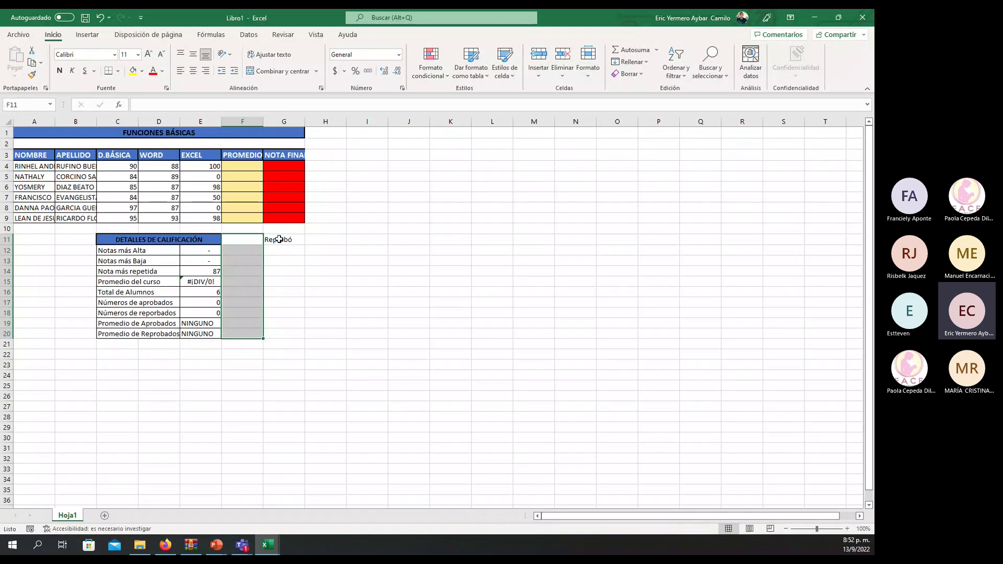
pyautogui.click(279, 239)
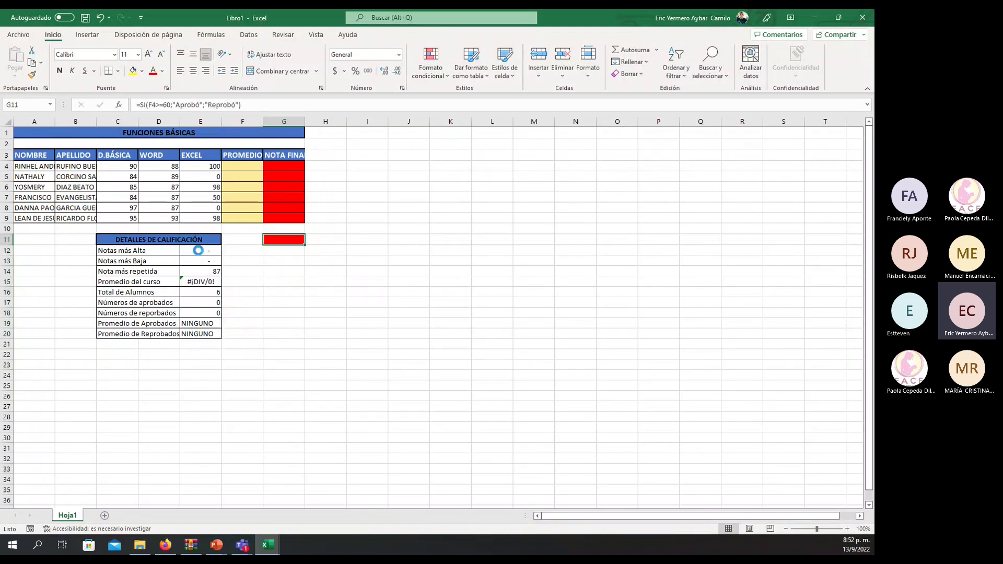
pyautogui.moveTo(198, 251); pyautogui.dragTo(198, 332)
pyautogui.press('Delete')
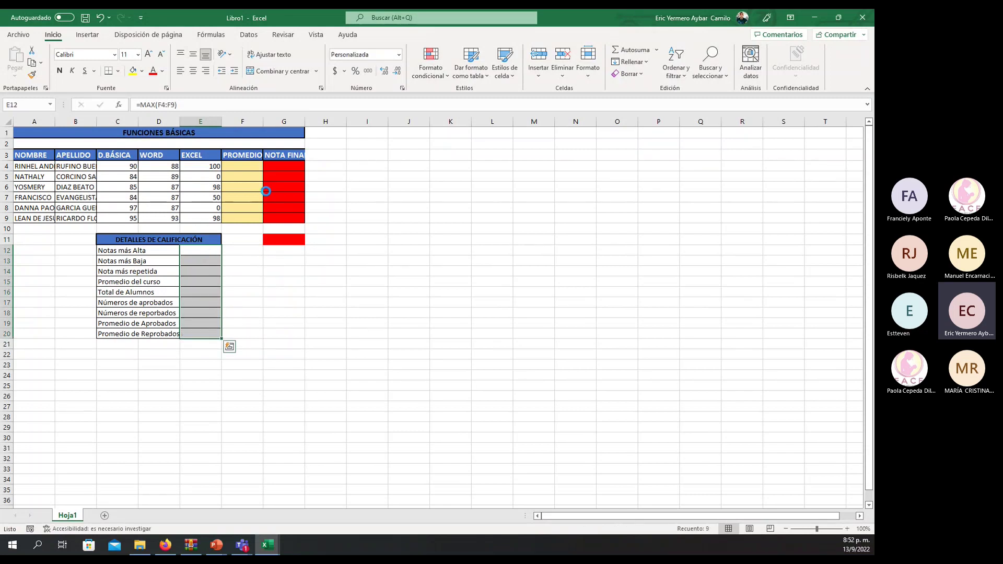
# Clear the conditional formatting rules from the entire sheet.
pyautogui.click(277, 164)
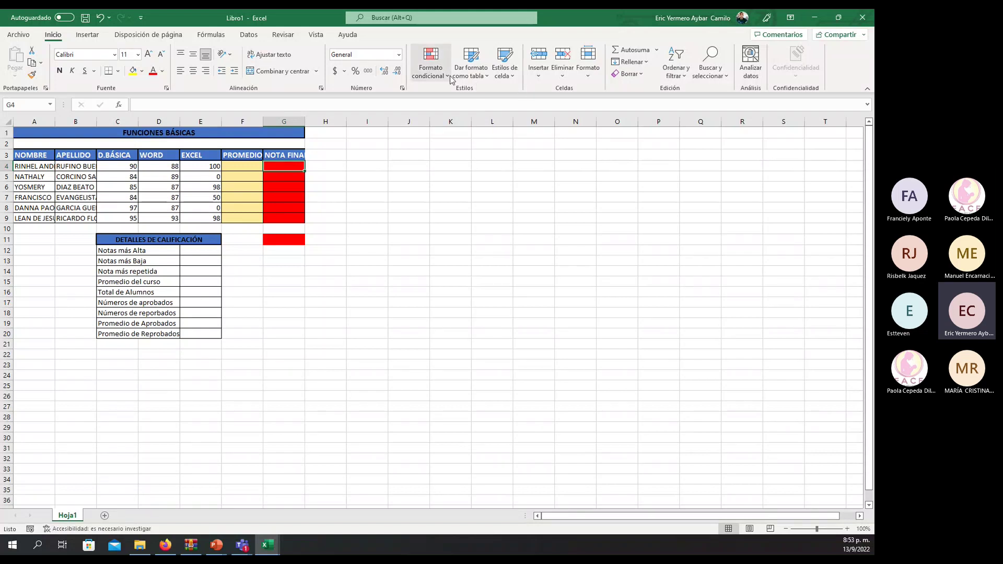
pyautogui.click(589, 77)
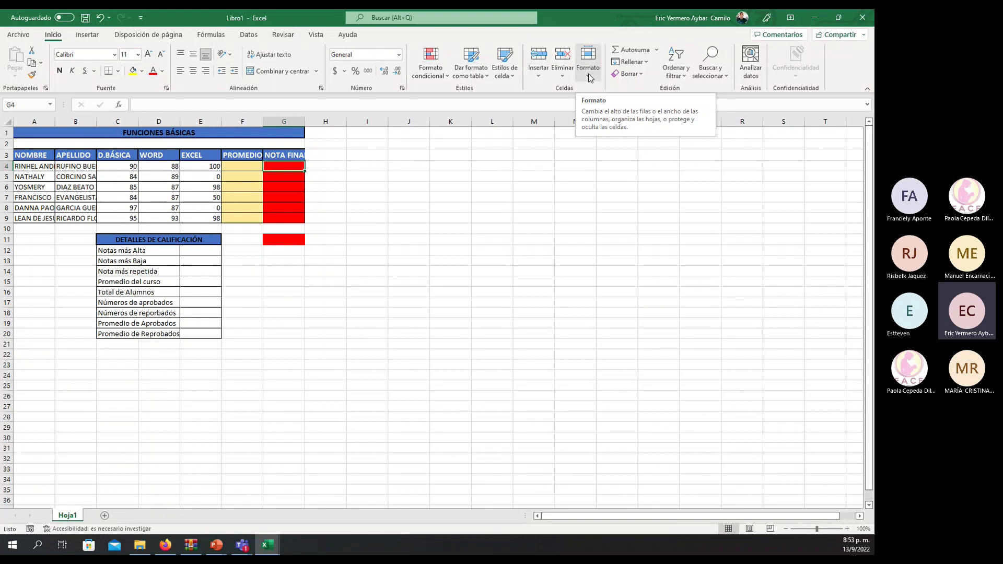
pyautogui.click(449, 79)
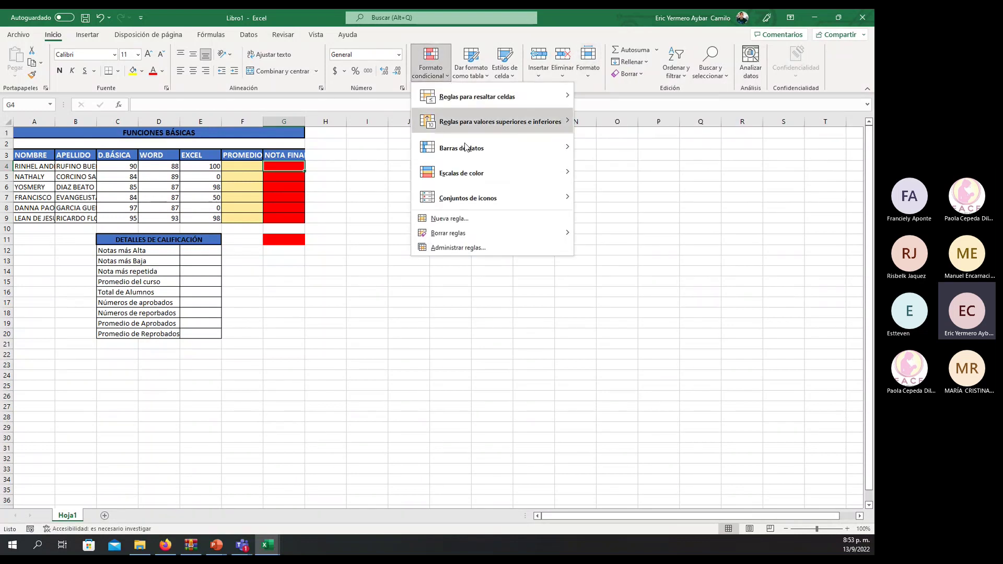
pyautogui.moveTo(474, 228)
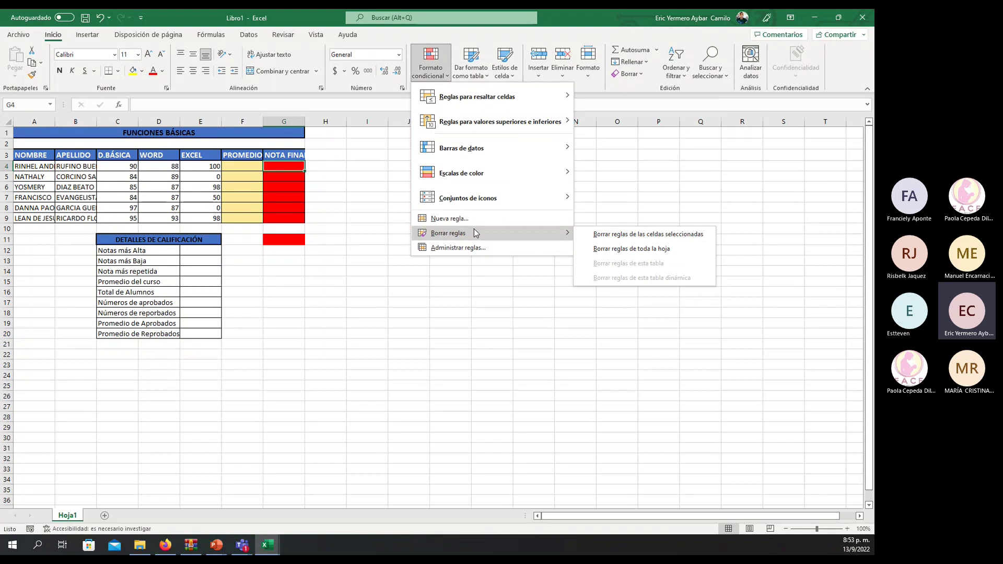
pyautogui.click(625, 249)
pyautogui.click(406, 241)
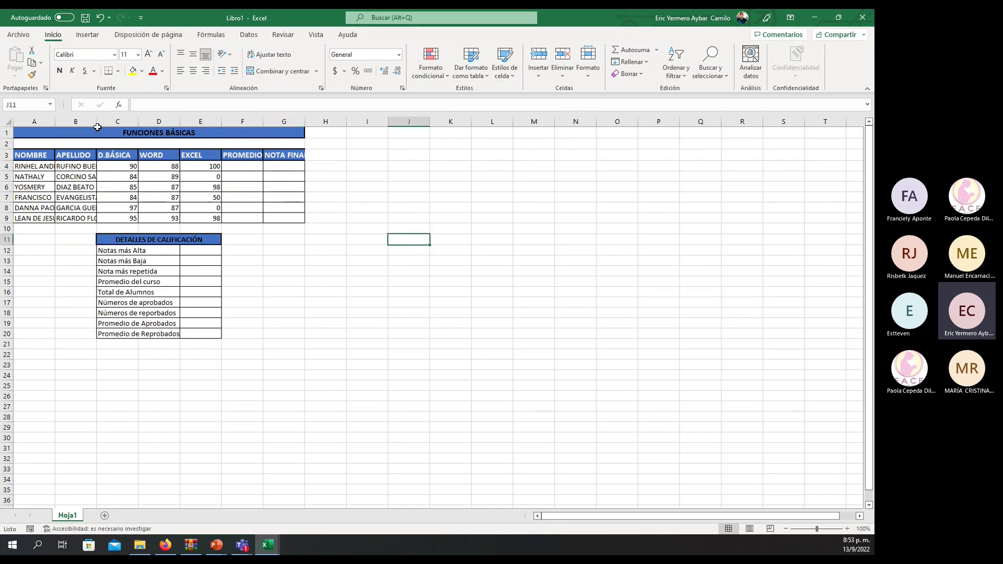
# AutoFit the widths of the NOMBRE, APELLIDO and PROMEDIO columns to their contents.
pyautogui.doubleClick(95, 124)
pyautogui.doubleClick(98, 122)
pyautogui.click(96, 122)
pyautogui.doubleClick(55, 123)
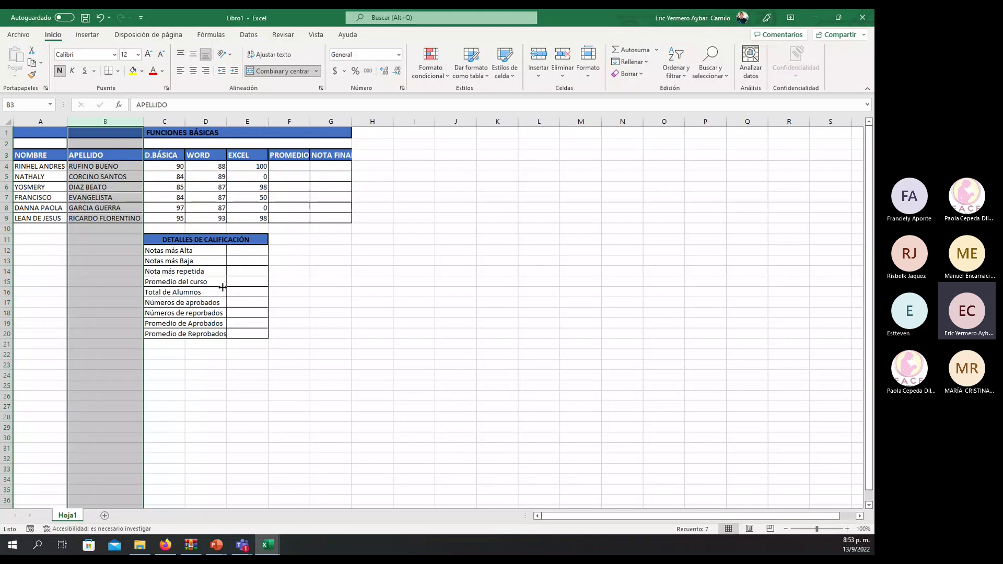
pyautogui.doubleClick(309, 122)
# Widen the WORD column D to 16.43 so the grade detail labels fit.
pyautogui.moveTo(227, 123); pyautogui.dragTo(227, 123)
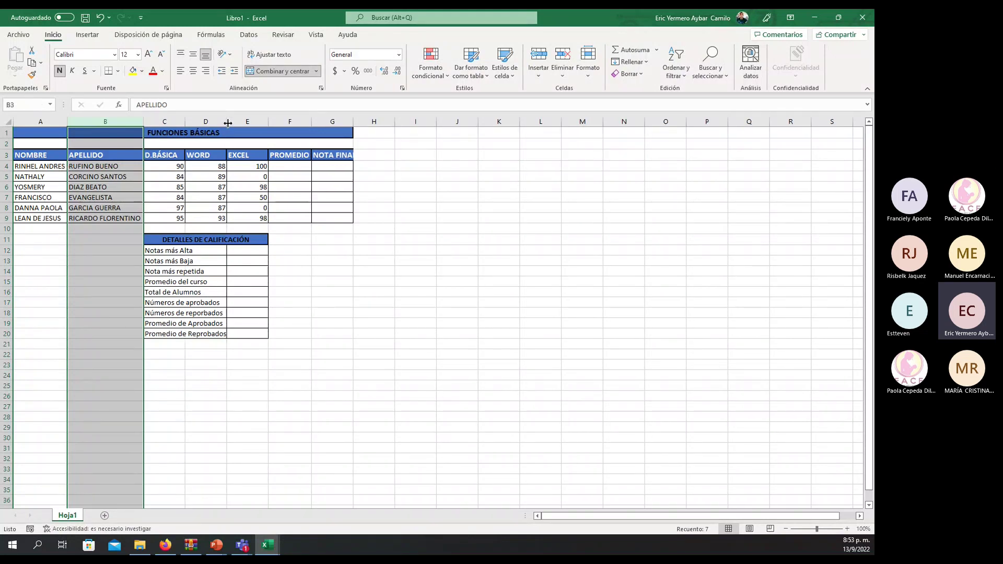
pyautogui.doubleClick(226, 122)
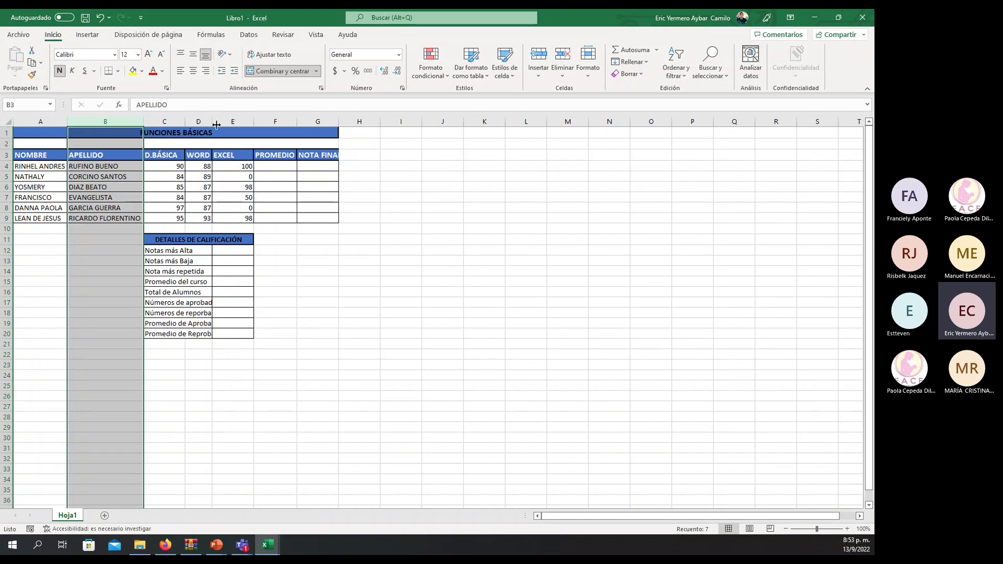
pyautogui.moveTo(217, 124); pyautogui.dragTo(245, 122)
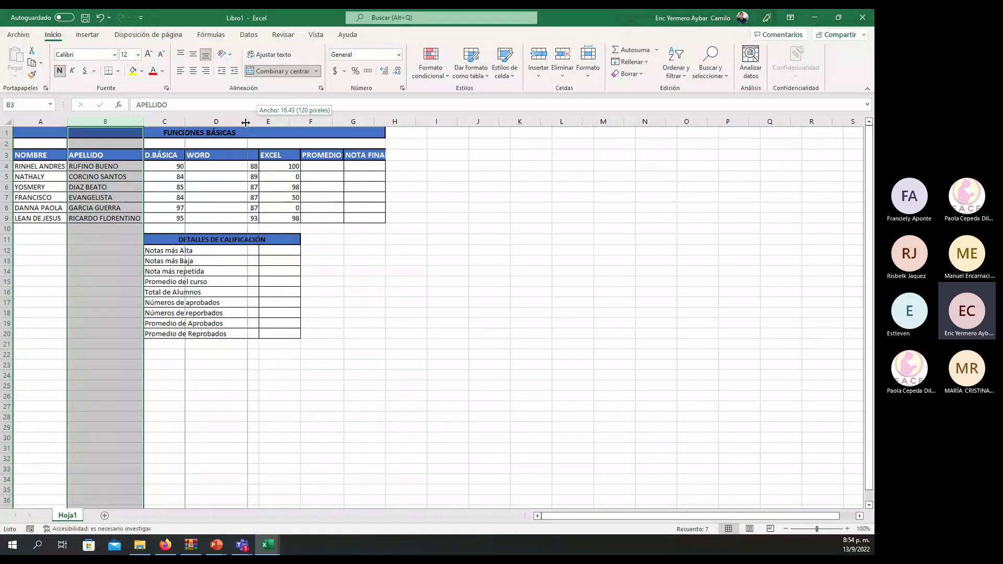
pyautogui.moveTo(246, 123); pyautogui.dragTo(245, 122)
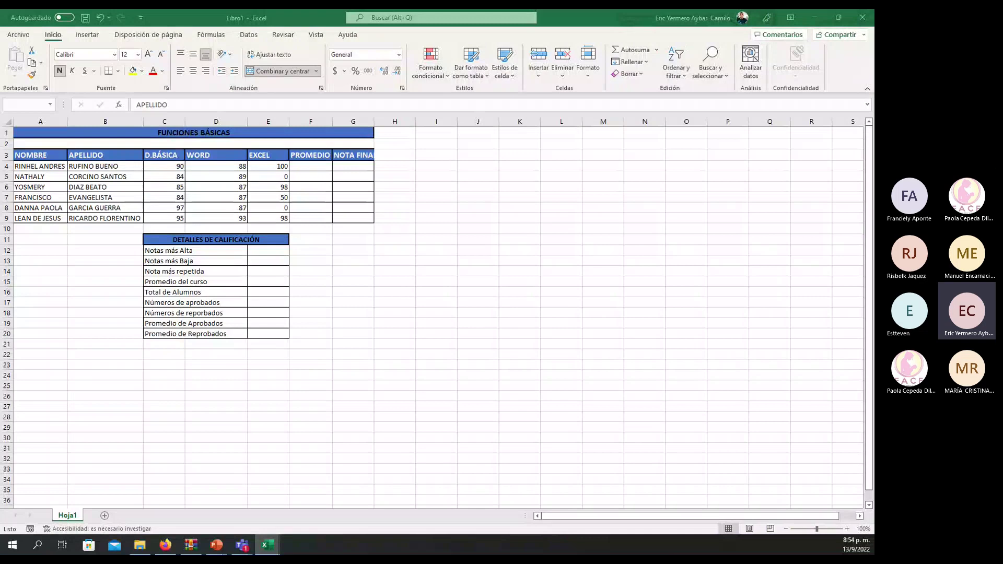
pyautogui.press('super+shift+Left')
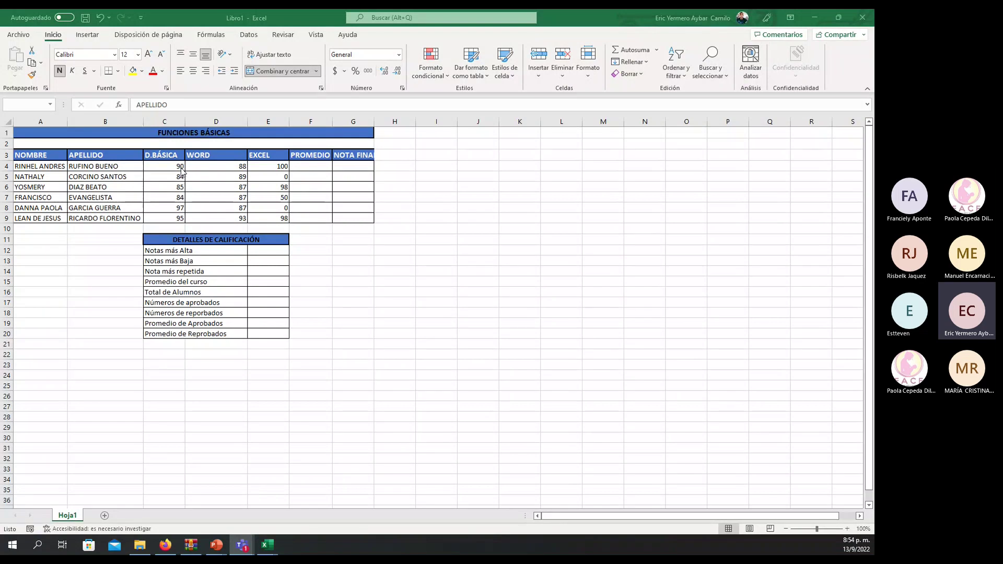
pyautogui.hotkey('ctrl', 'space')
# Enter the formula =C4+D4+E4/3 in the first student's PROMEDIO cell F4.
pyautogui.click(312, 169)
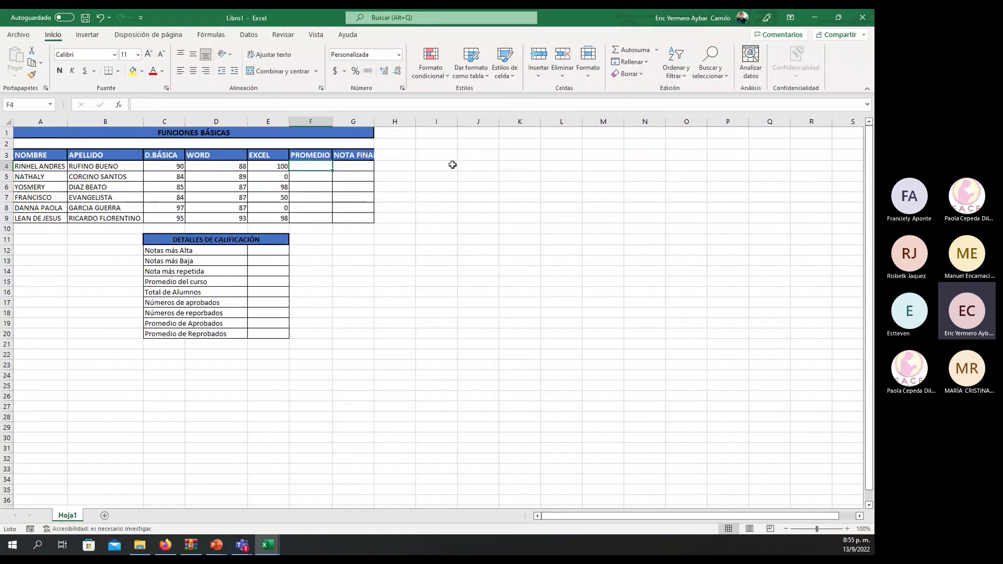
pyautogui.write('=')
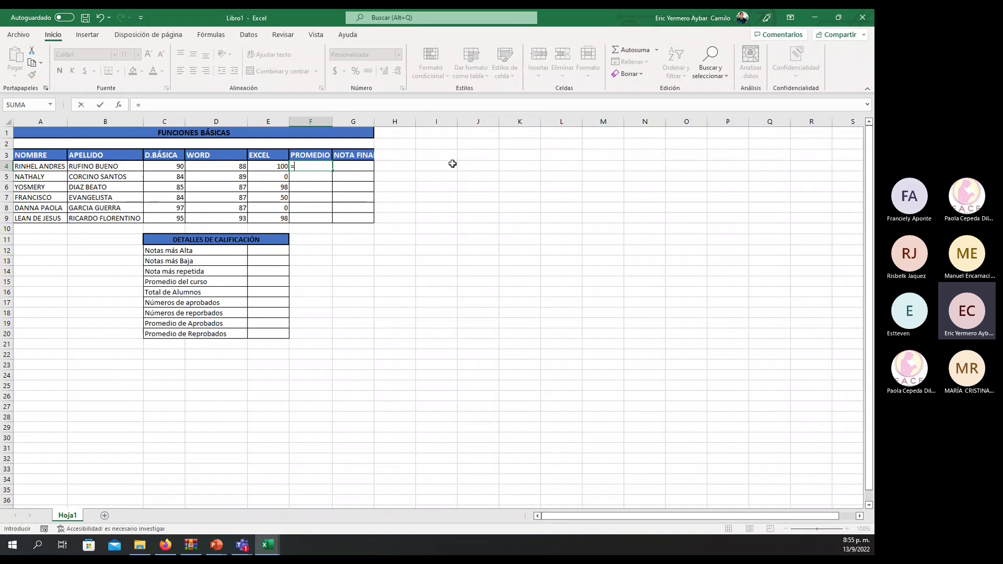
pyautogui.click(179, 167)
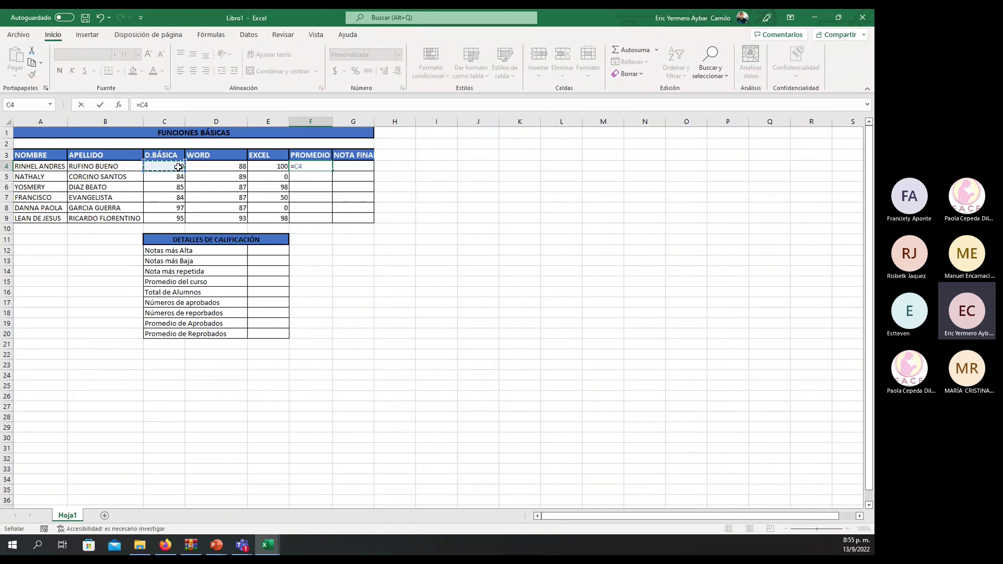
pyautogui.write('+')
pyautogui.click(241, 167)
pyautogui.write('+')
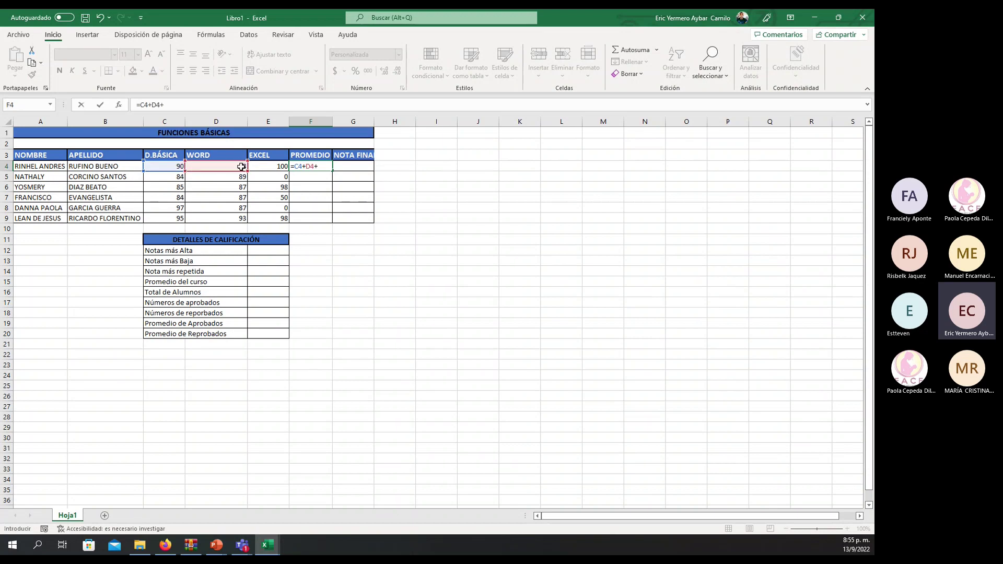
pyautogui.click(280, 166)
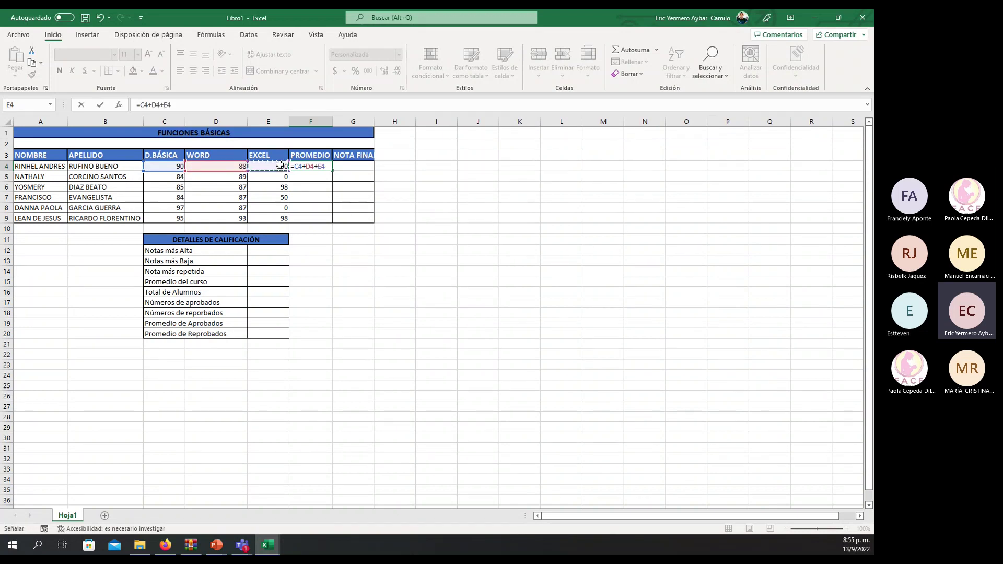
pyautogui.write('/3')
pyautogui.press('Return')
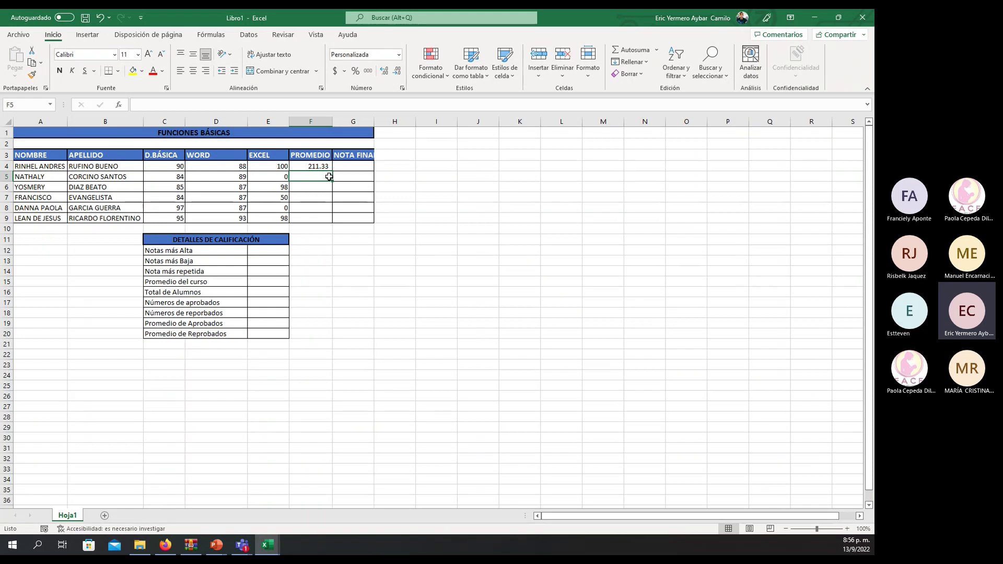
# Add parentheses around the sum in F4 so the formula reads =(C4+D4+E4)/3.
pyautogui.click(311, 164)
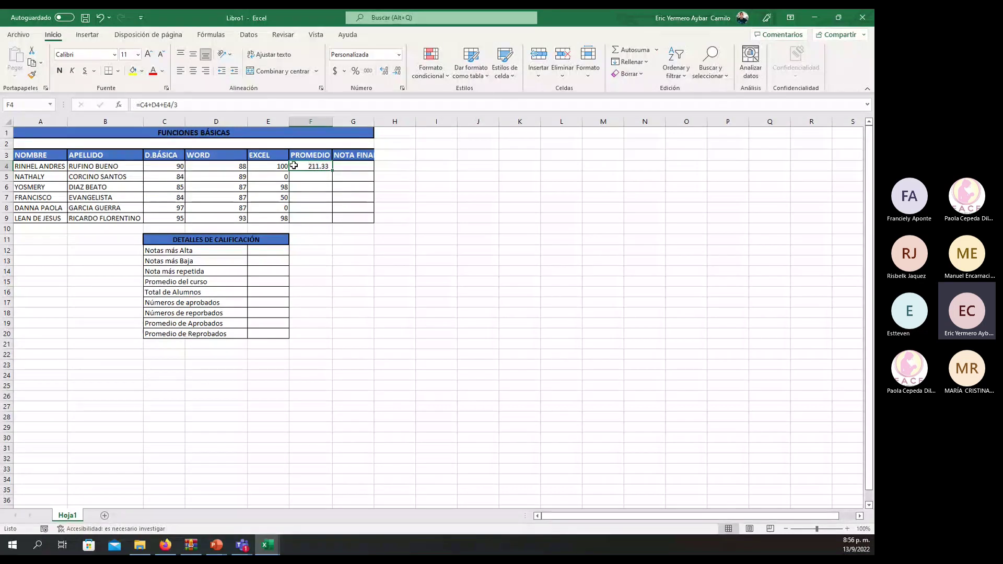
pyautogui.click(142, 104)
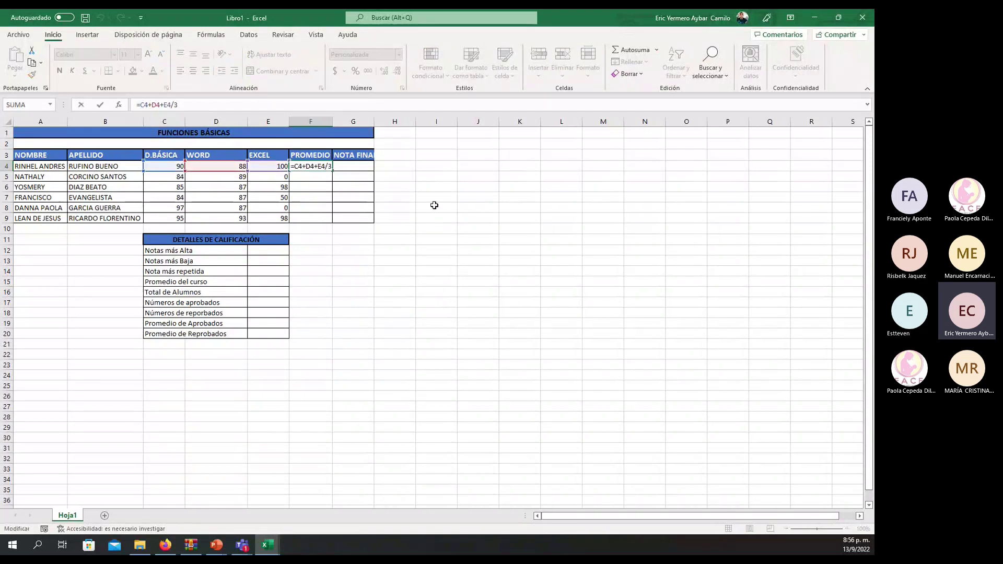
pyautogui.write('(')
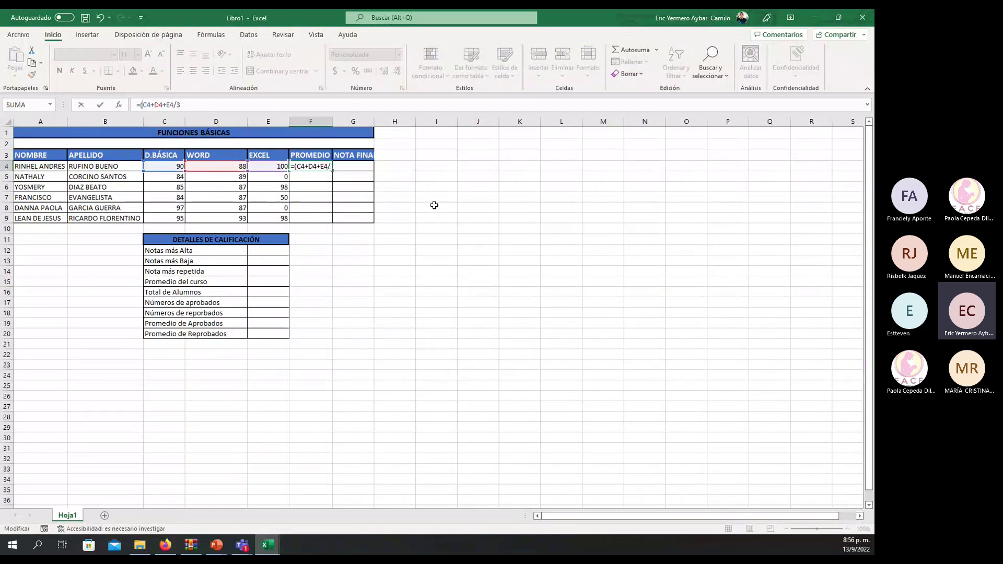
pyautogui.click(174, 105)
pyautogui.write(')')
pyautogui.press('Return')
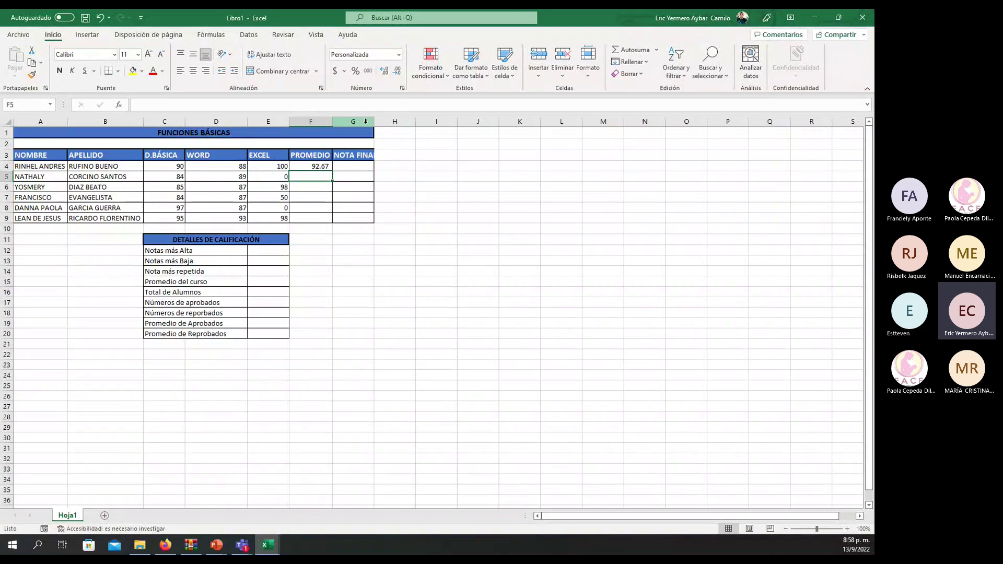
# Widen the NOTA FINAL column G to about 17.2 so its header fits.
pyautogui.moveTo(375, 121); pyautogui.dragTo(397, 119)
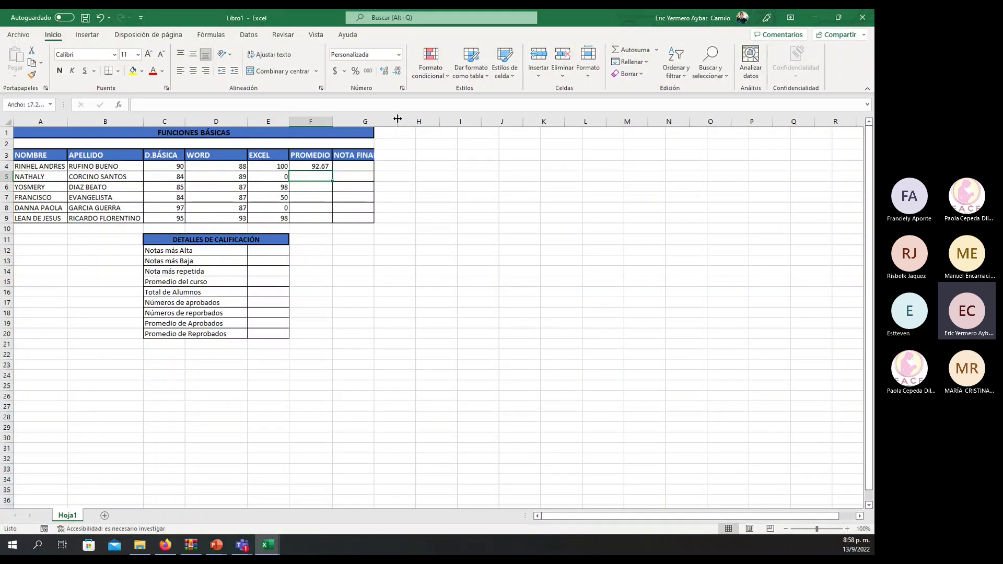
pyautogui.moveTo(398, 119); pyautogui.dragTo(397, 120)
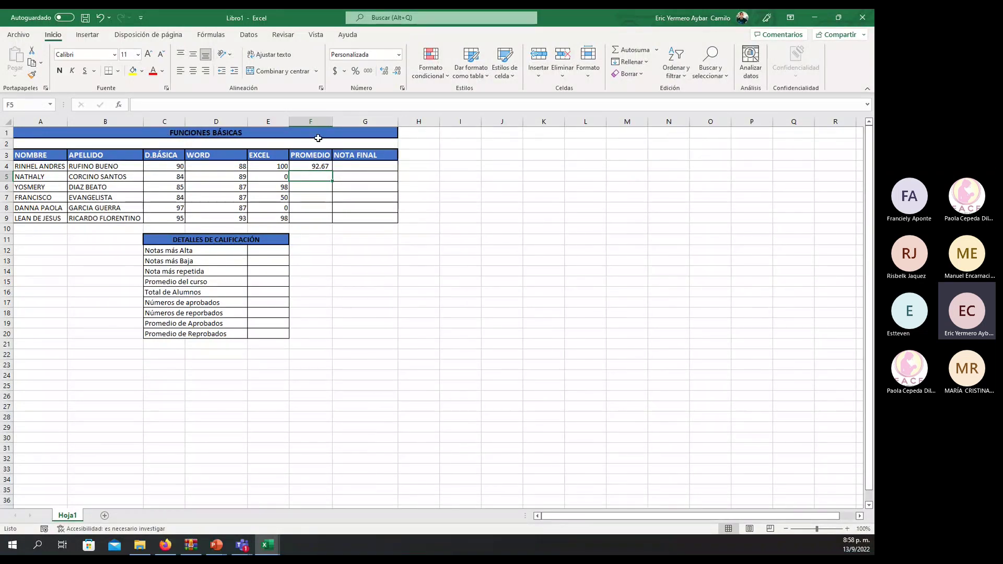
# Replace the manual formula in F4 with the PROMEDIO function over the grades in C4:E4.
pyautogui.click(314, 166)
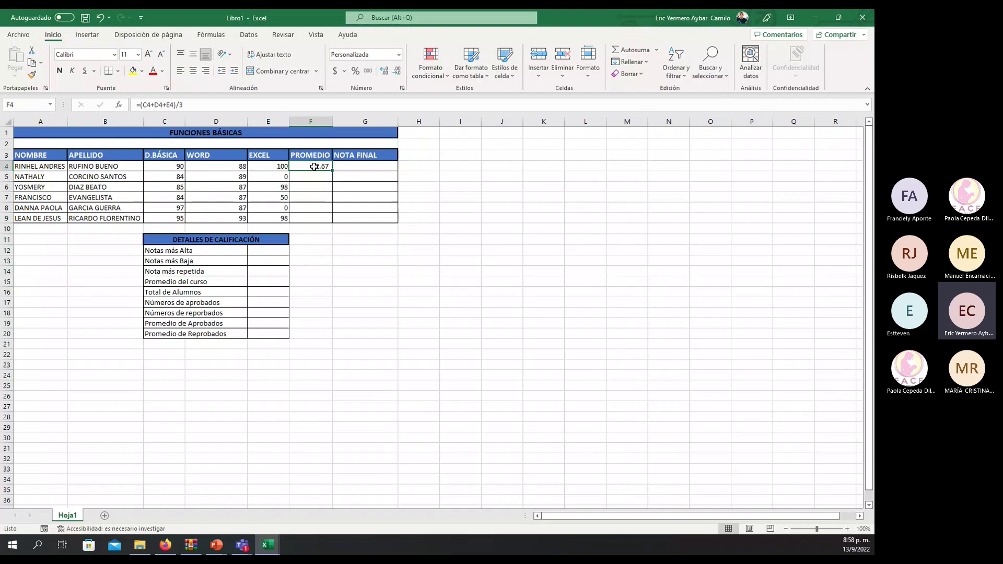
pyautogui.press('Delete')
pyautogui.click(657, 52)
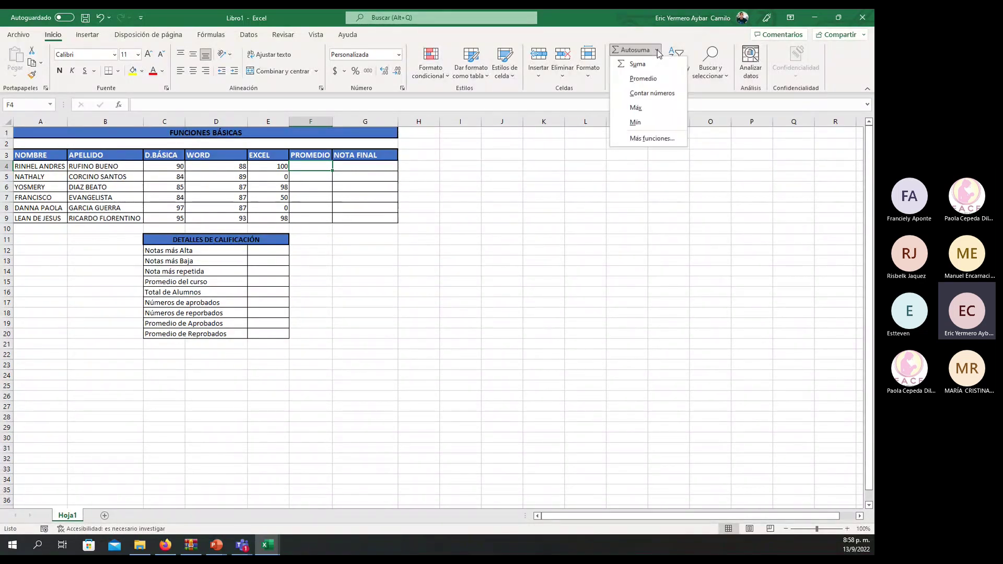
pyautogui.click(641, 80)
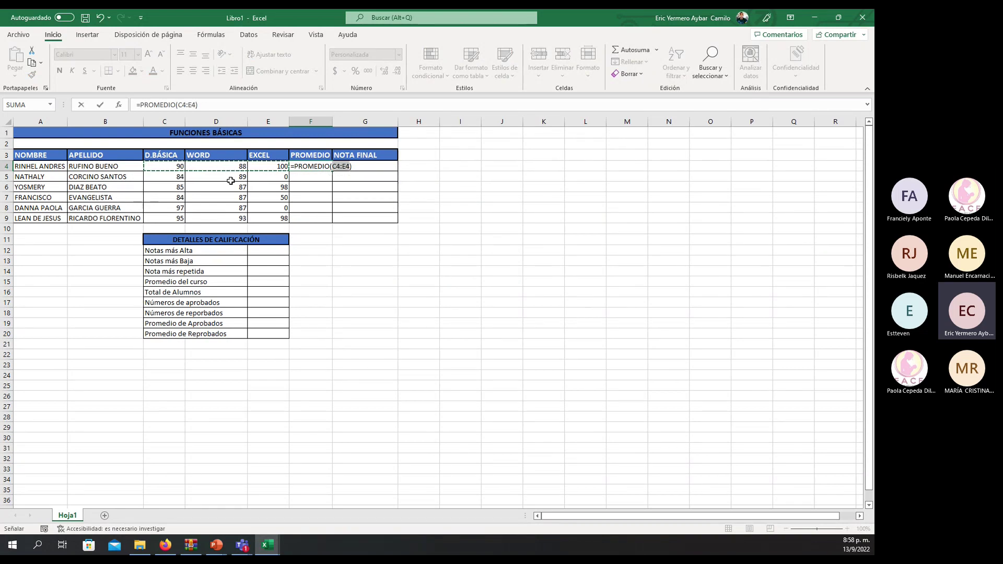
pyautogui.press('Return')
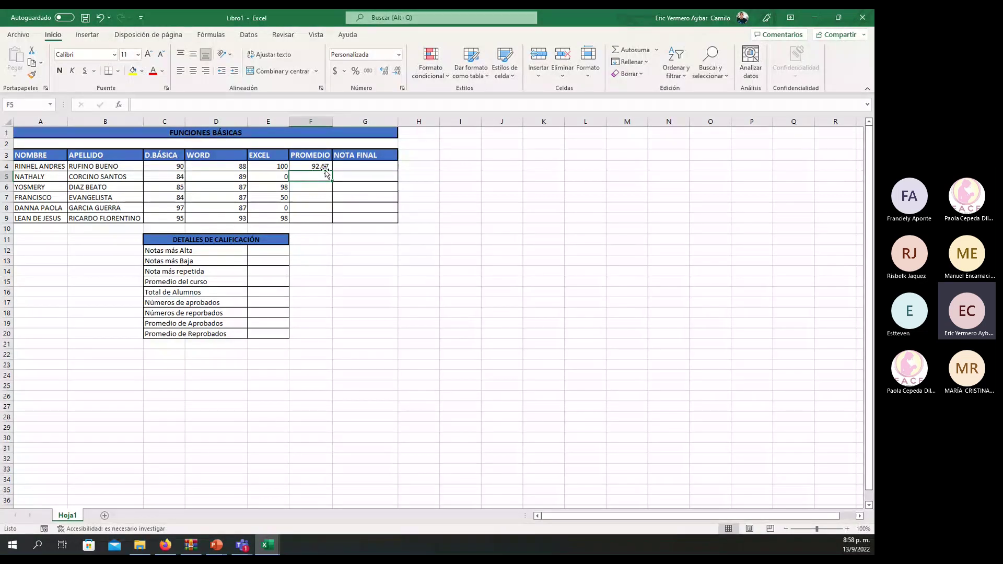
# Calculate the PROMEDIO of C5:E5 in F5 and fill the formula down through F9.
pyautogui.click(657, 50)
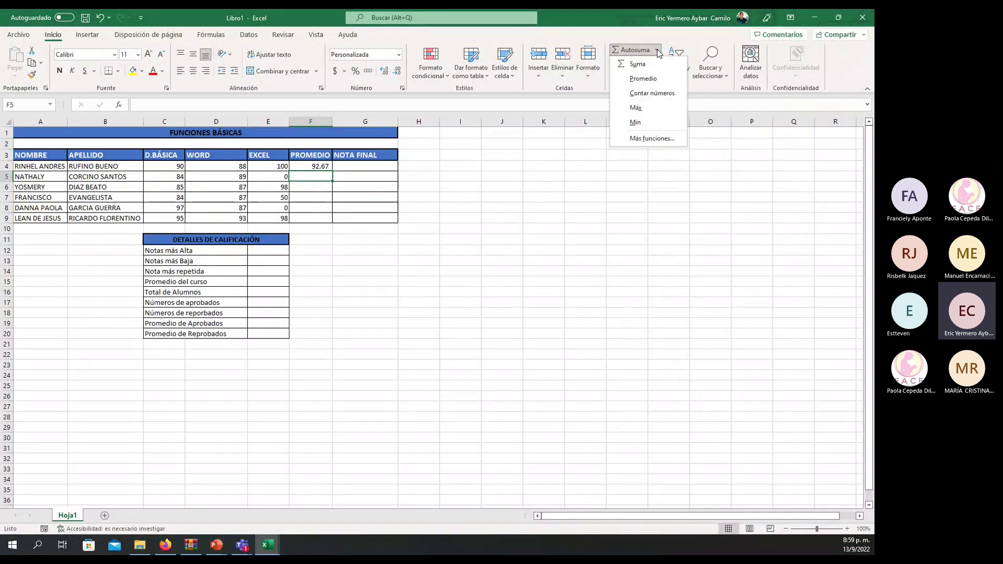
pyautogui.click(649, 79)
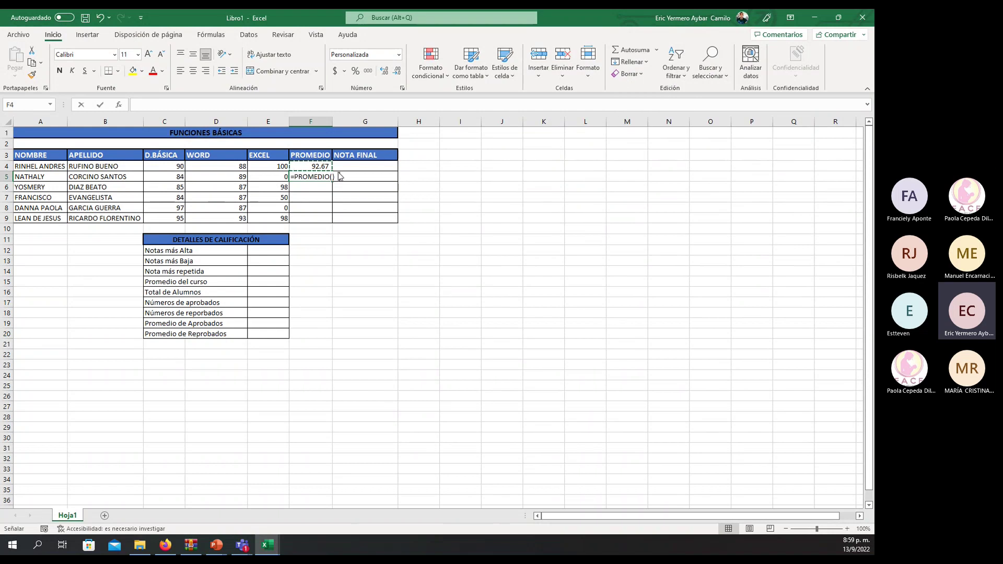
pyautogui.click(312, 165)
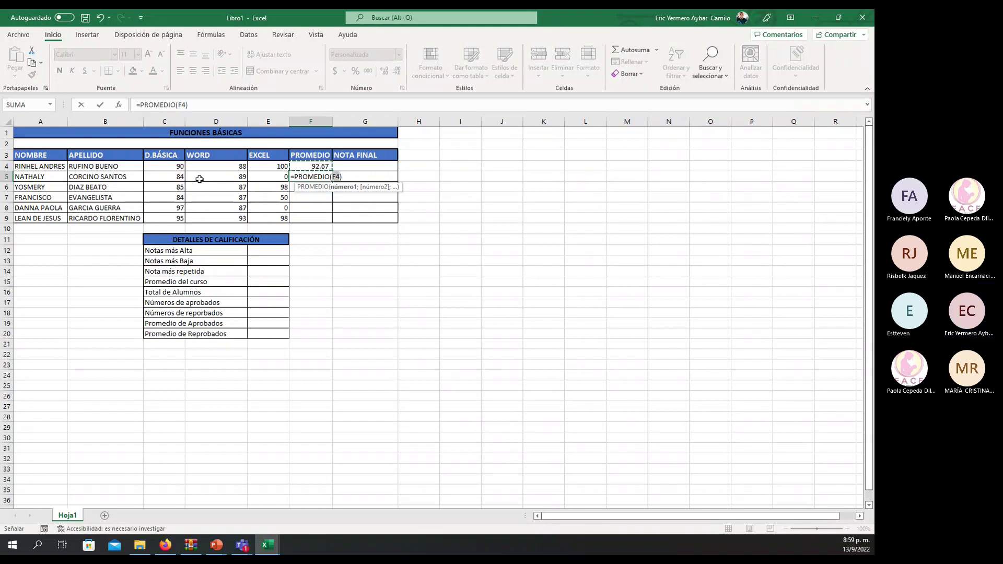
pyautogui.moveTo(178, 178); pyautogui.dragTo(244, 176)
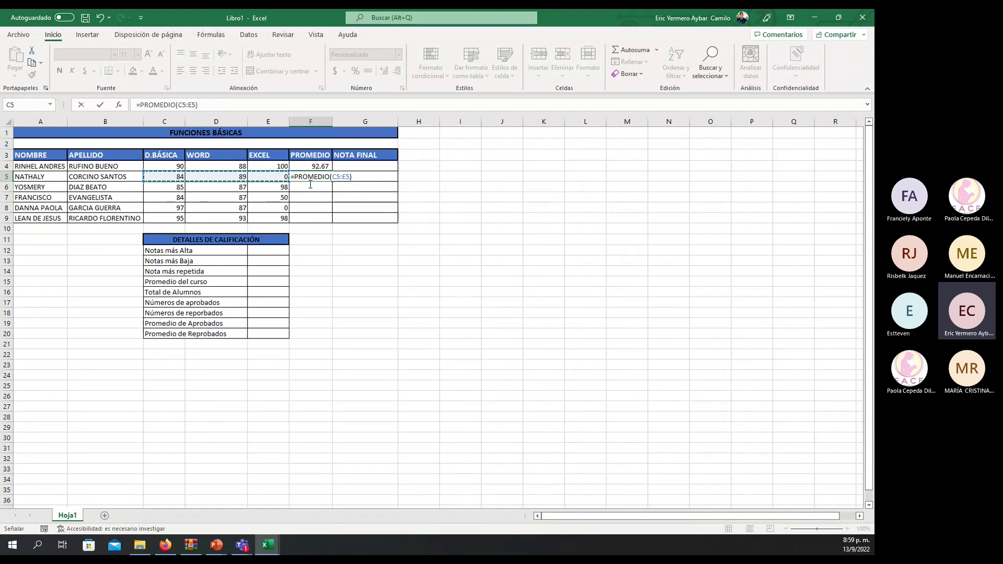
pyautogui.press('Return')
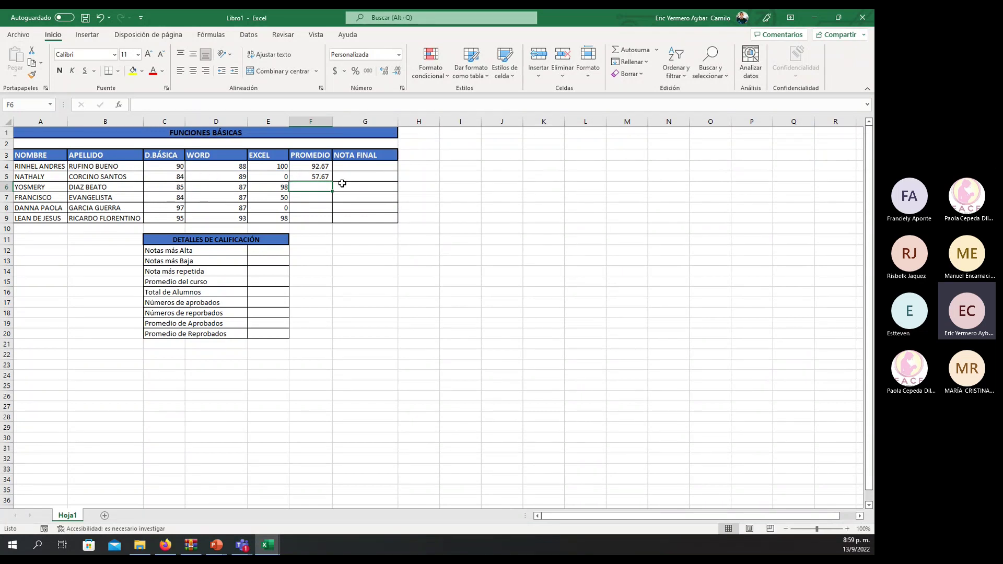
pyautogui.click(318, 178)
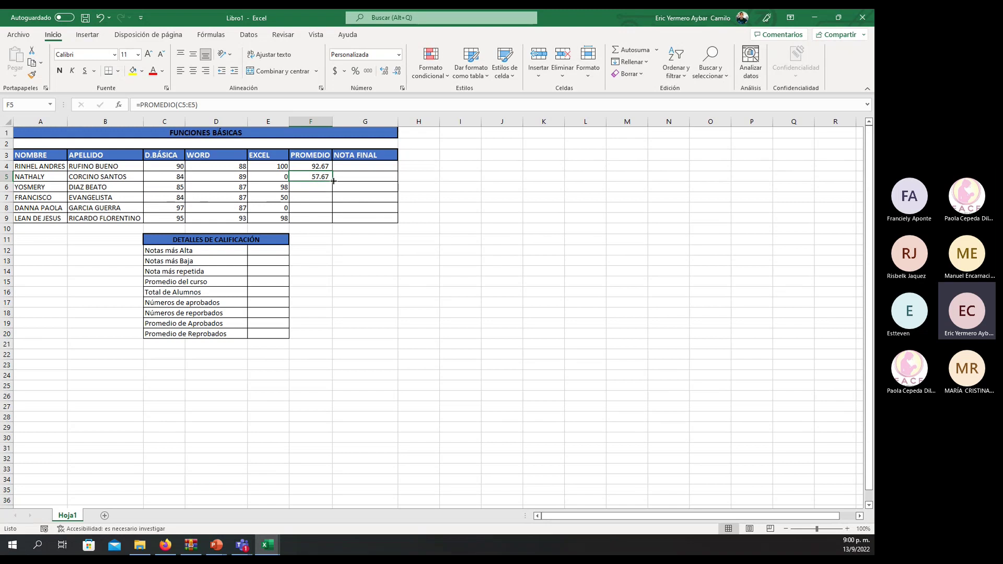
pyautogui.moveTo(333, 181); pyautogui.dragTo(328, 224)
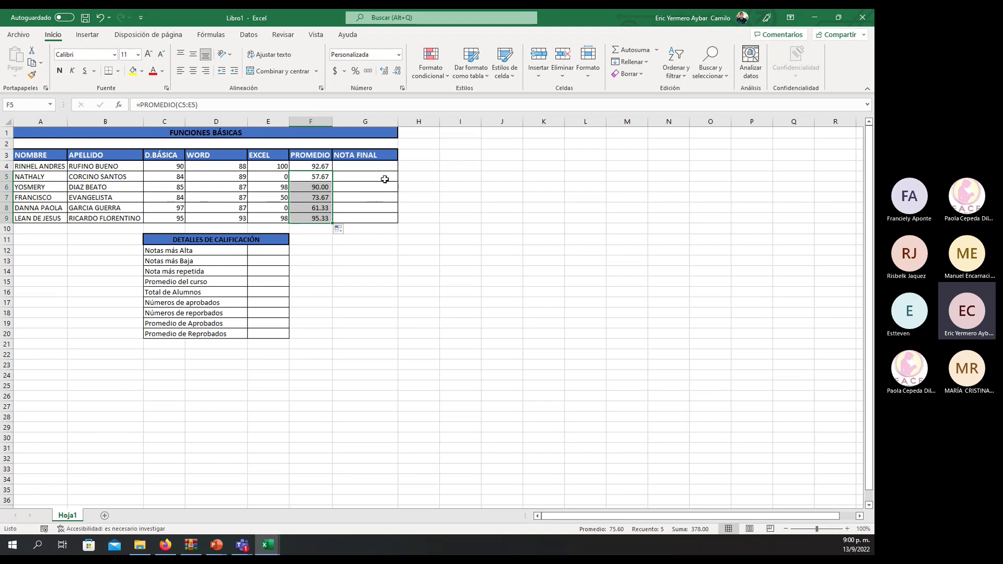
# Enter =SI(F4>=60;"Aprobó";"Reprobó") in the first student's NOTA FINAL cell G4.
pyautogui.click(351, 168)
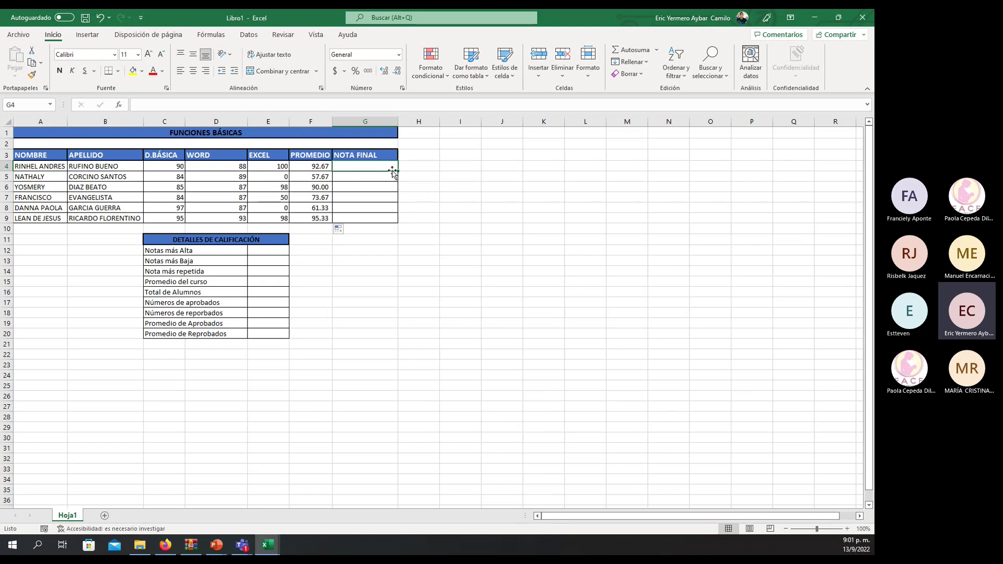
pyautogui.write('=')
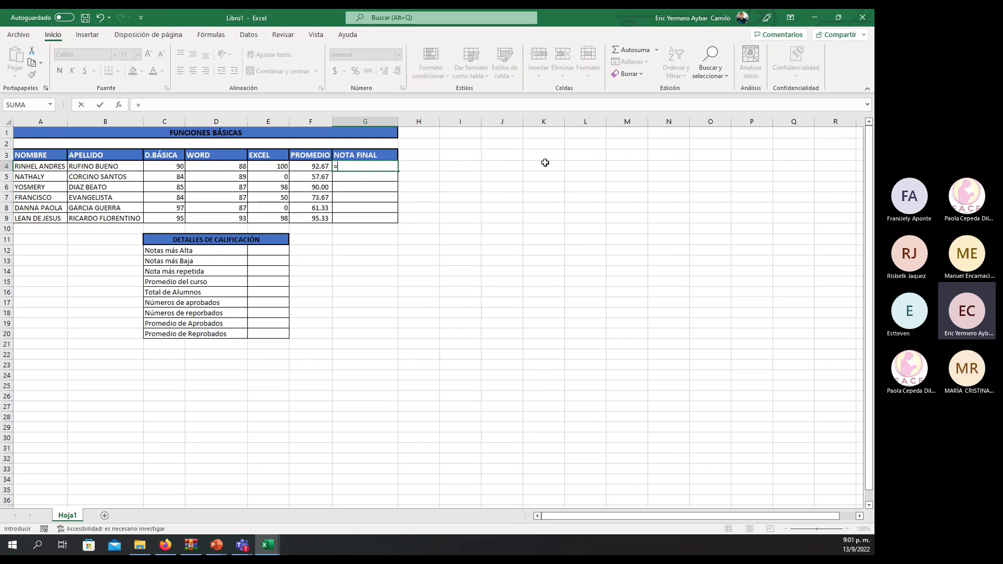
pyautogui.write('si')
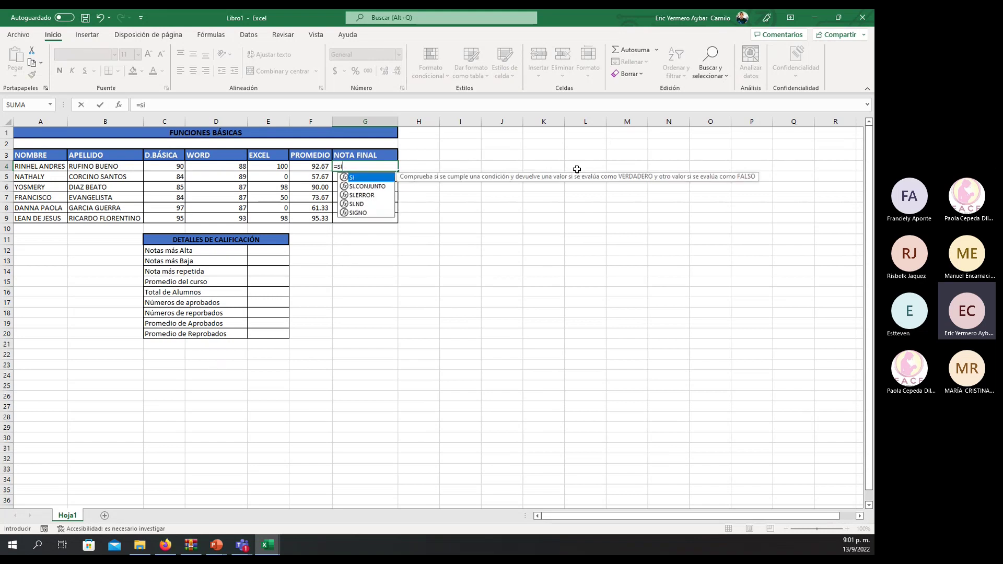
pyautogui.doubleClick(353, 179)
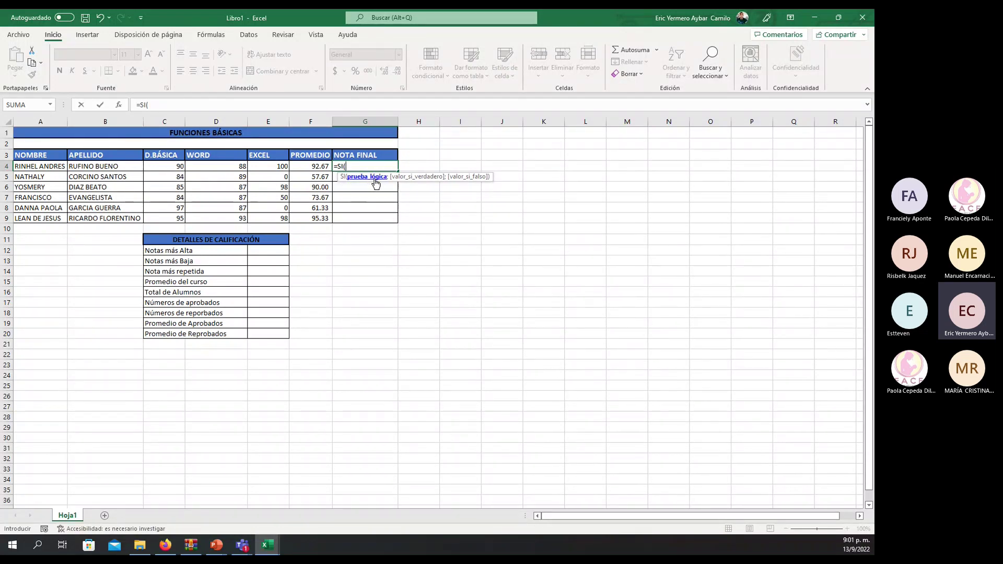
pyautogui.click(316, 165)
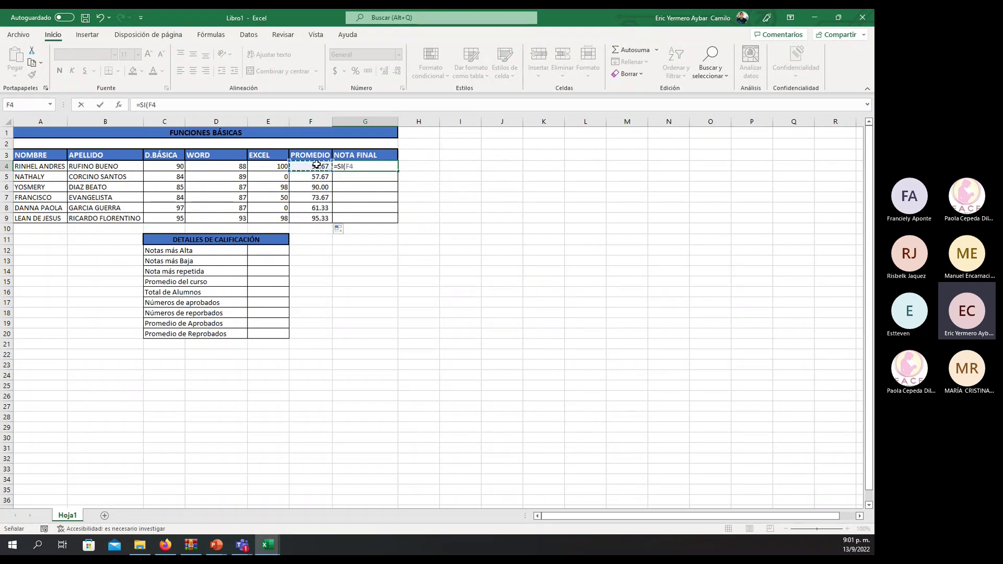
pyautogui.write('>')
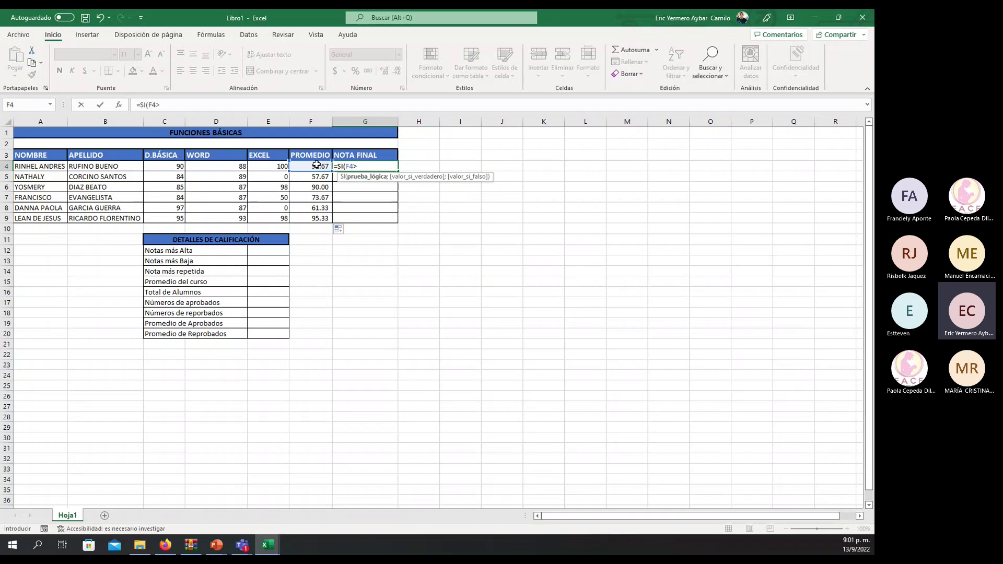
pyautogui.write('=60;"Aprob')
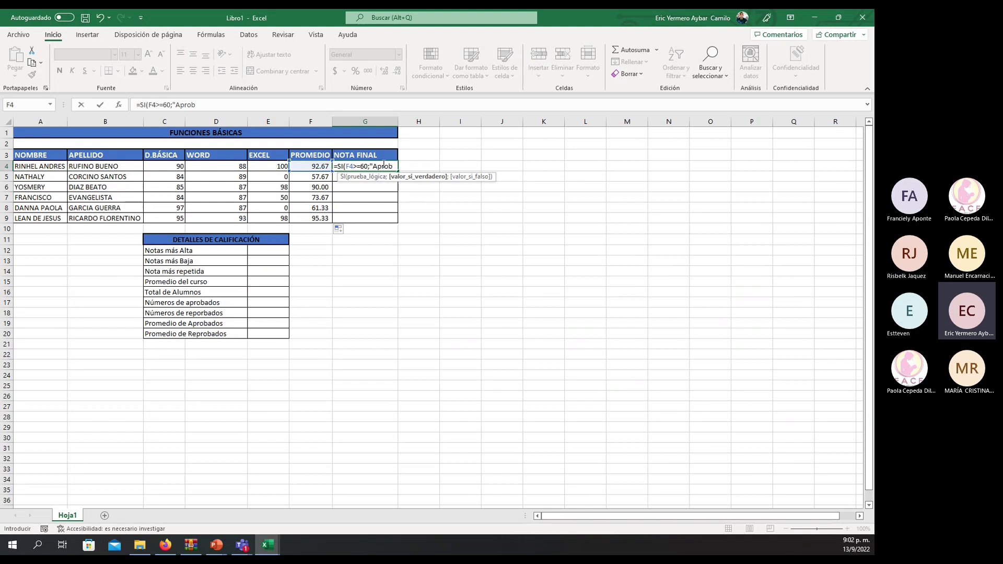
pyautogui.write('ó";')
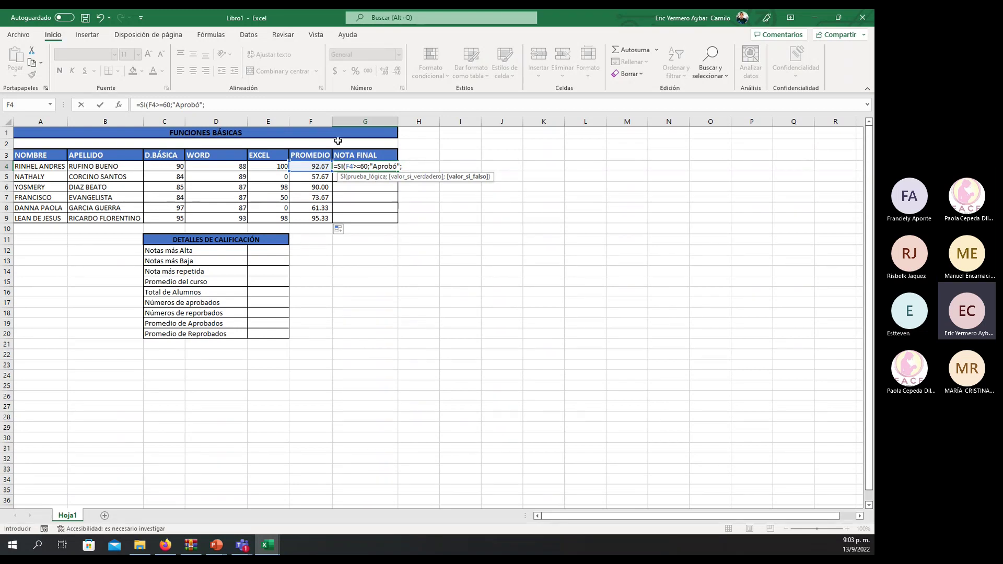
pyautogui.write('"Reprobó')
pyautogui.write('")')
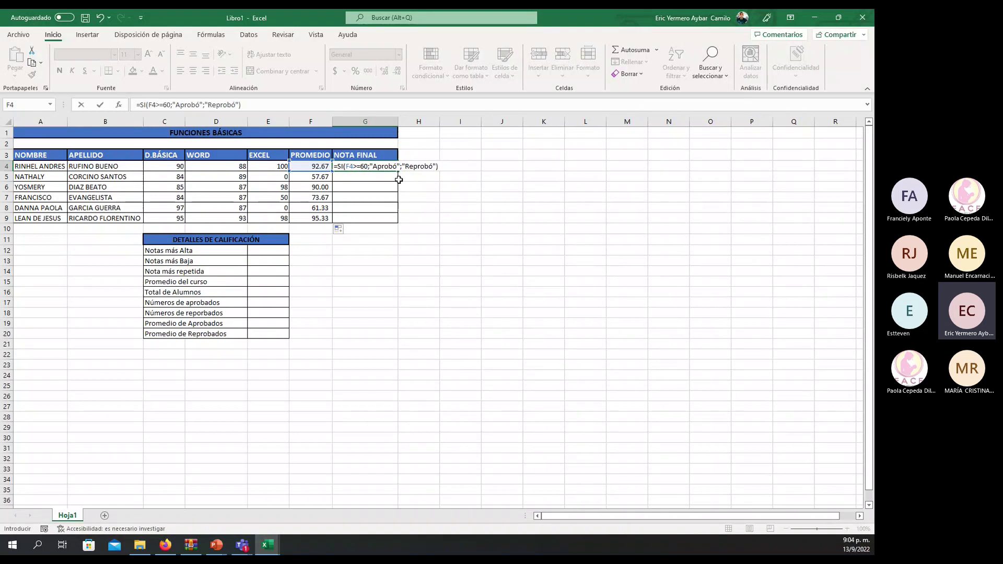
pyautogui.press('Return')
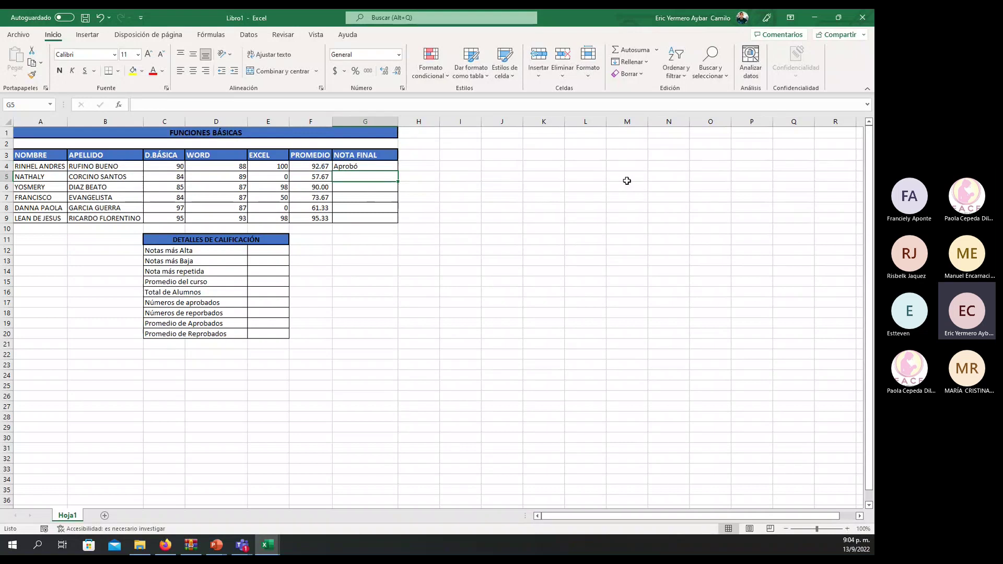
# Enter =SI(F5>=60;"Califica";"NC") in G5 and fill the formula across the NOTA FINAL cells G4:G9.
pyautogui.write('=')
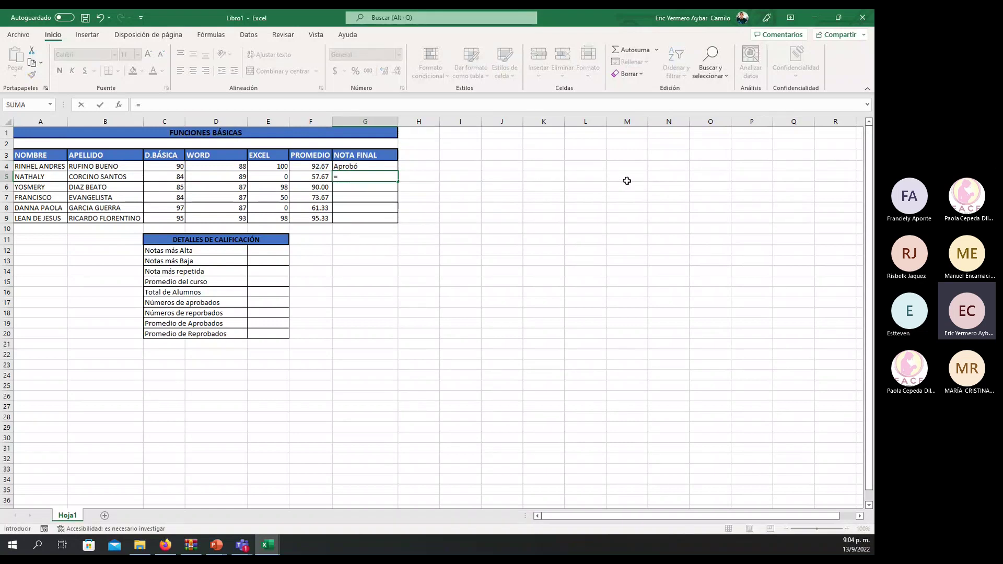
pyautogui.write('si')
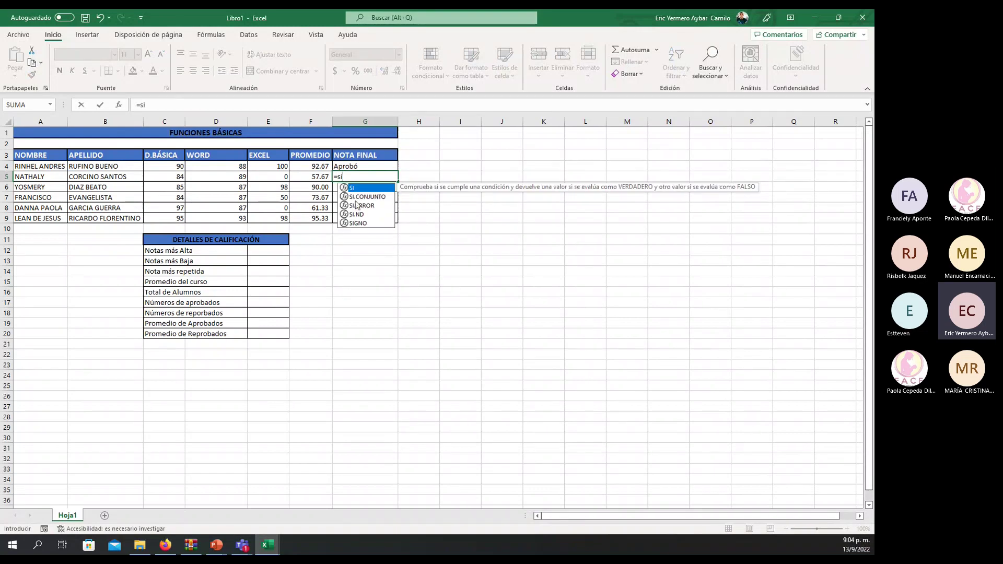
pyautogui.doubleClick(359, 189)
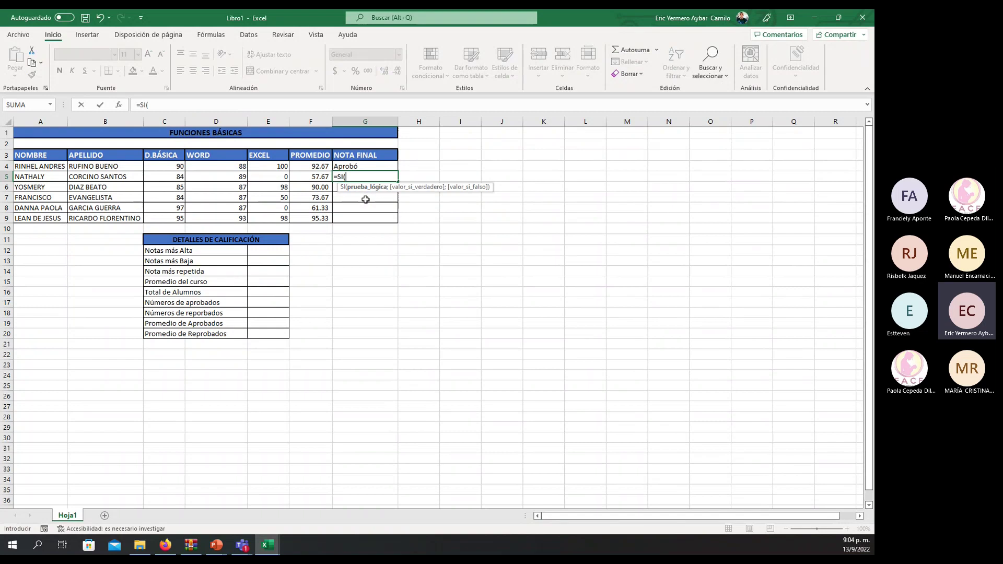
pyautogui.click(315, 176)
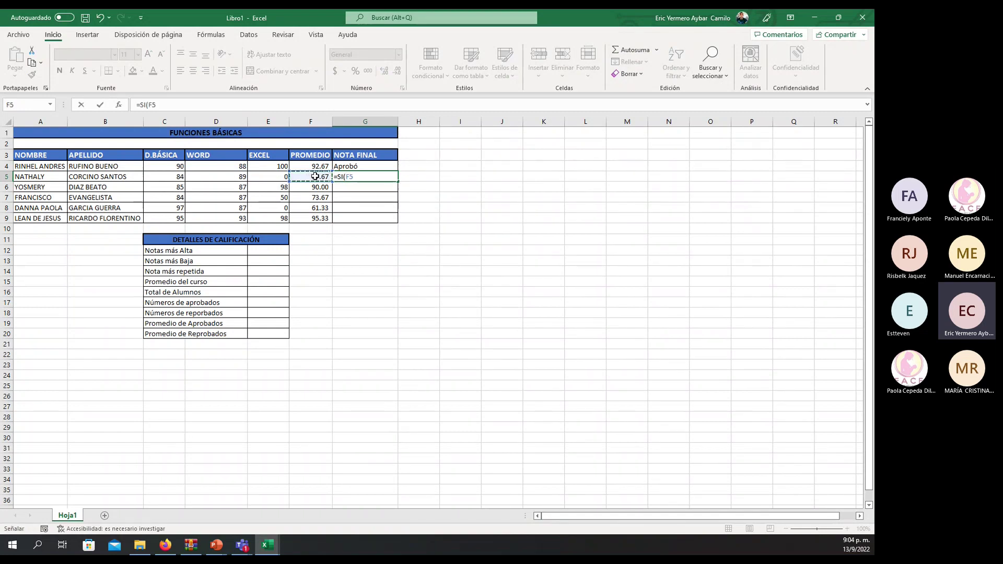
pyautogui.write('>=')
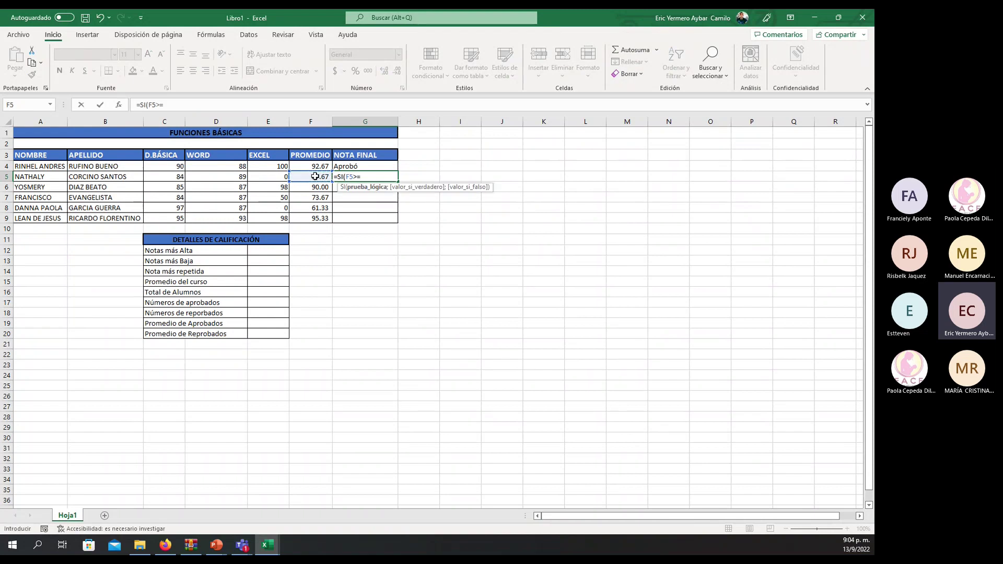
pyautogui.write('60;')
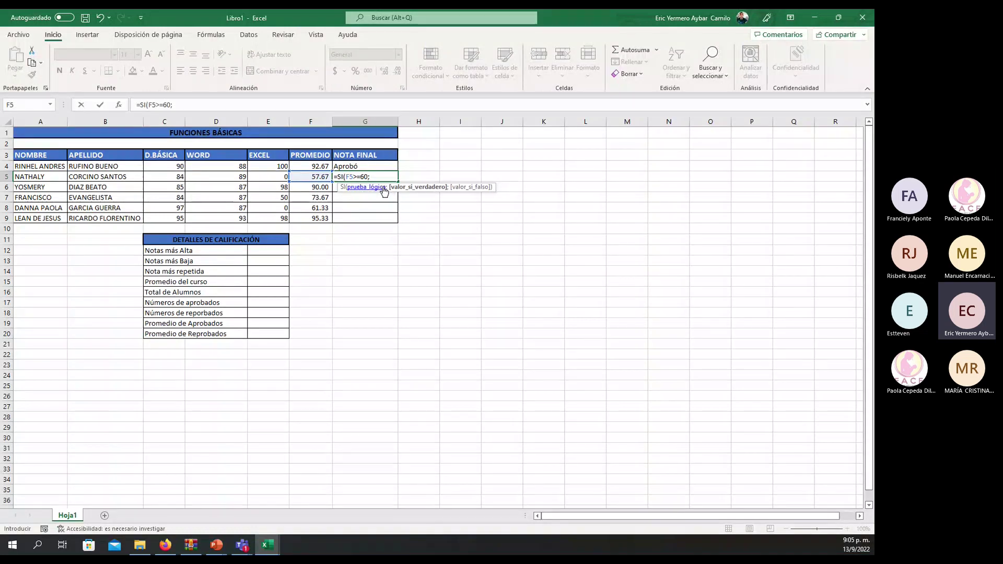
pyautogui.write('"Califica";')
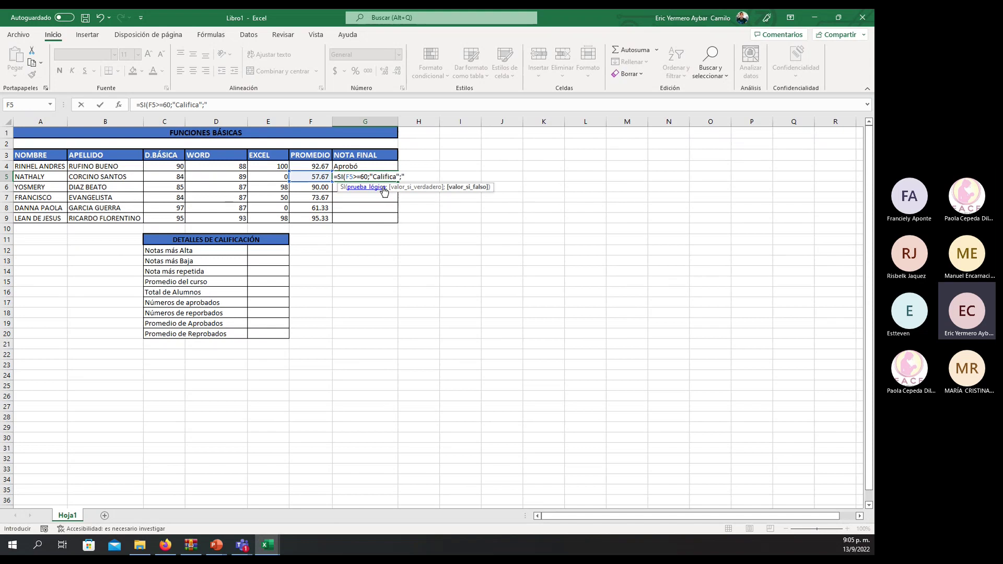
pyautogui.write('NC")')
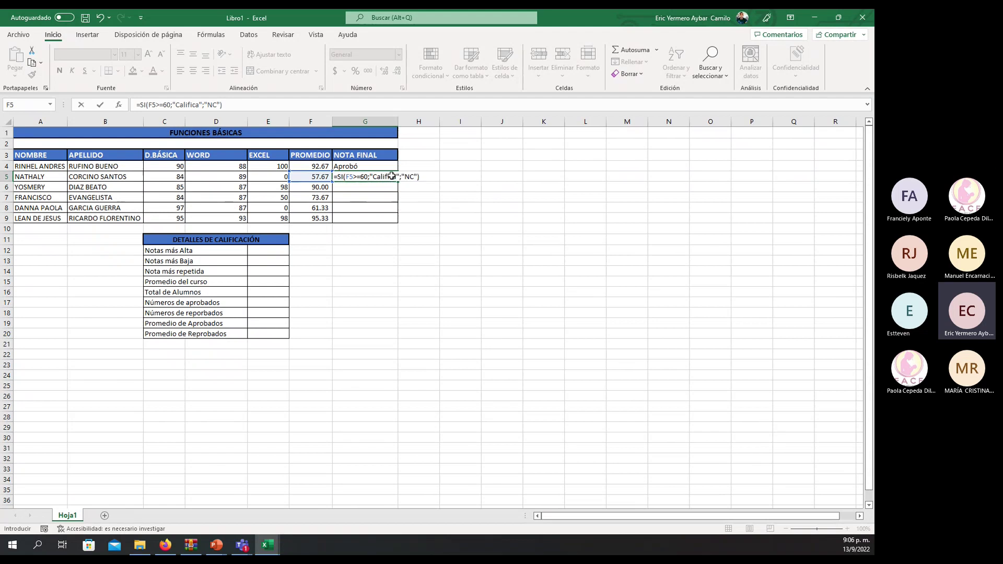
pyautogui.press('Return')
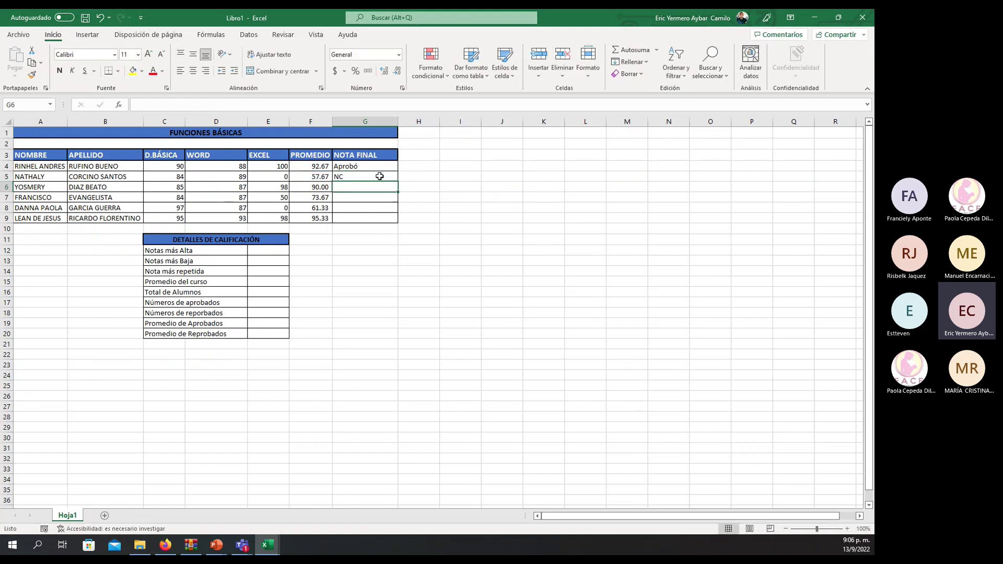
pyautogui.click(379, 176)
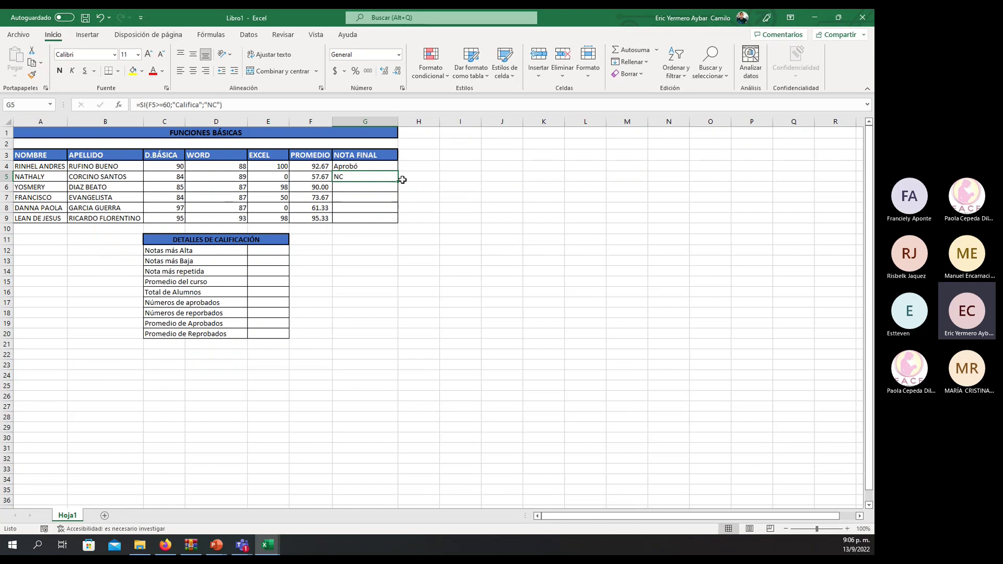
pyautogui.moveTo(398, 181); pyautogui.dragTo(393, 223)
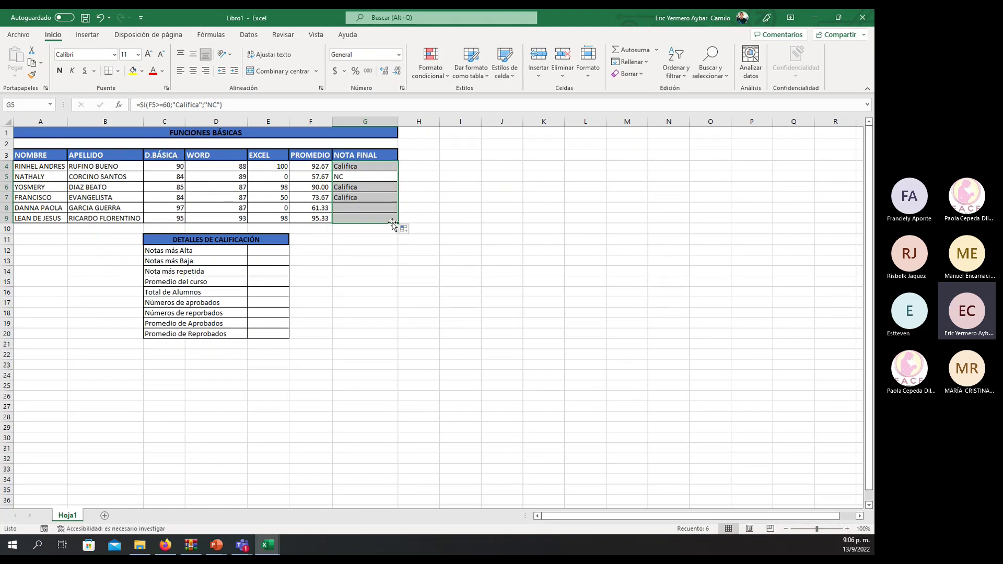
# Change the WORD grade of the student in row 8 (D8) to 80.
pyautogui.click(314, 211)
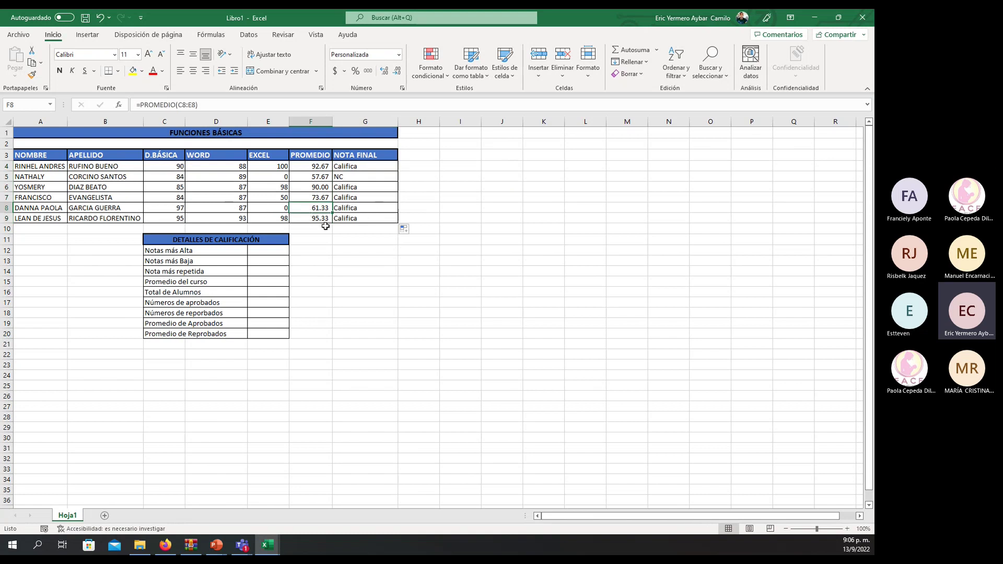
pyautogui.click(232, 208)
pyautogui.write('80')
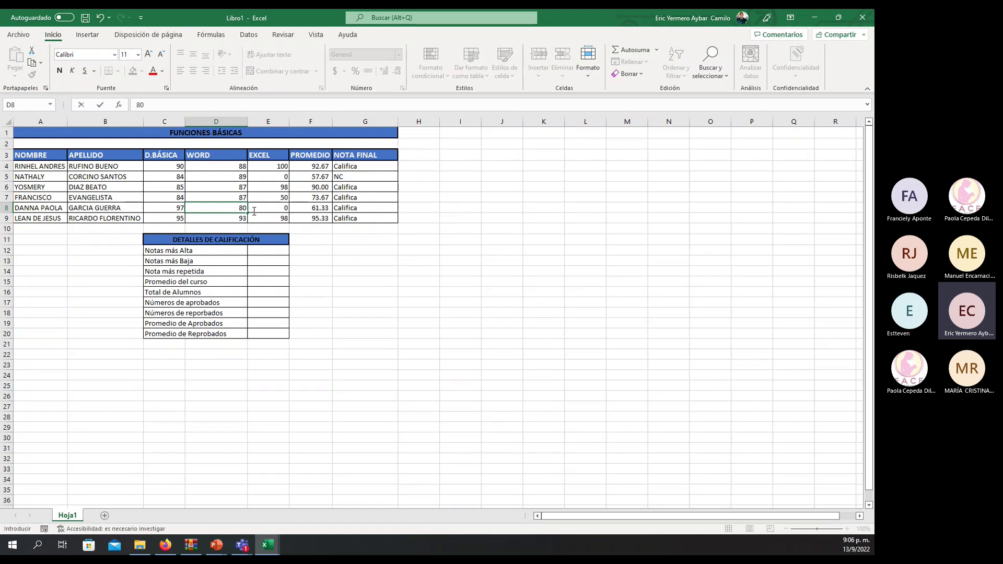
pyautogui.press('Return')
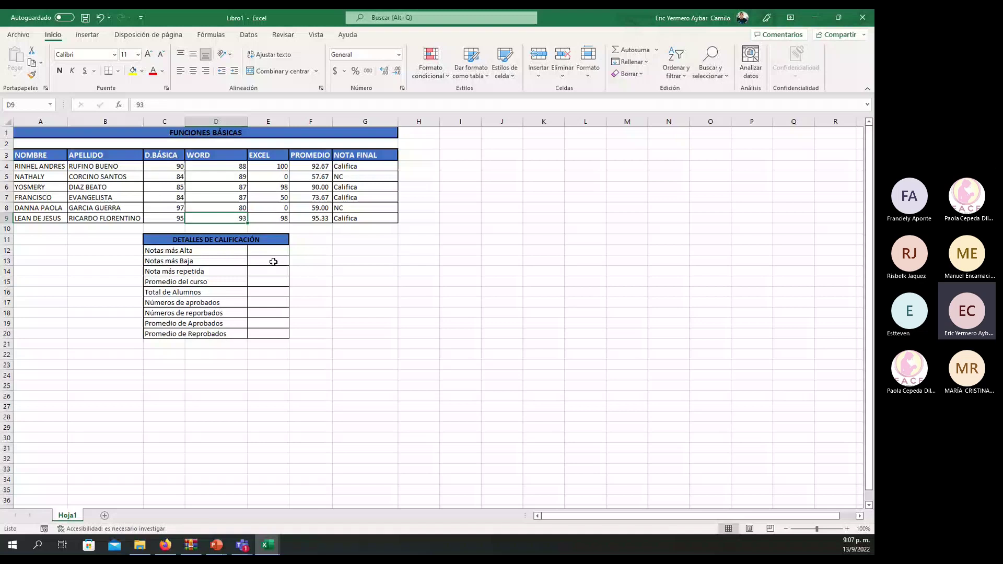
# Clear all the formulas from the NOTA FINAL cells G4:G9.
pyautogui.click(362, 166)
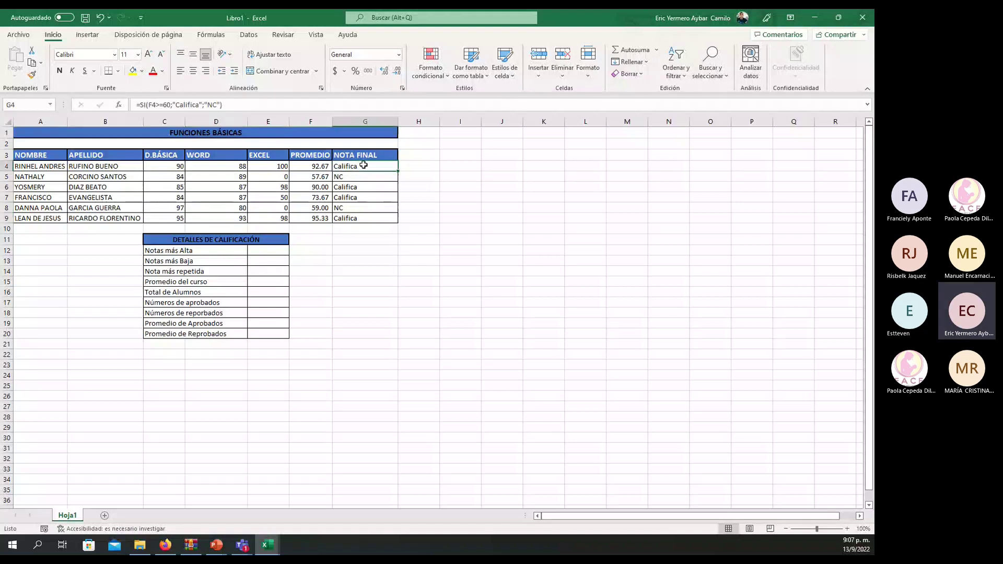
pyautogui.hotkey('ctrl', 'shift', 'Down')
pyautogui.press('Delete')
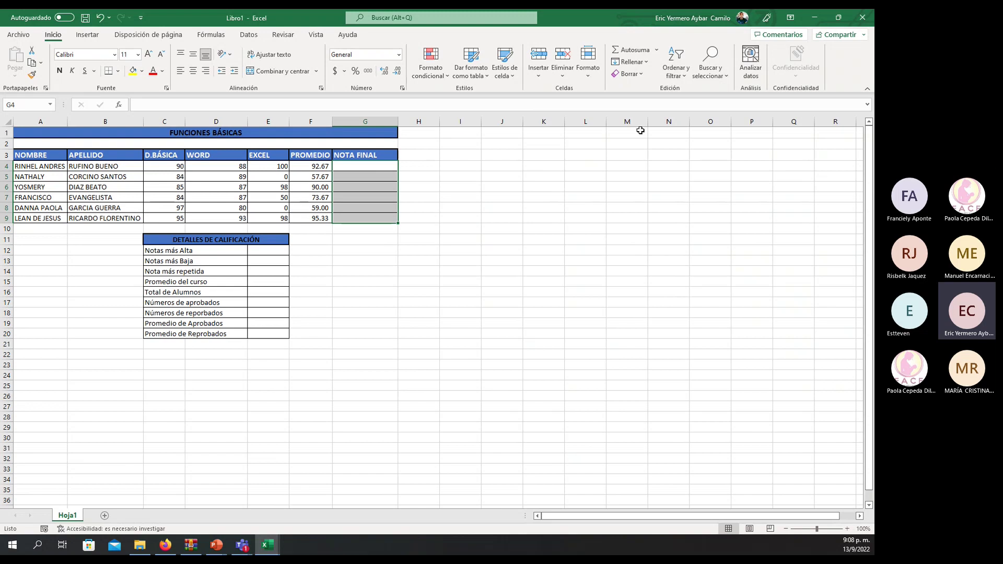
# Enter =SI(F4>=60;"Aprobado";"Reprobado") in the first student's NOTA FINAL cell G4.
pyautogui.click(346, 164)
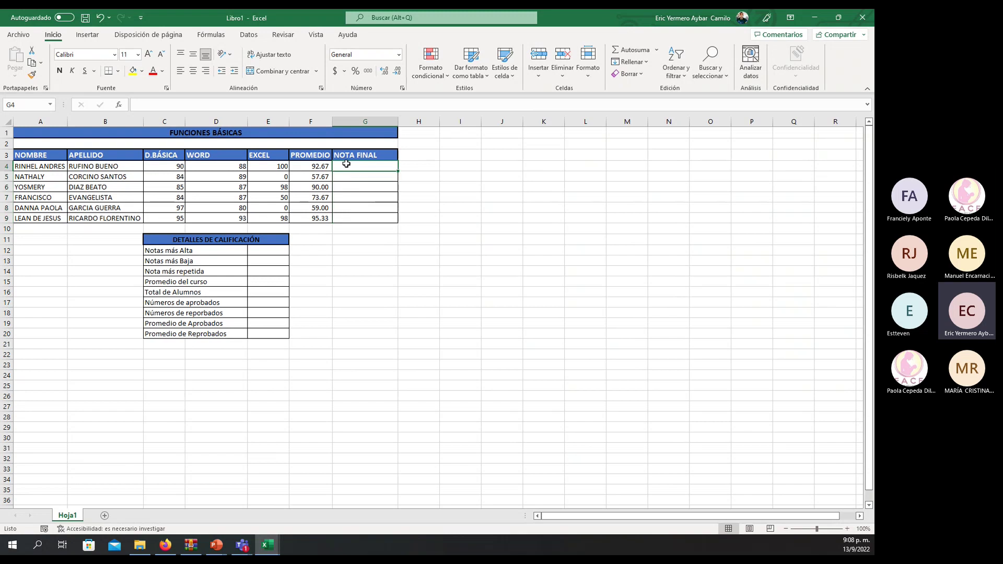
pyautogui.write('=')
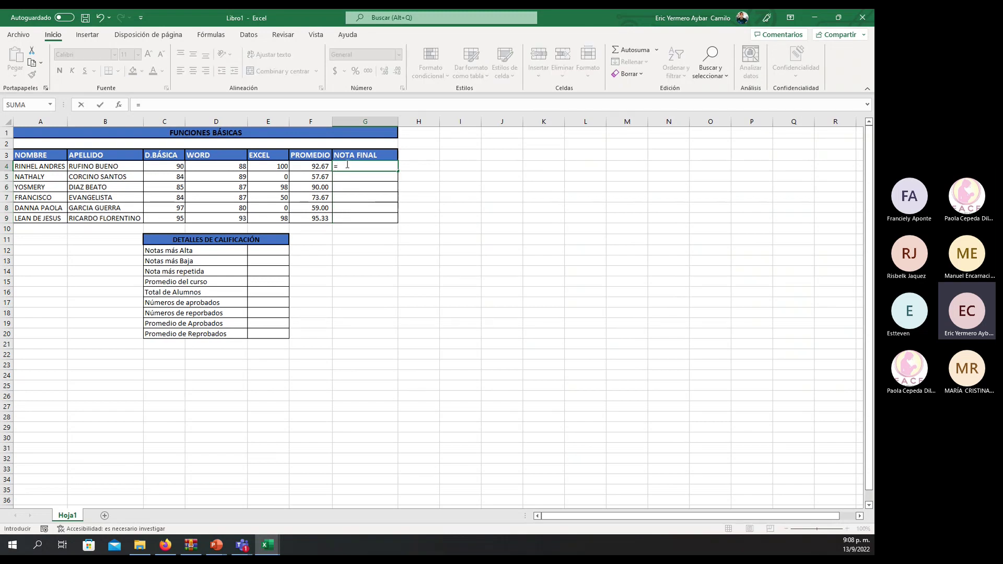
pyautogui.write('si')
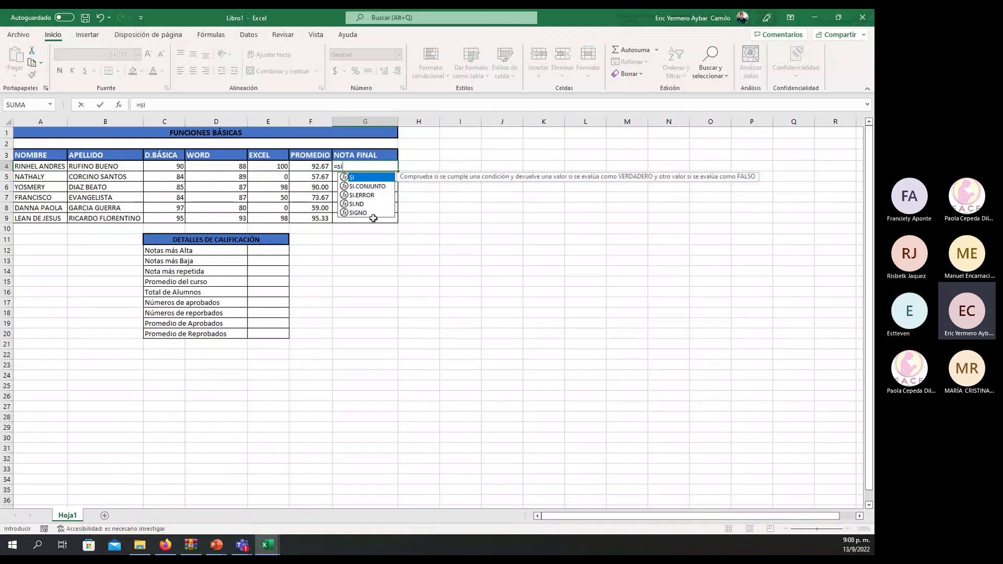
pyautogui.doubleClick(359, 178)
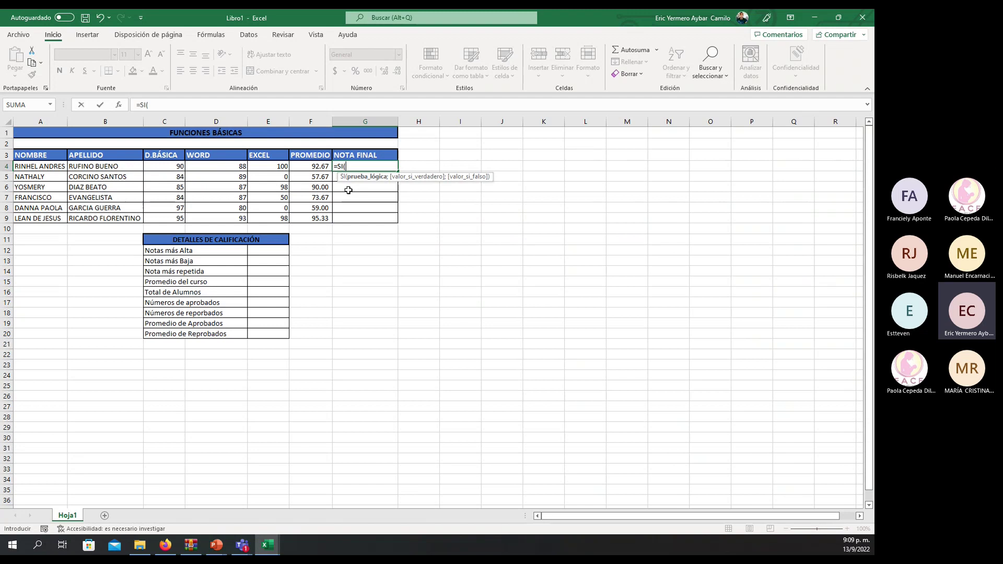
pyautogui.click(313, 165)
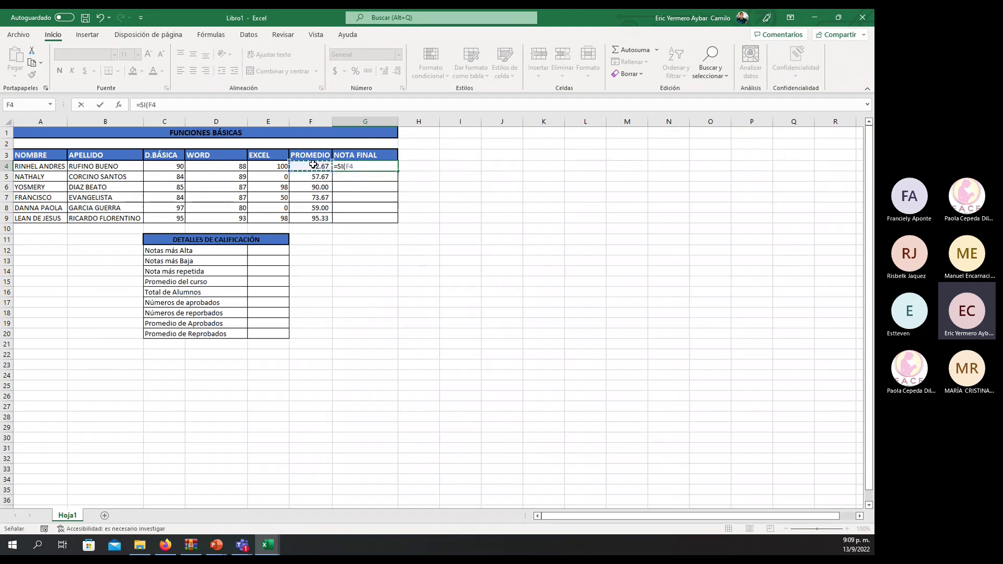
pyautogui.write('>')
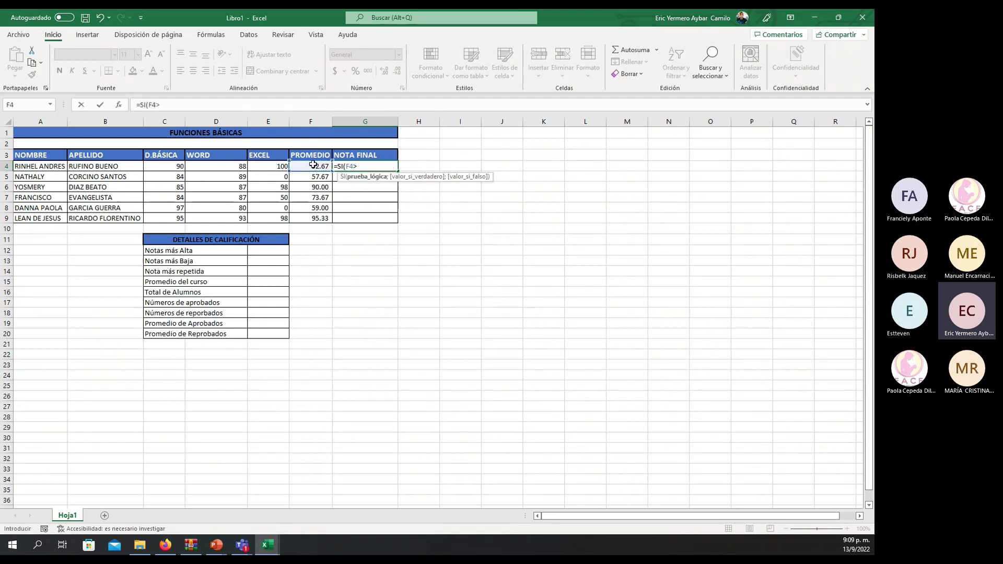
pyautogui.write('=')
pyautogui.write('60;"P')
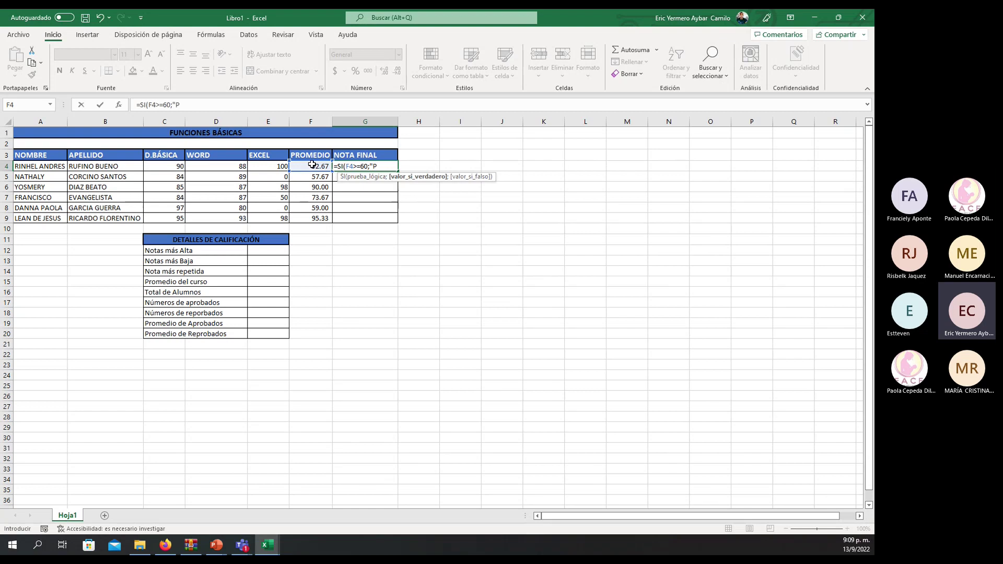
pyautogui.press('BackSpace')
pyautogui.write('Aprob')
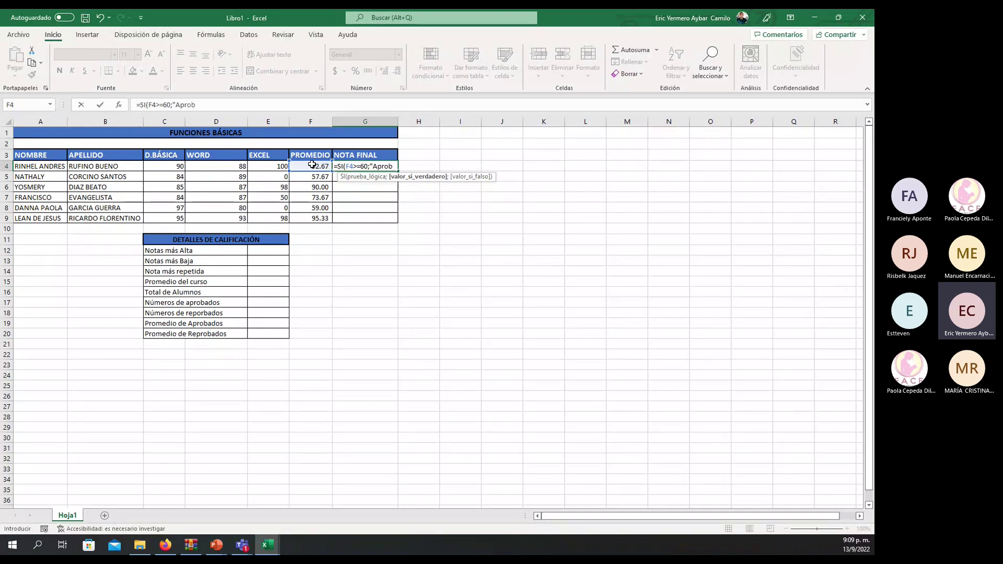
pyautogui.write('ado"')
pyautogui.write(';')
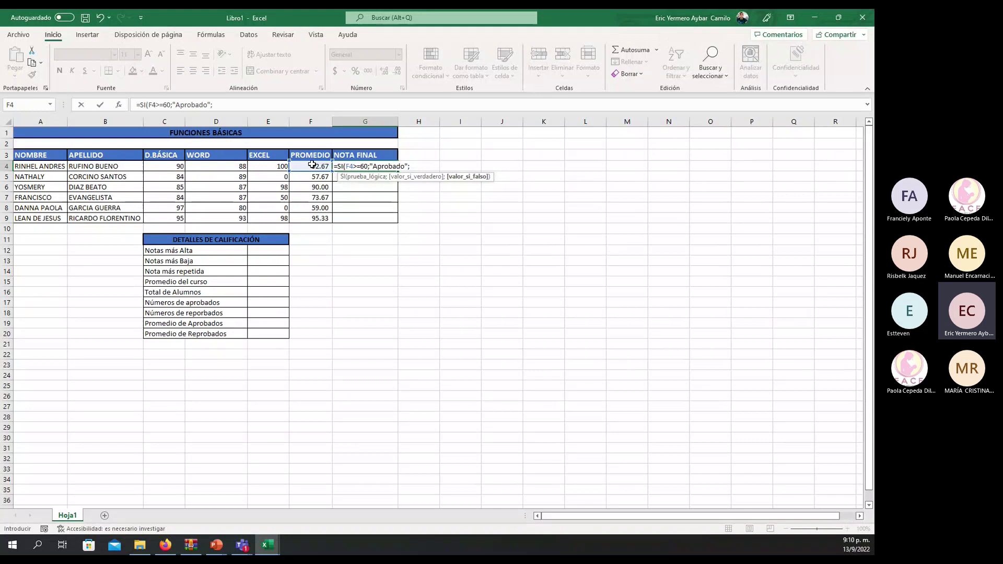
pyautogui.write('"Reprobado")')
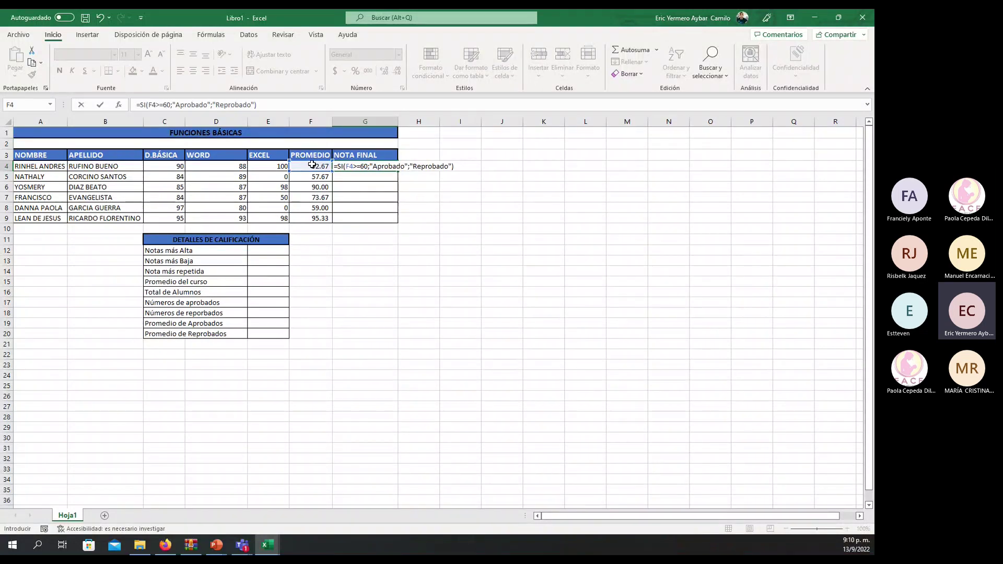
pyautogui.press('Return')
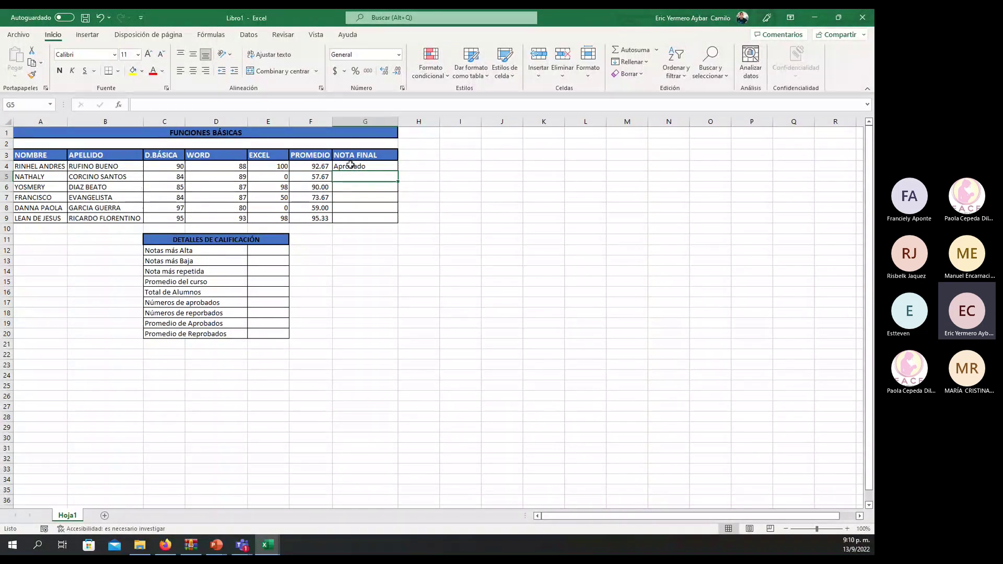
# Display the first student's PROMEDIO in F4 without decimals, and restore its two decimal places.
pyautogui.click(316, 167)
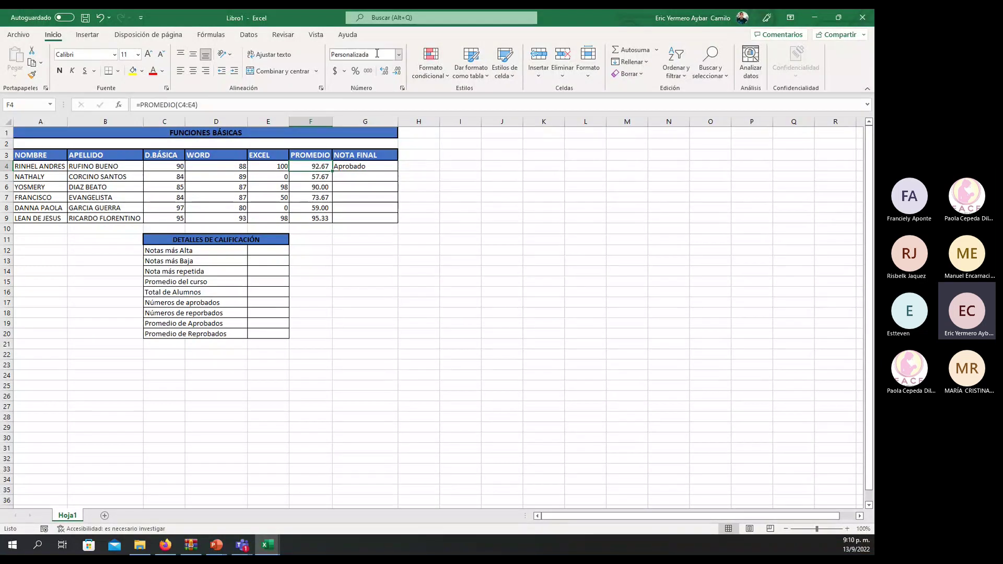
pyautogui.click(397, 73)
pyautogui.click(397, 72)
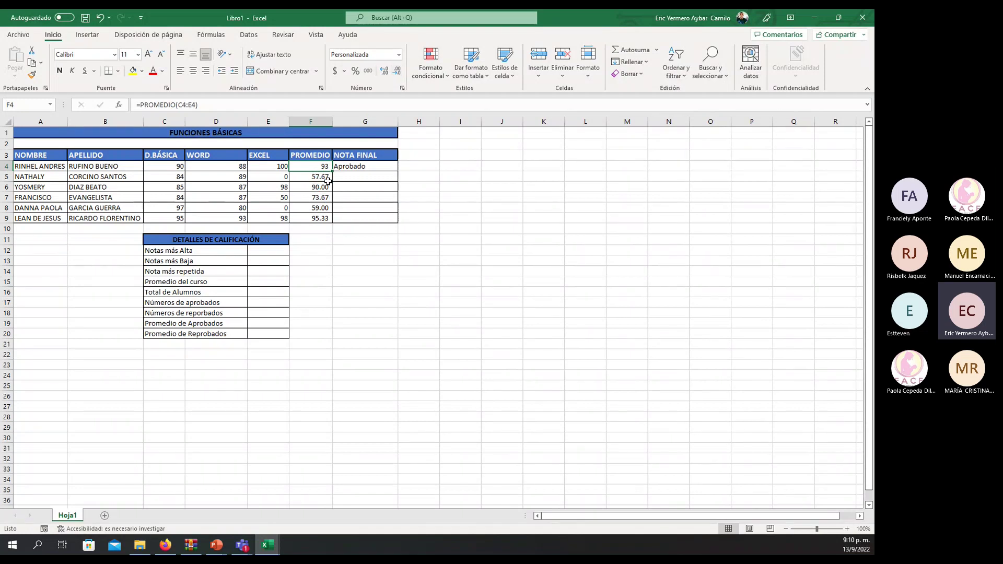
pyautogui.click(316, 177)
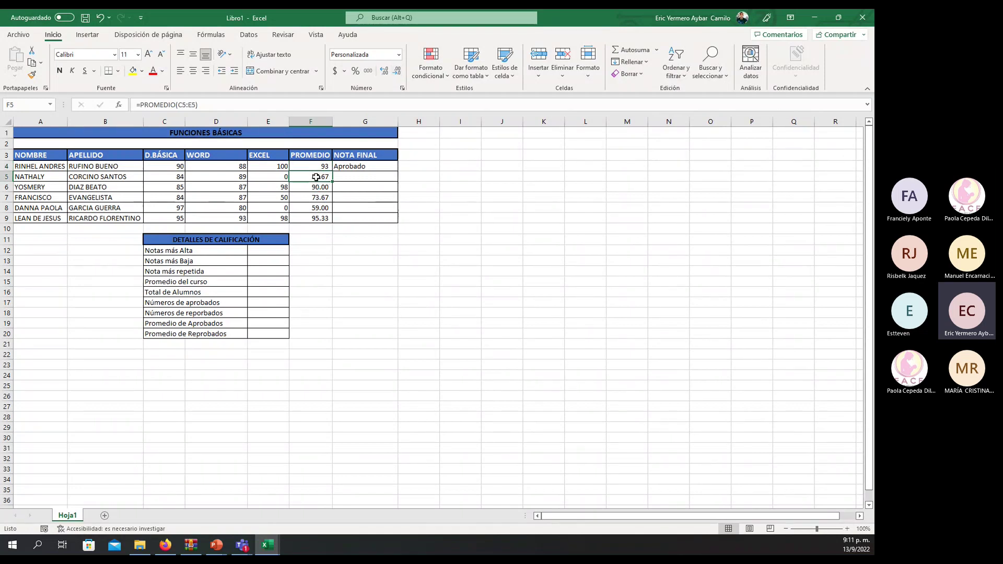
pyautogui.click(317, 166)
pyautogui.click(385, 70)
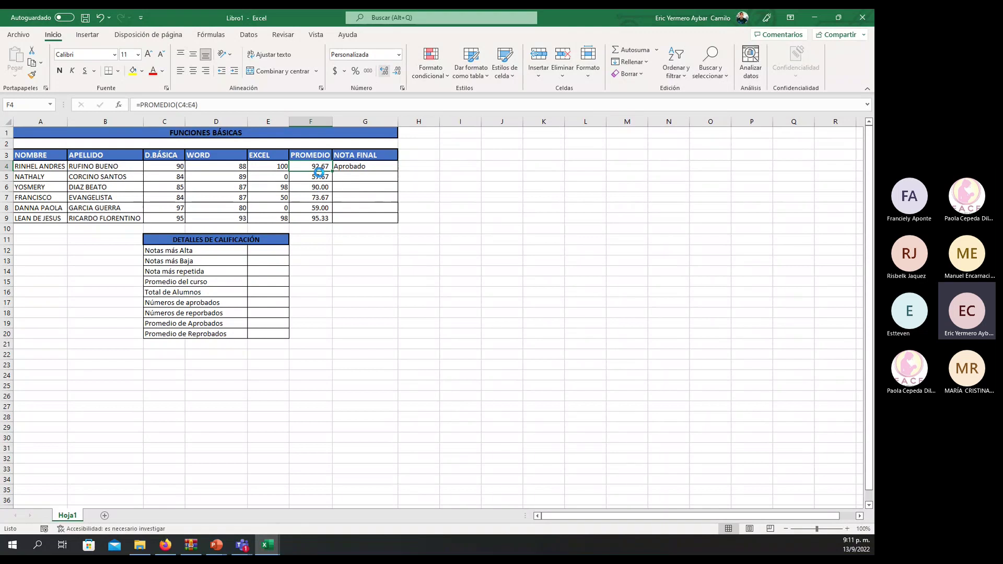
# Fill the NOTA FINAL formula from G4 down through G9 for the remaining students.
pyautogui.click(356, 176)
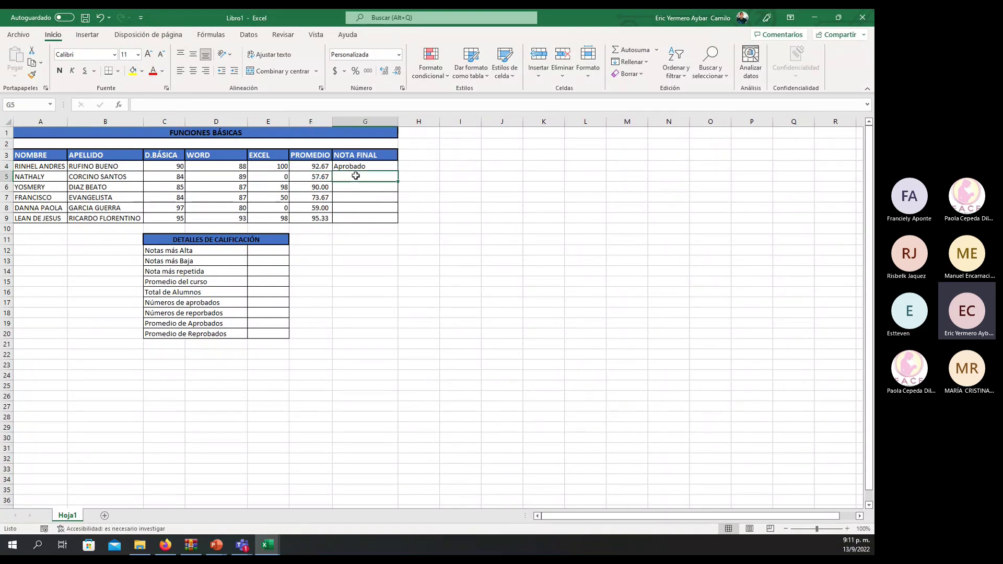
pyautogui.press('Up')
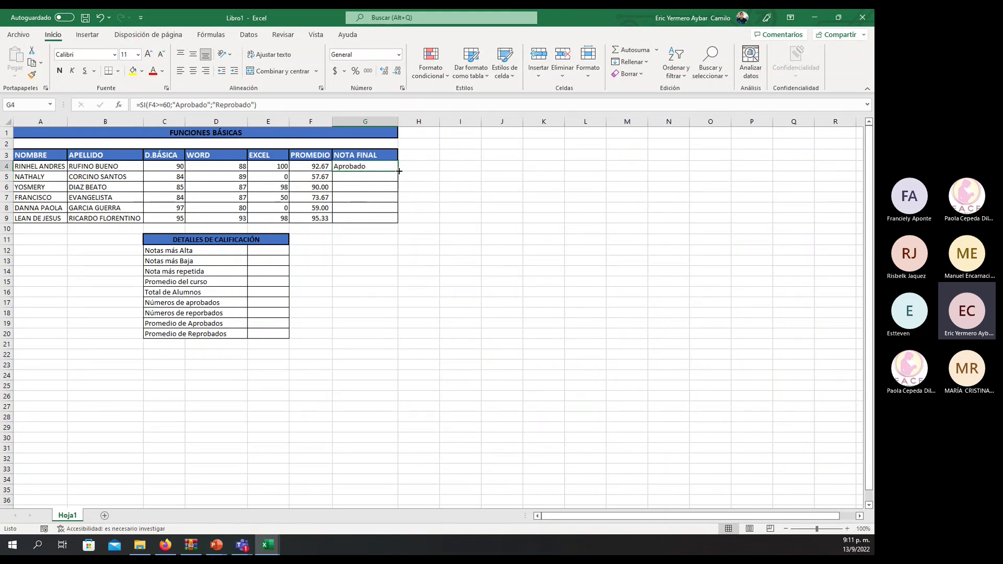
pyautogui.moveTo(399, 170); pyautogui.dragTo(405, 222)
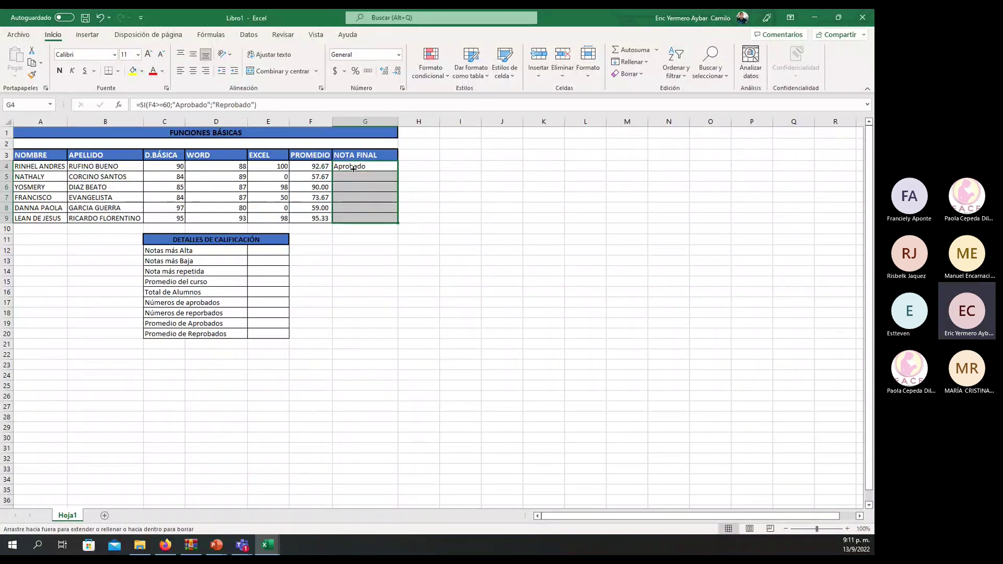
pyautogui.moveTo(353, 169); pyautogui.dragTo(352, 208)
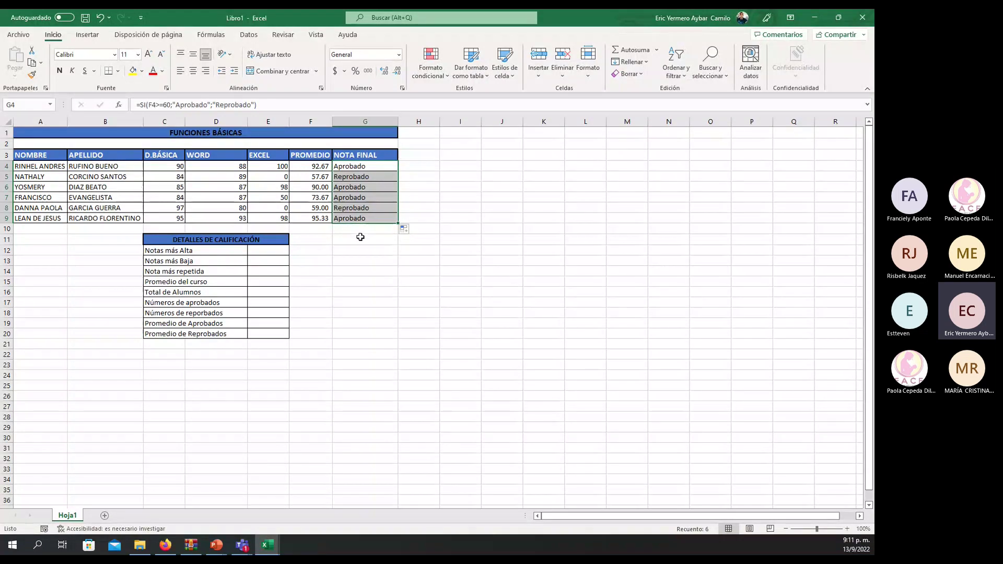
pyautogui.click(264, 251)
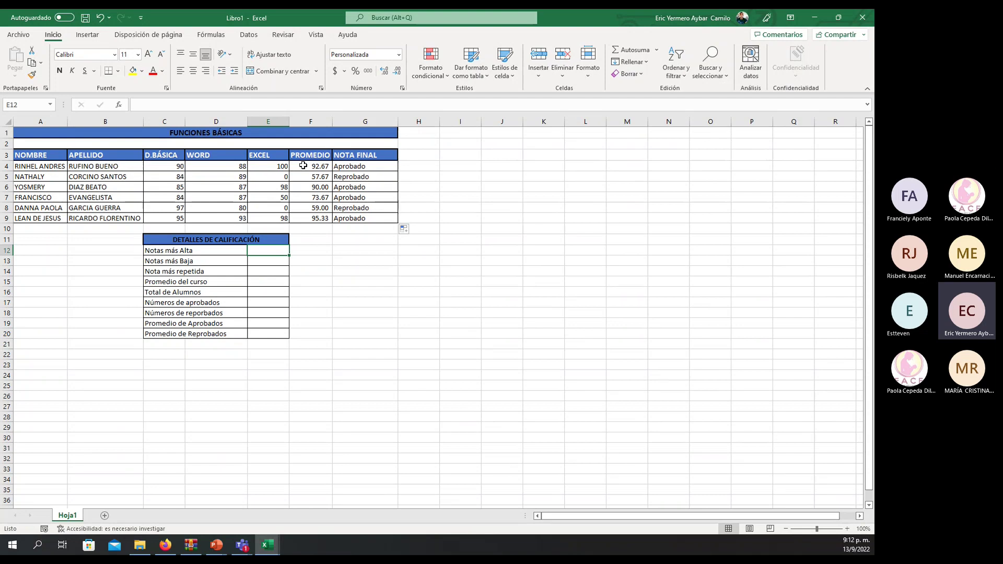
pyautogui.moveTo(303, 165); pyautogui.dragTo(310, 216)
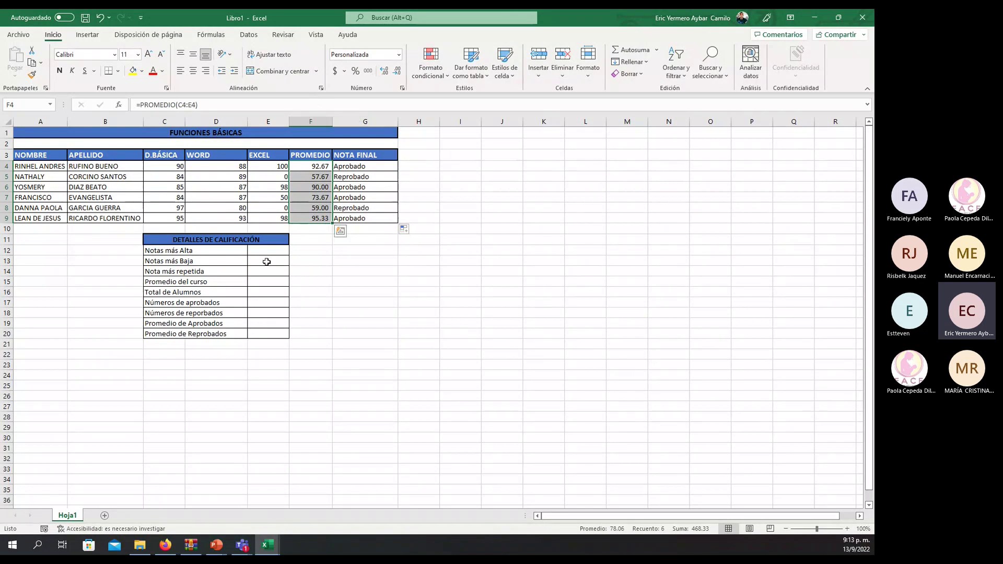
pyautogui.click(261, 251)
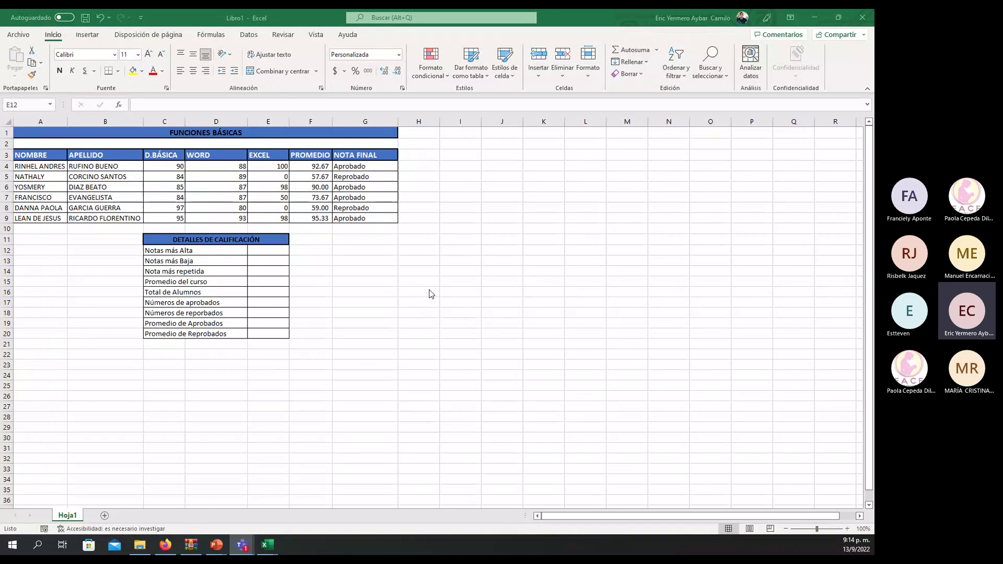
pyautogui.click(259, 250)
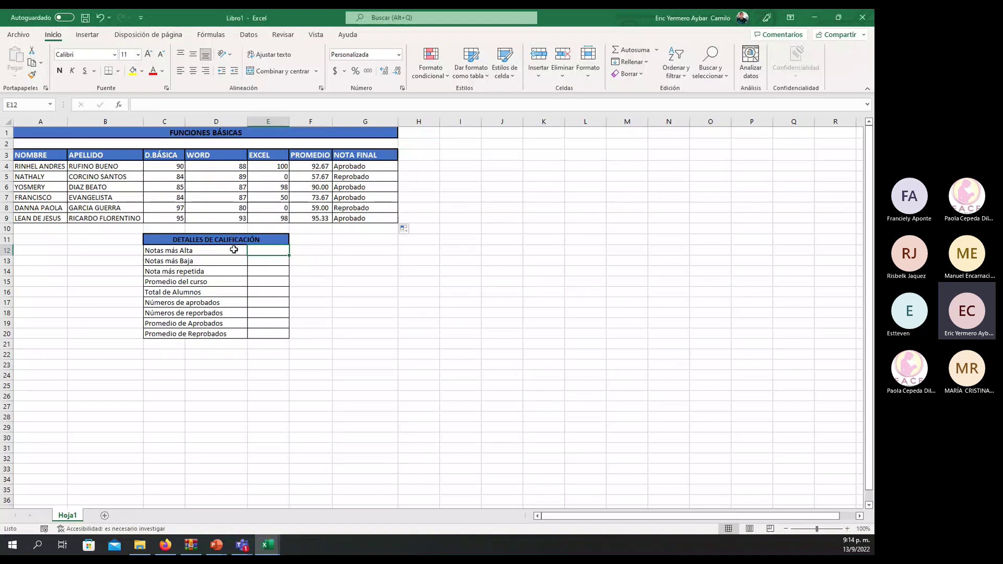
pyautogui.click(367, 170)
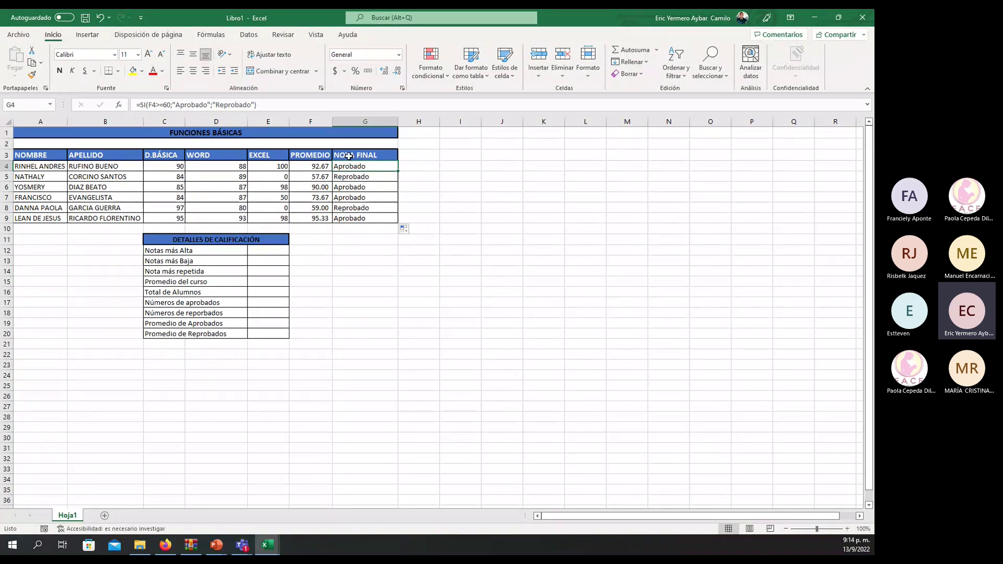
# Calculate the Notas más Alta value in E12 as the maximum of the students' PROMEDIO range F4:F9.
pyautogui.click(253, 250)
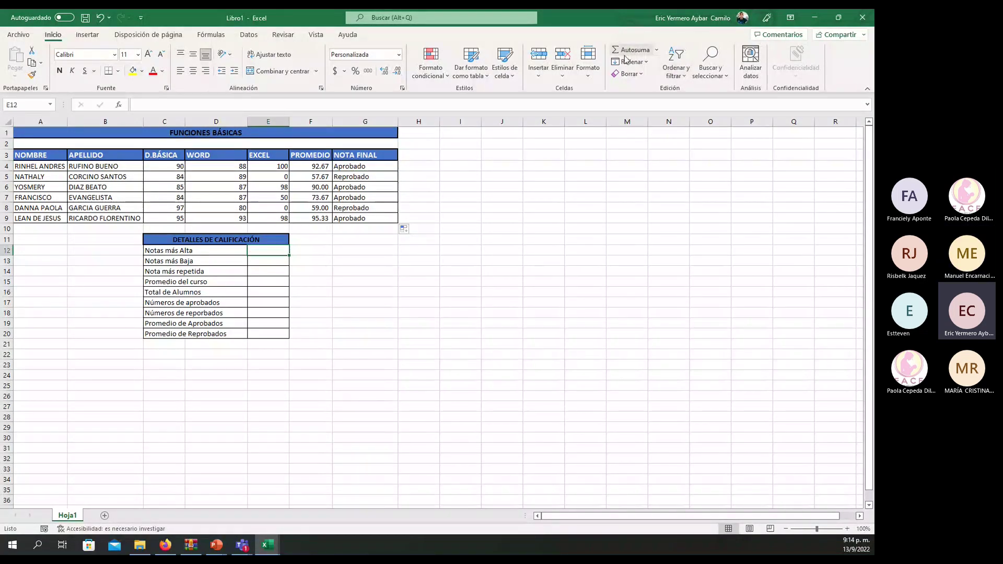
pyautogui.click(656, 50)
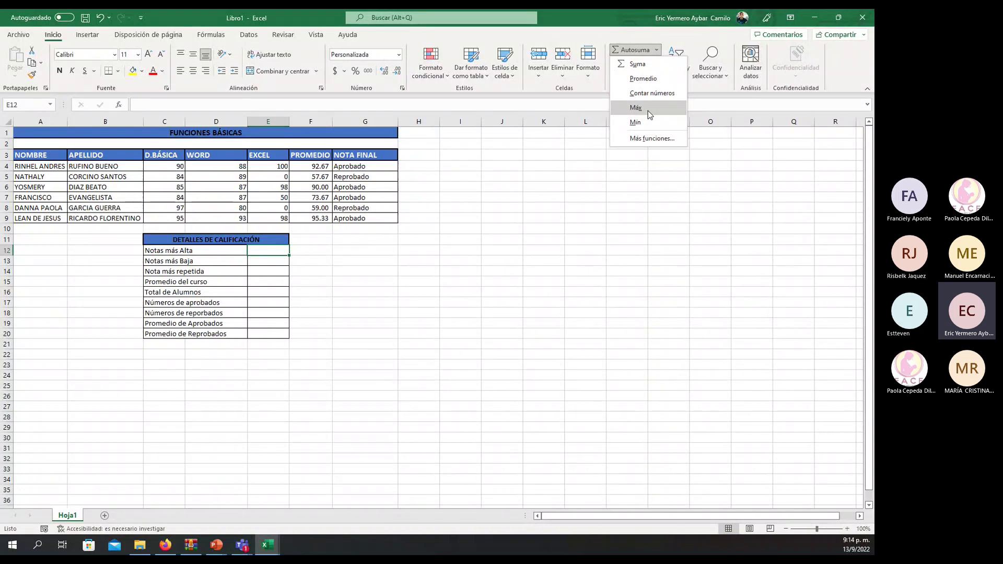
pyautogui.click(636, 108)
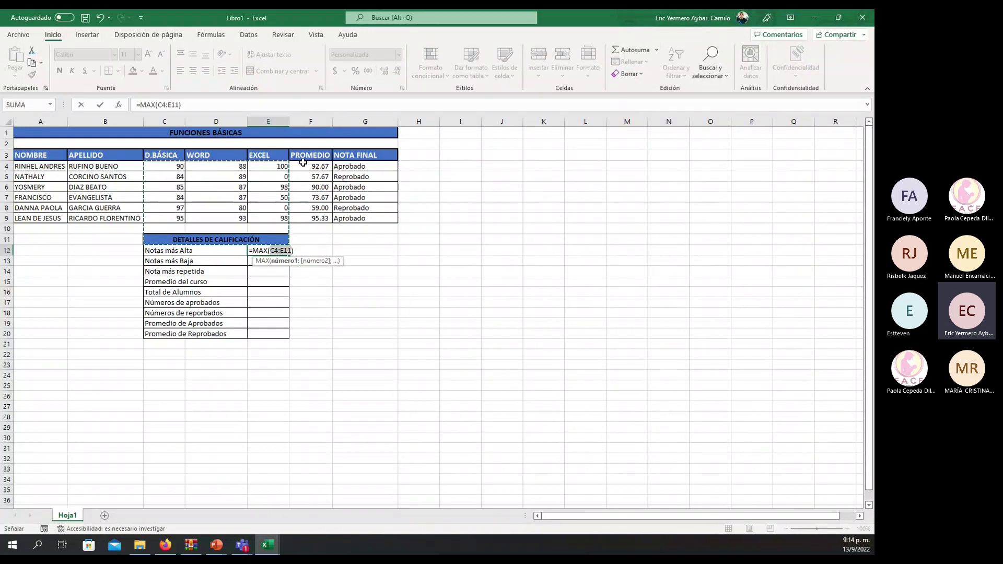
pyautogui.moveTo(303, 163); pyautogui.dragTo(319, 224)
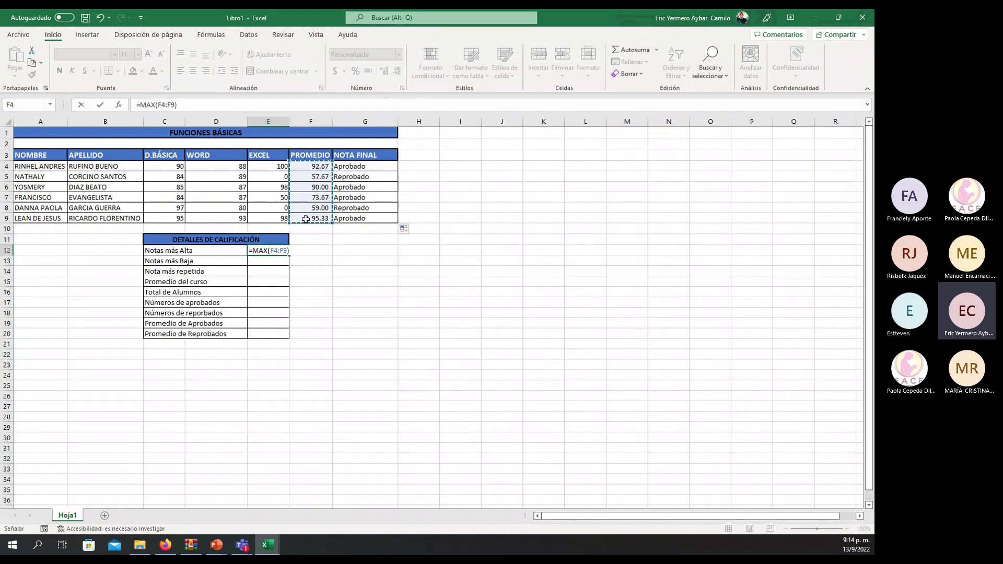
pyautogui.press('Return')
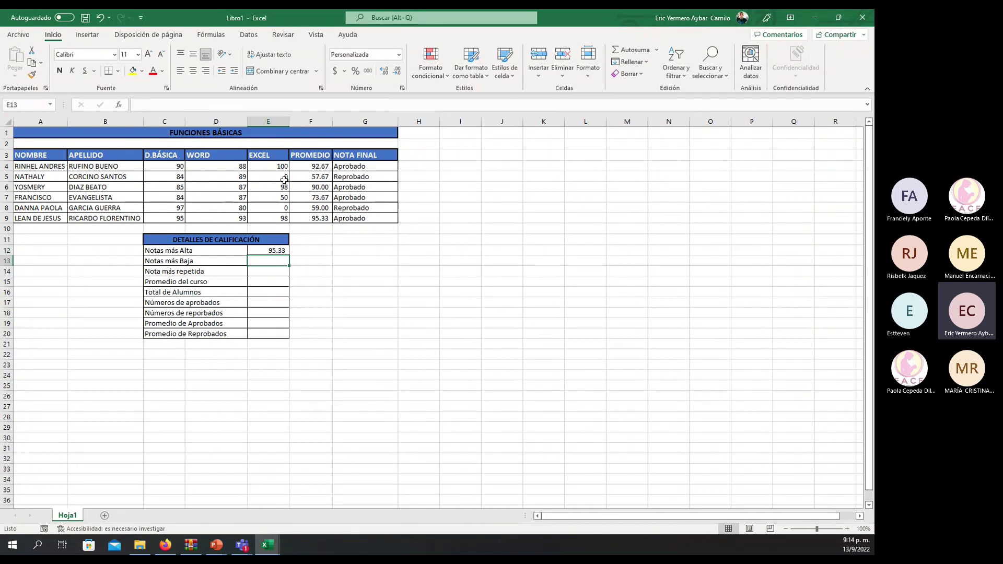
# Change the first student's WORD grade in D4 to 100.
pyautogui.click(221, 164)
pyautogui.write('10')
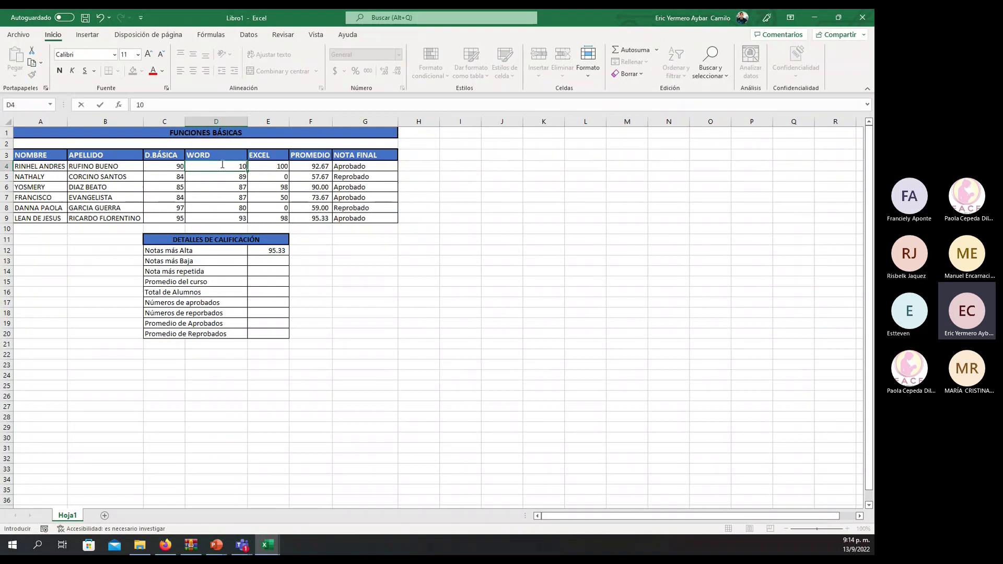
pyautogui.write('0')
pyautogui.press('Return')
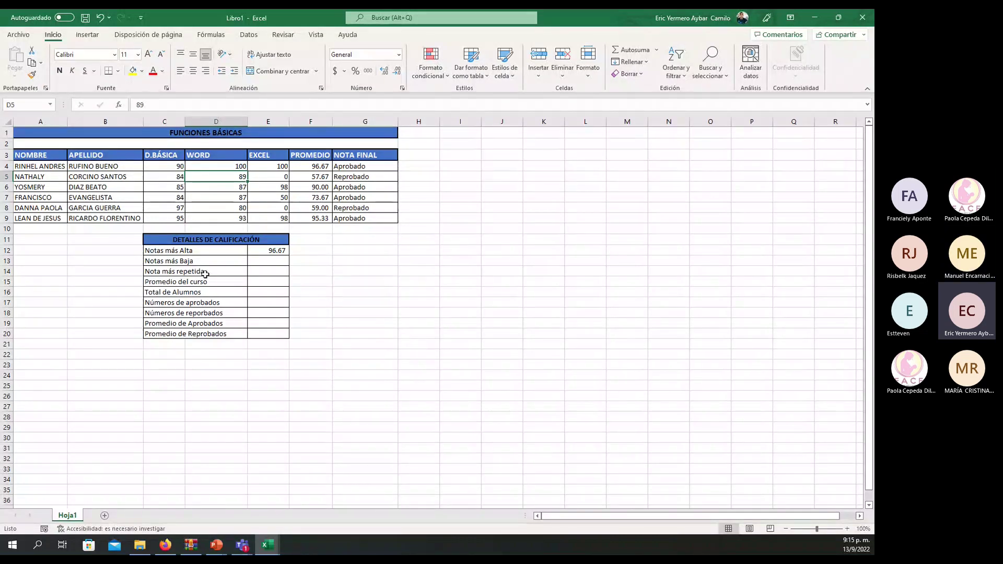
# Calculate the Notas más Baja value in E13 as the minimum of the PROMEDIO range F4:F9.
pyautogui.click(264, 260)
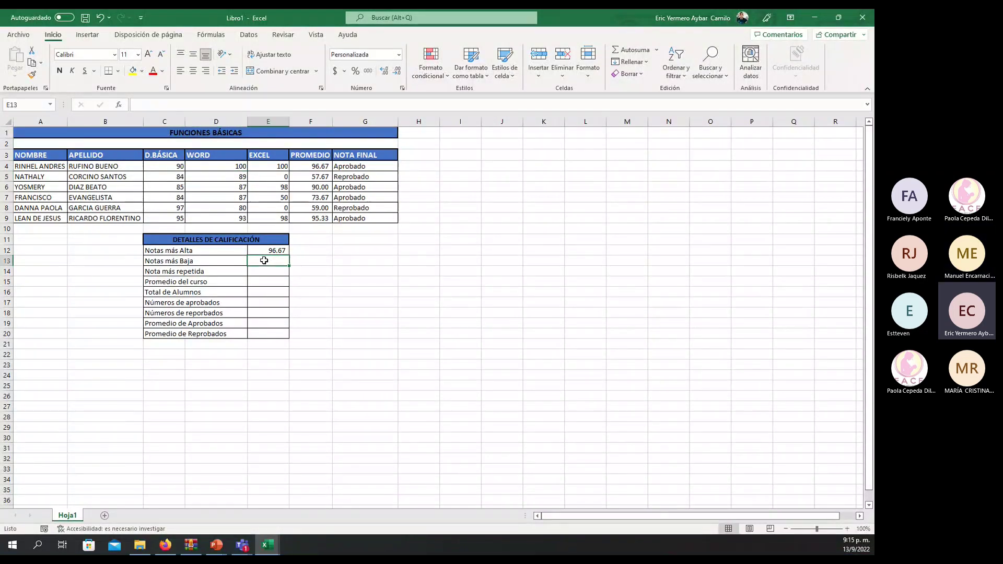
pyautogui.click(658, 50)
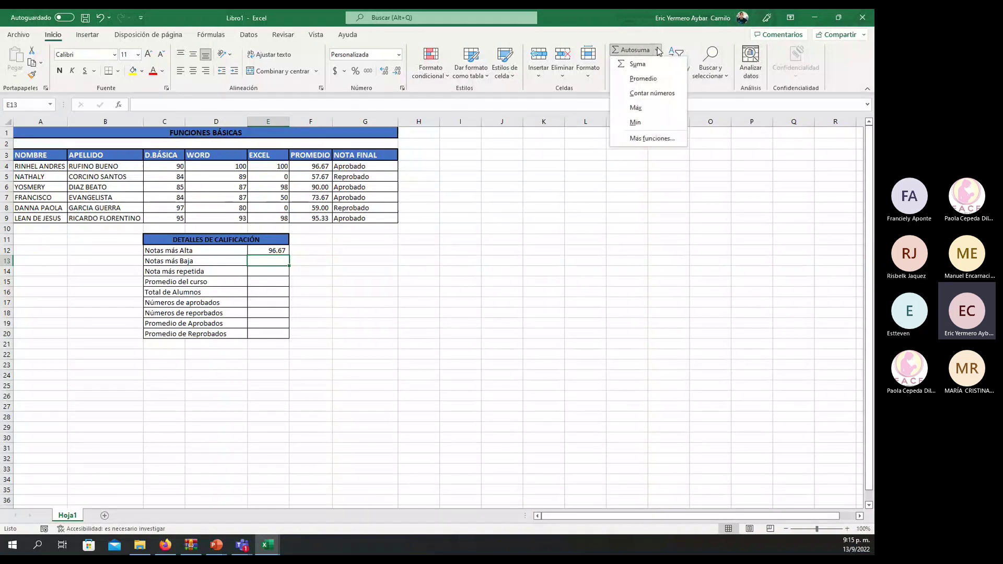
pyautogui.click(644, 128)
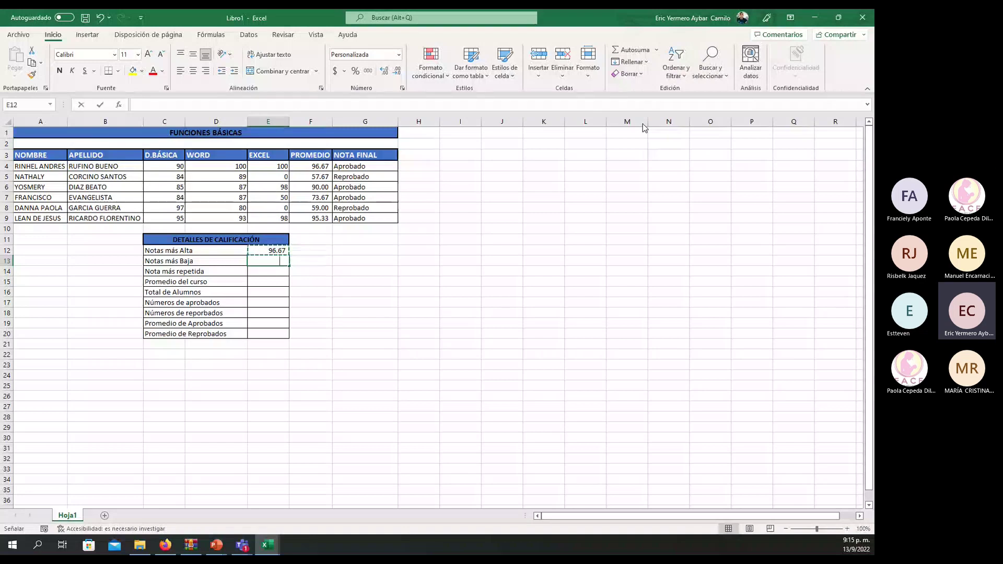
pyautogui.moveTo(317, 166); pyautogui.dragTo(315, 221)
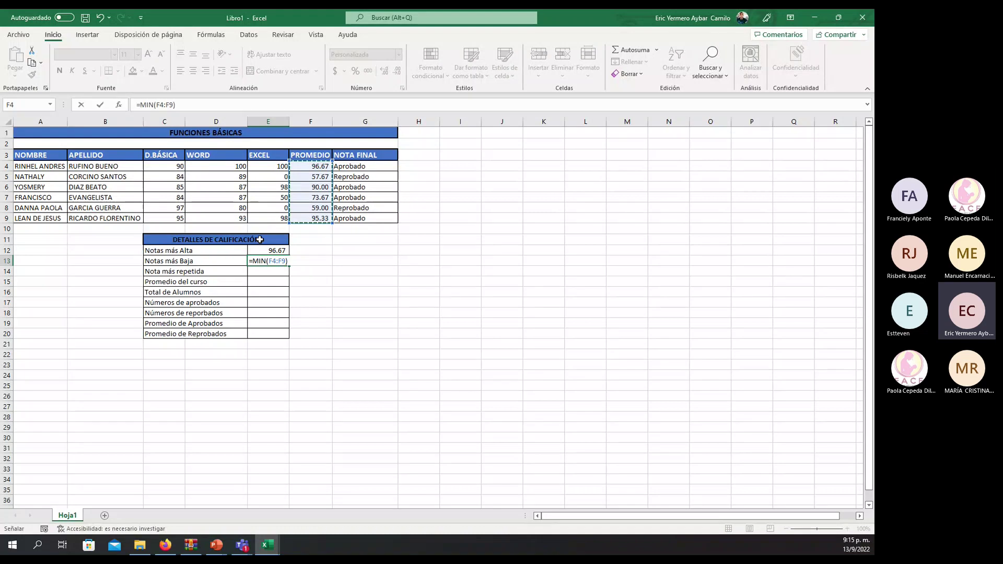
pyautogui.press('Return')
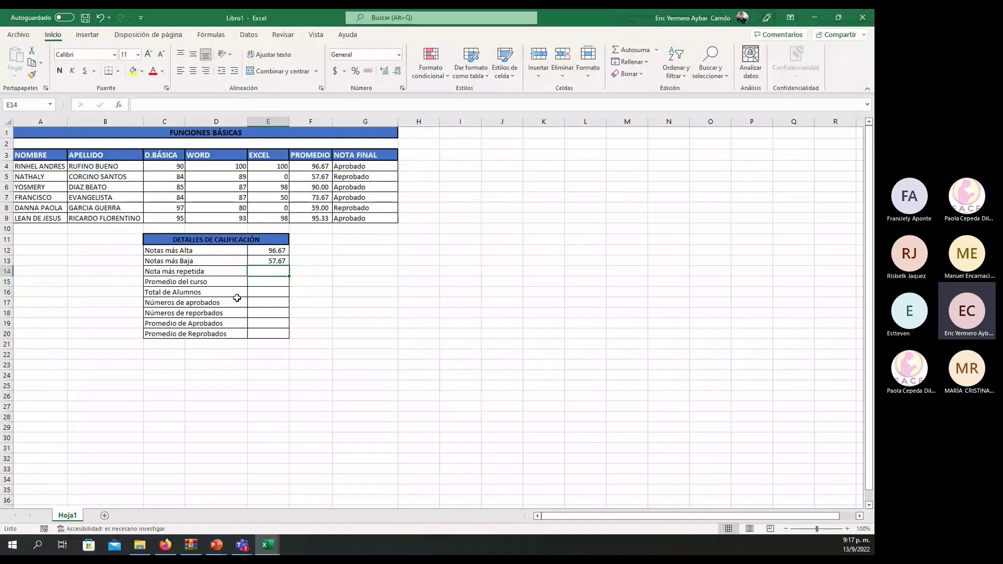
# Enter =MODA(C4:E9) in E14 to find the Nota más repetida across all the subject grades.
pyautogui.write('=')
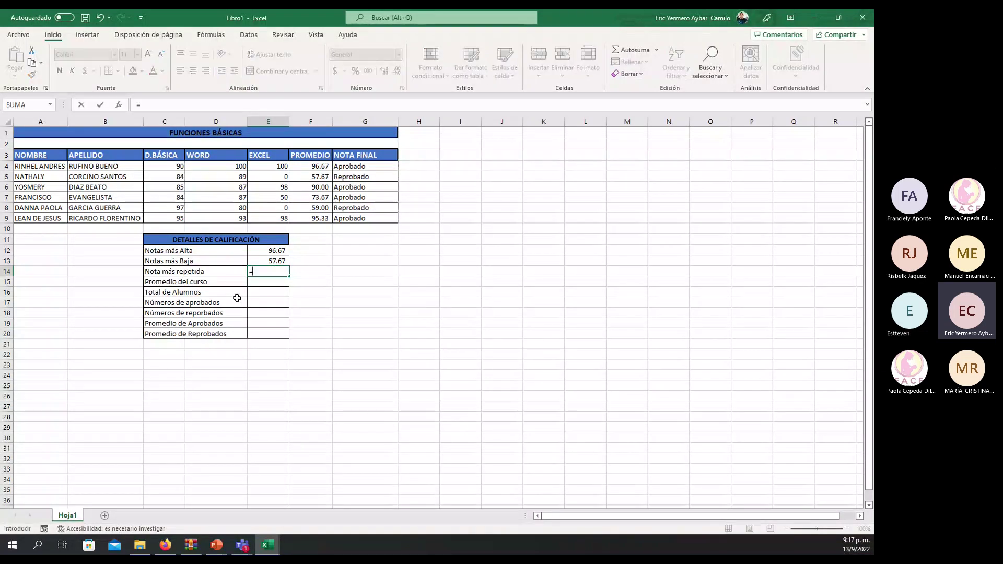
pyautogui.write('moda')
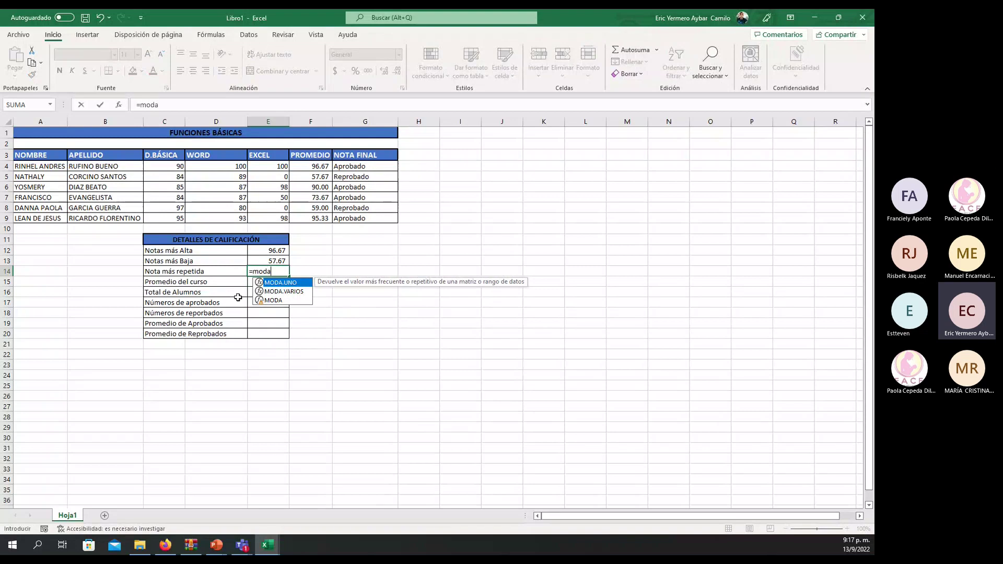
pyautogui.click(276, 301)
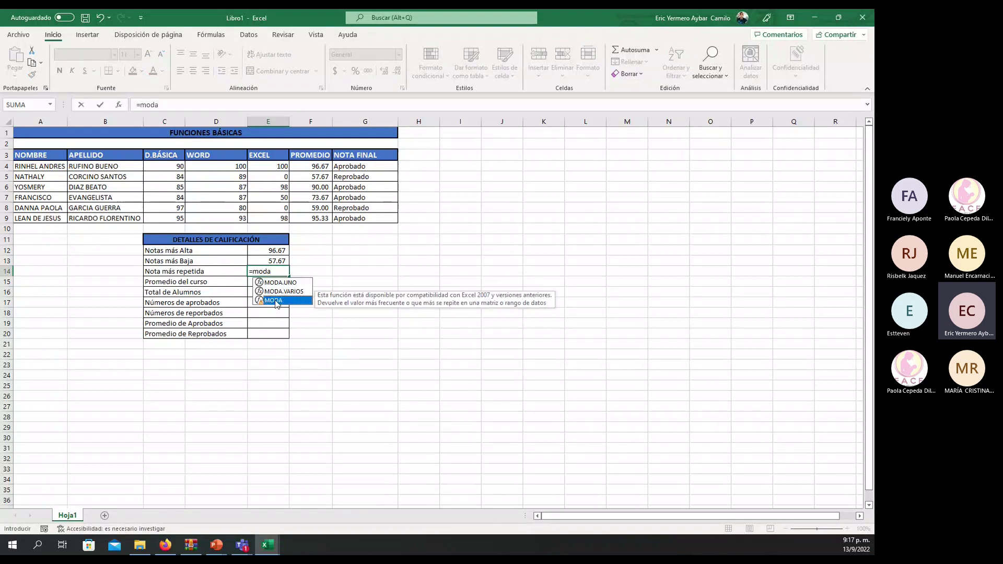
pyautogui.doubleClick(276, 301)
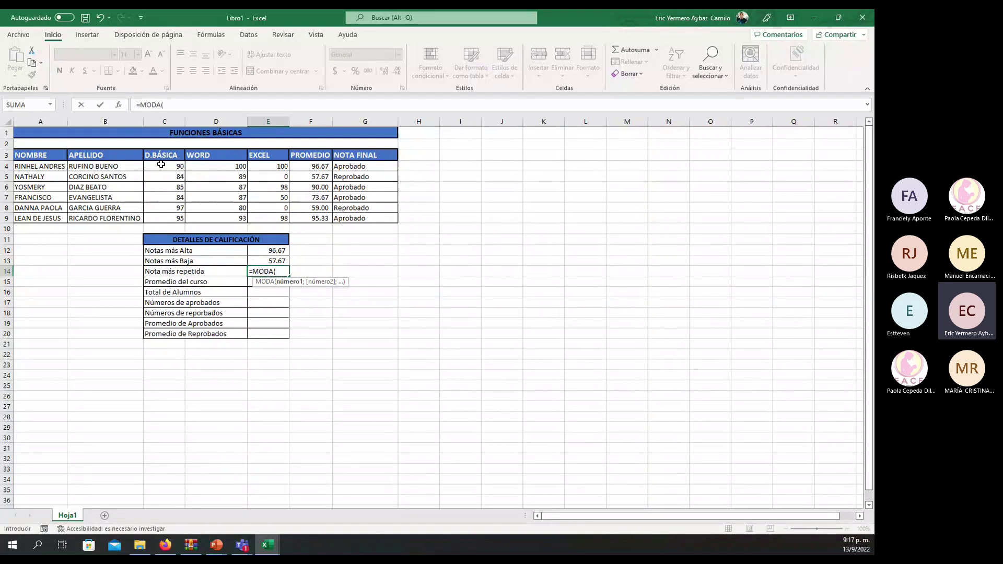
pyautogui.moveTo(161, 165); pyautogui.dragTo(260, 221)
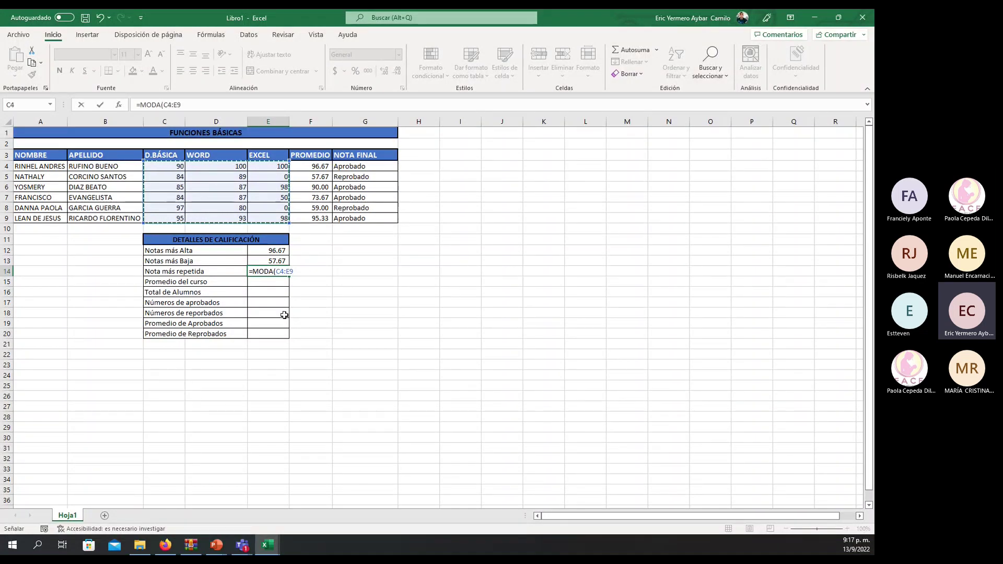
pyautogui.write(')')
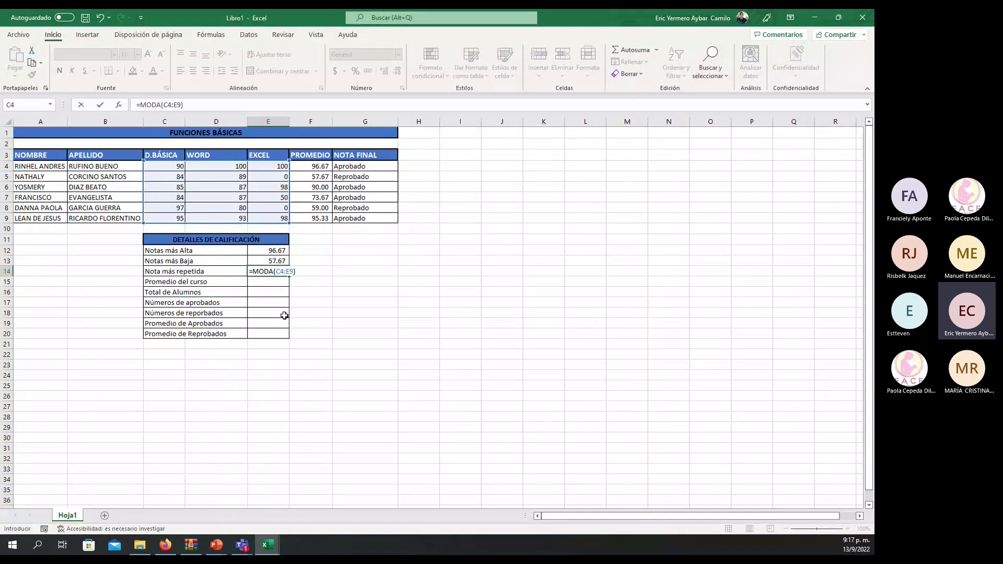
pyautogui.press('Return')
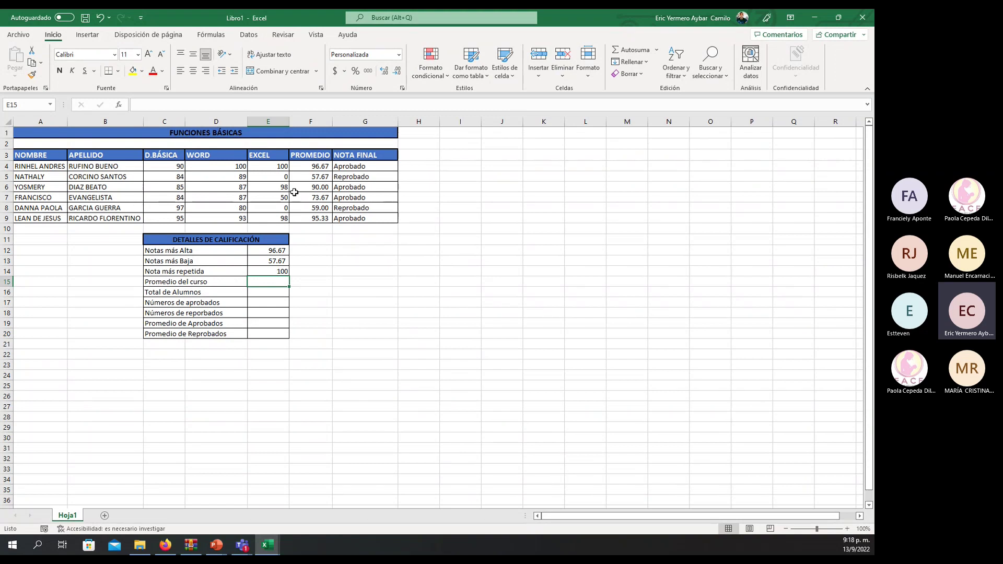
# Change the fourth student's EXCEL grade in E7 to 84.
pyautogui.click(275, 197)
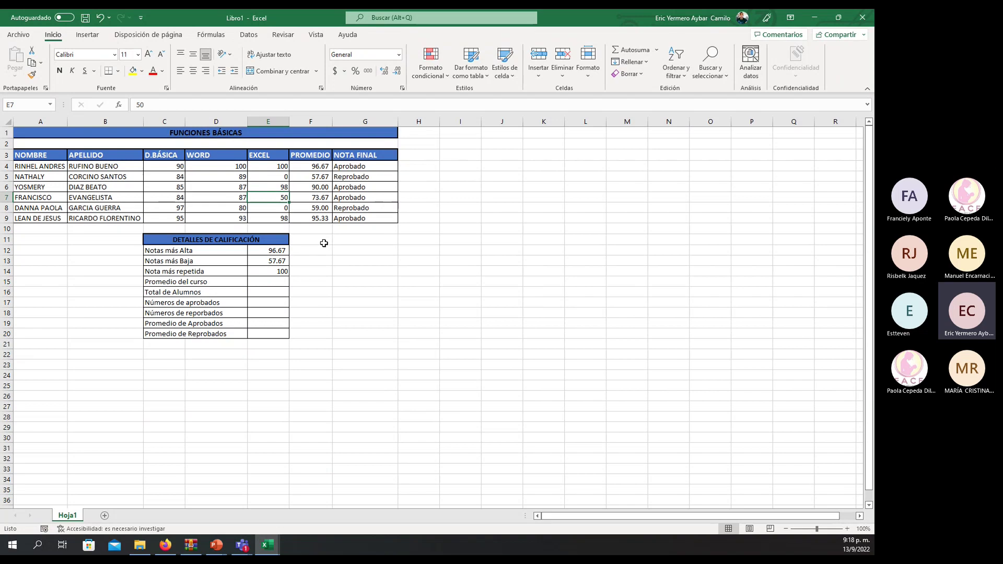
pyautogui.write('84')
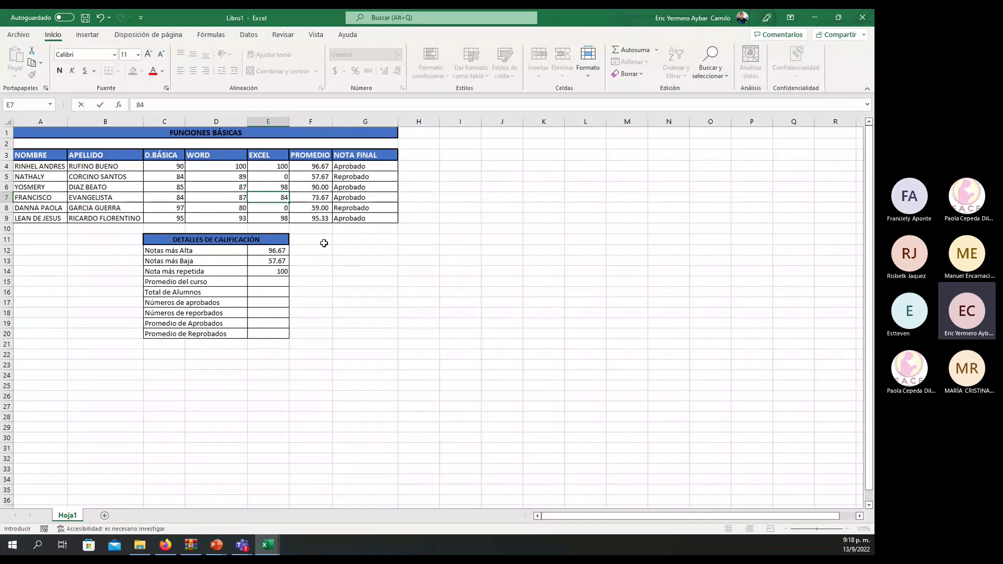
pyautogui.press('Return')
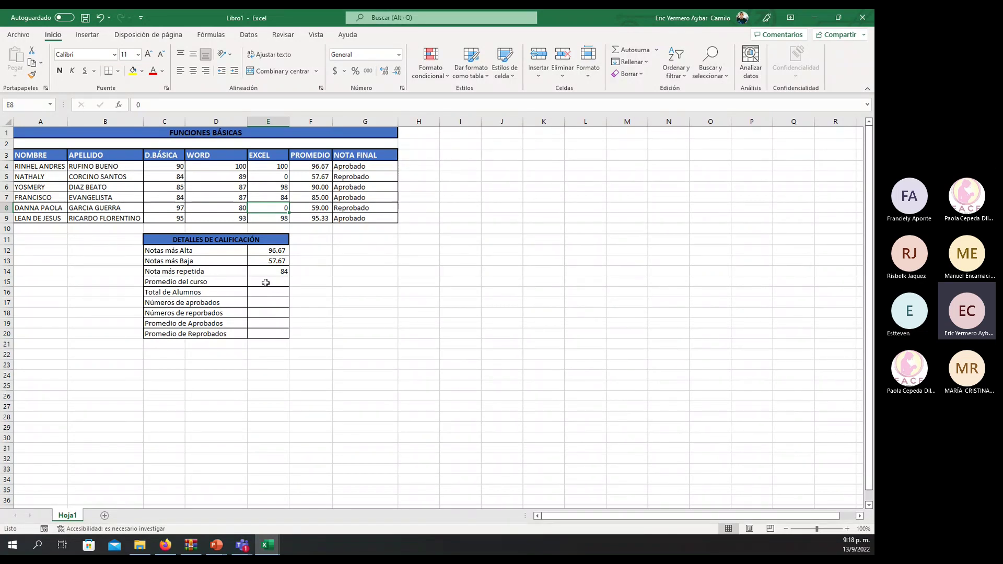
# Calculate the Promedio del curso in E15 as the average of the PROMEDIO range F4:F9.
pyautogui.click(265, 282)
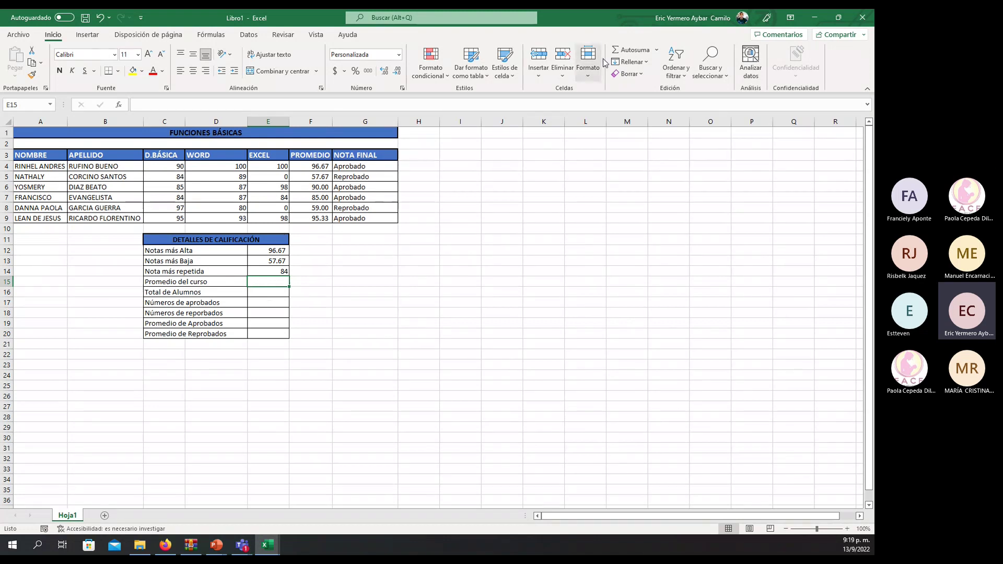
pyautogui.click(657, 50)
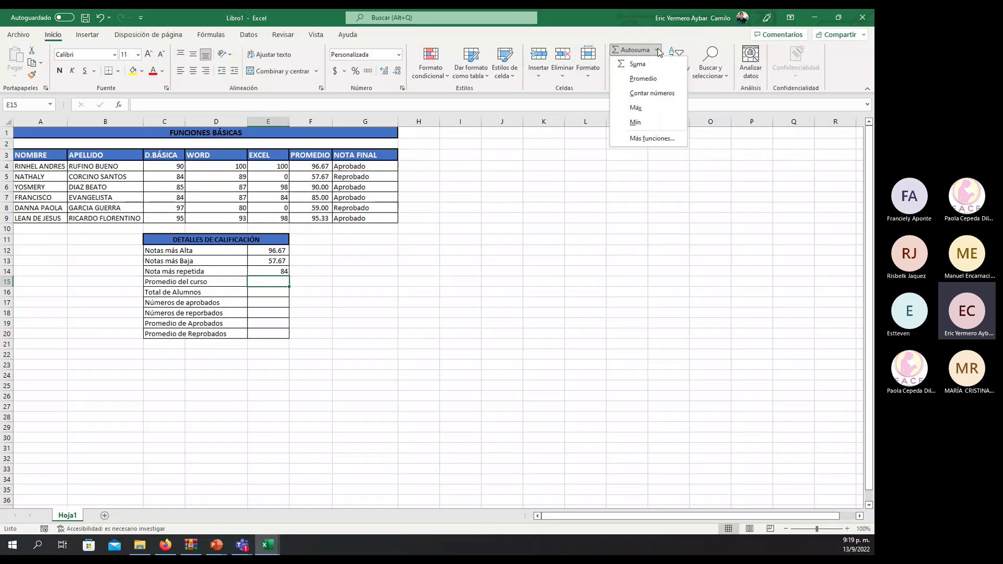
pyautogui.click(646, 86)
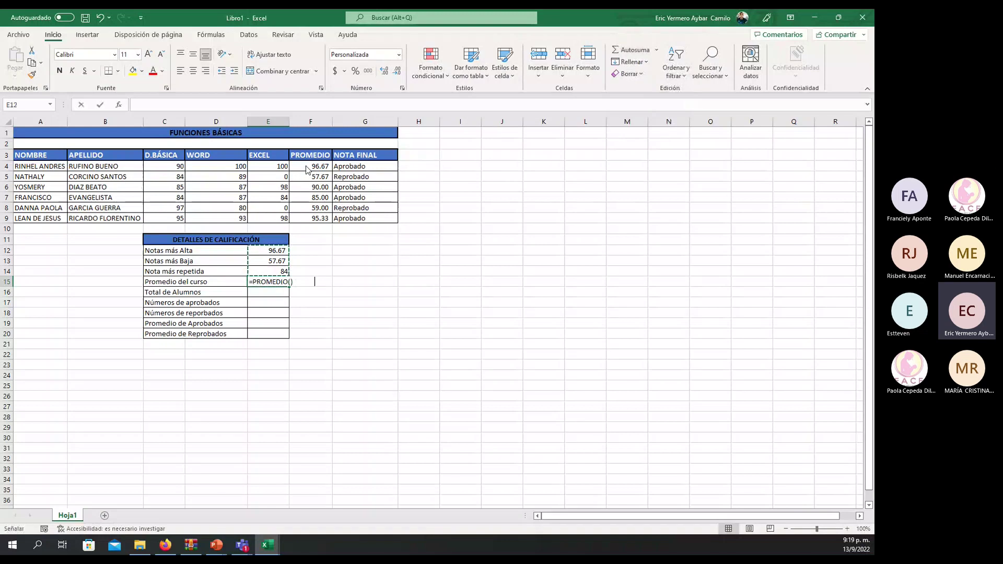
pyautogui.click(306, 167)
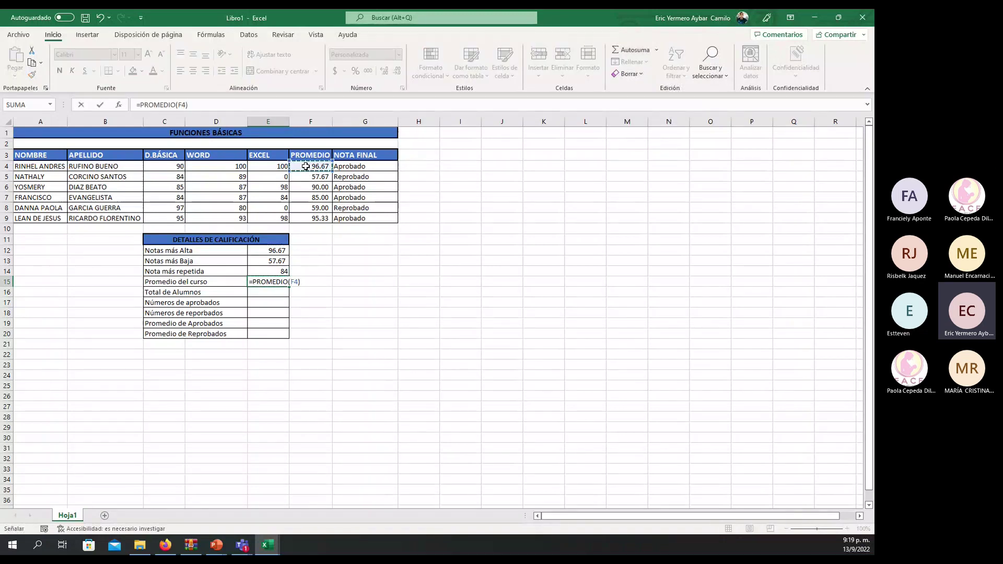
pyautogui.moveTo(306, 167); pyautogui.dragTo(311, 218)
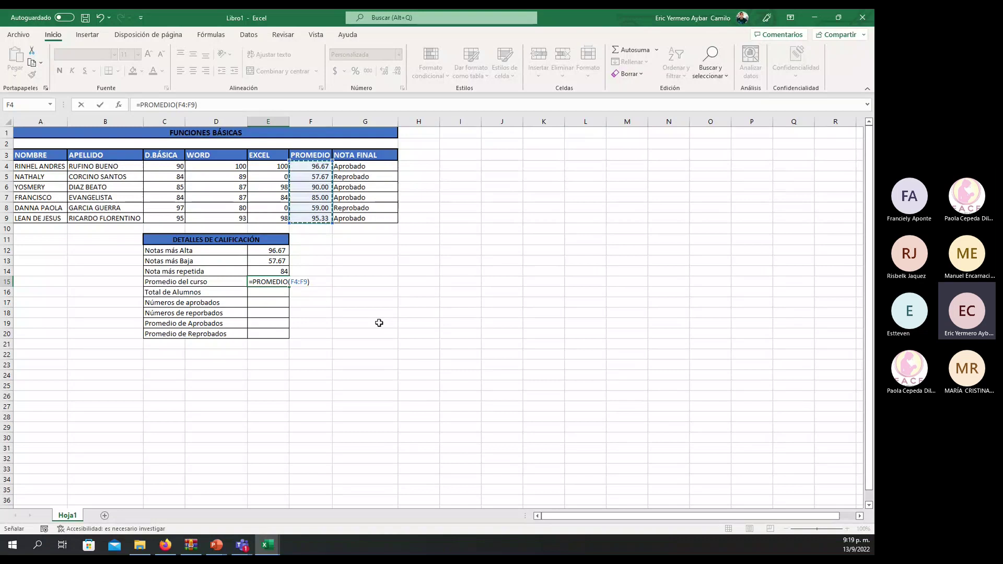
pyautogui.press('Return')
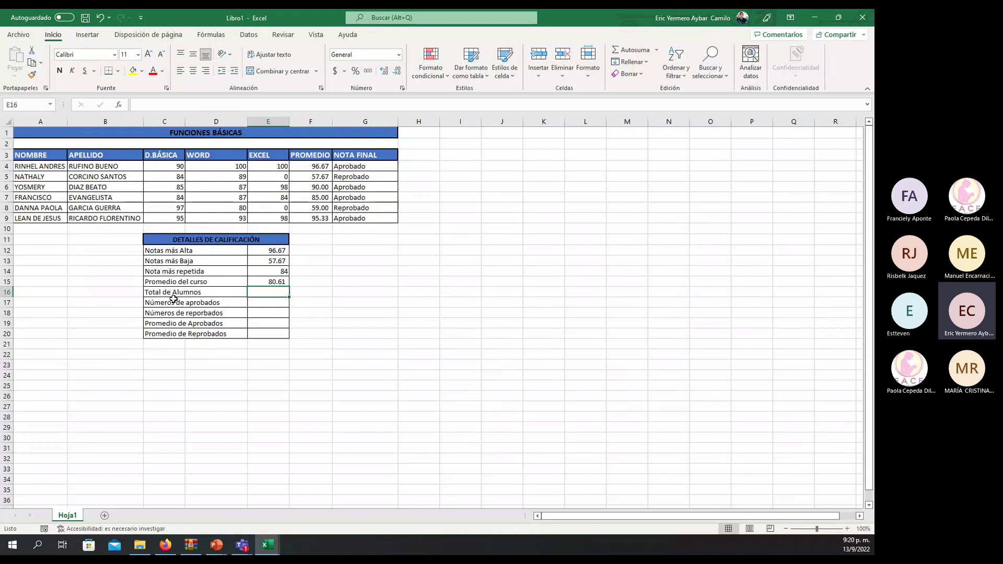
# Calculate the Total de Alumnos in E16 with =CONTAR(C4:C9), counting the D.BÁSICA grades.
pyautogui.doubleClick(268, 293)
pyautogui.write('=contar')
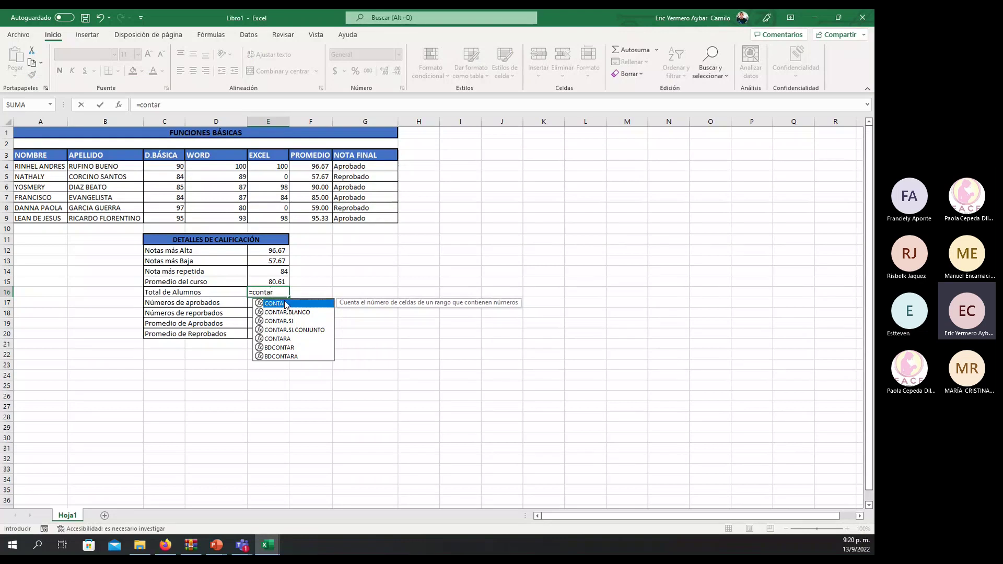
pyautogui.doubleClick(277, 303)
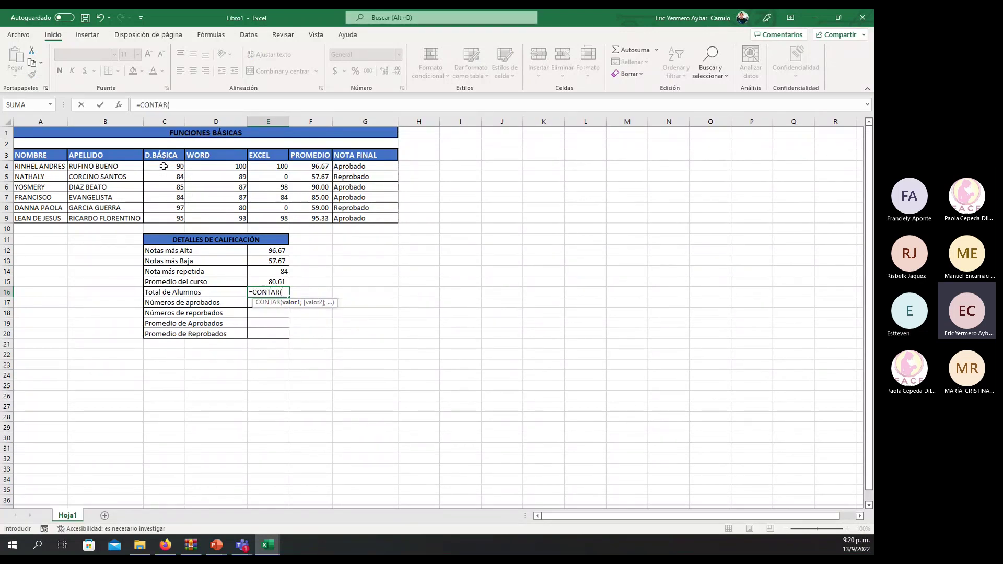
pyautogui.moveTo(166, 166); pyautogui.dragTo(169, 219)
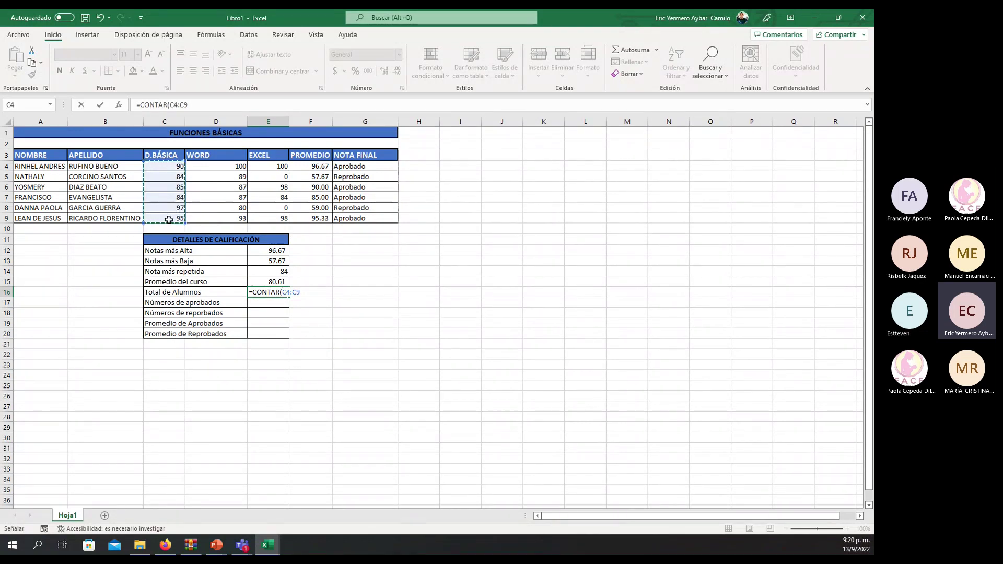
pyautogui.write(')')
pyautogui.press('Return')
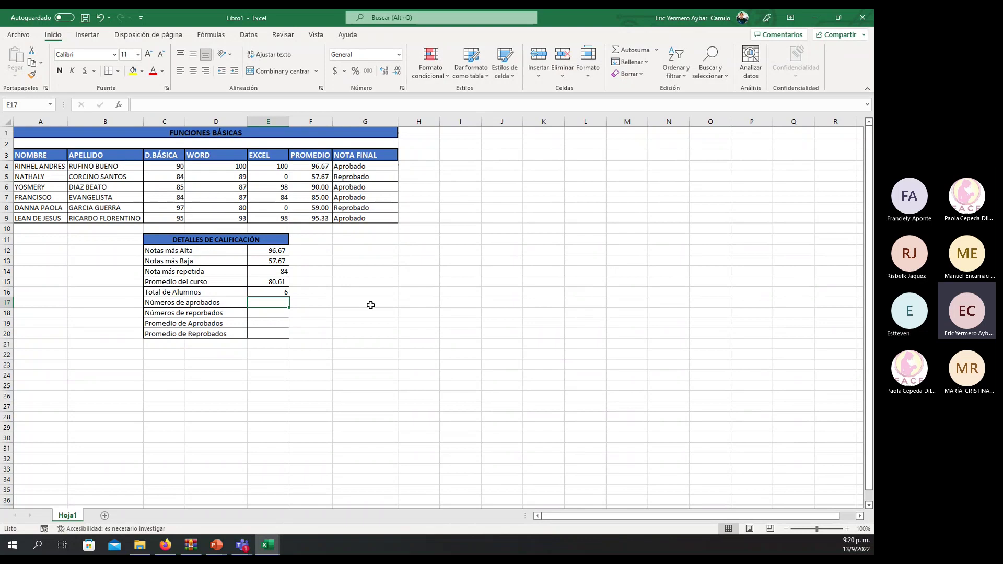
pyautogui.click(271, 292)
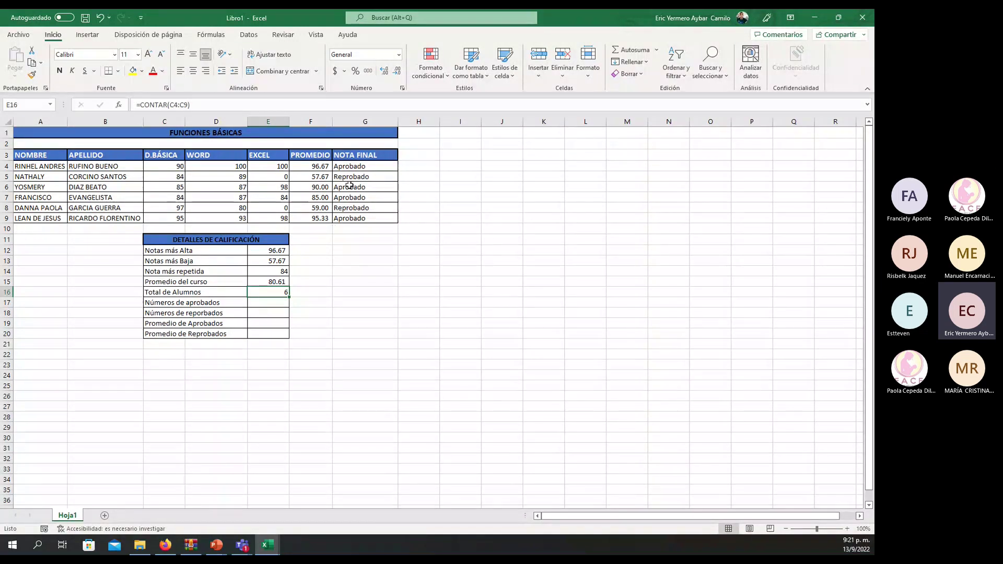
# Calculate the Números de aprobados in E17 with =CONTAR.SI(G4:G9;"Aprobado") over the NOTA FINAL column.
pyautogui.click(271, 304)
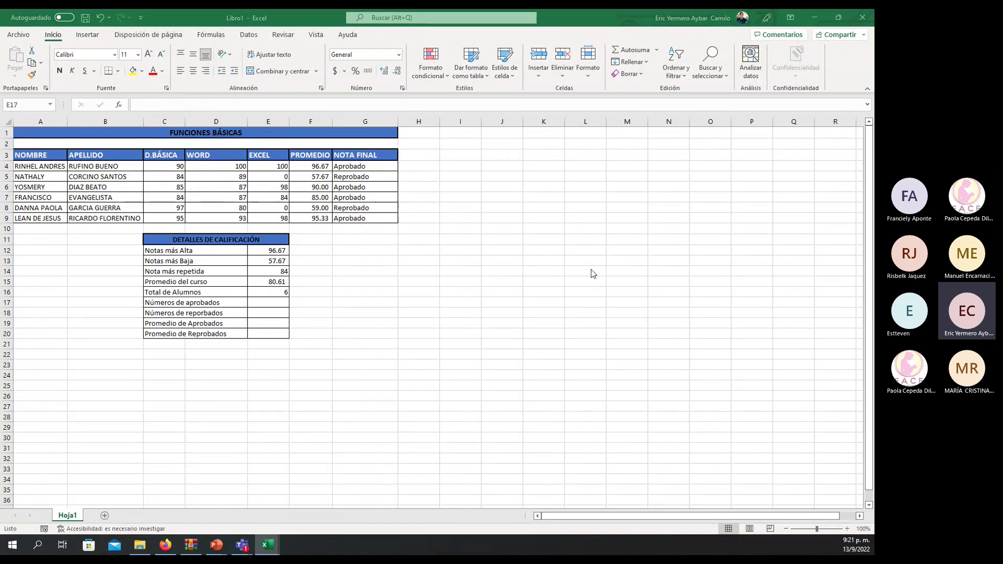
pyautogui.click(278, 304)
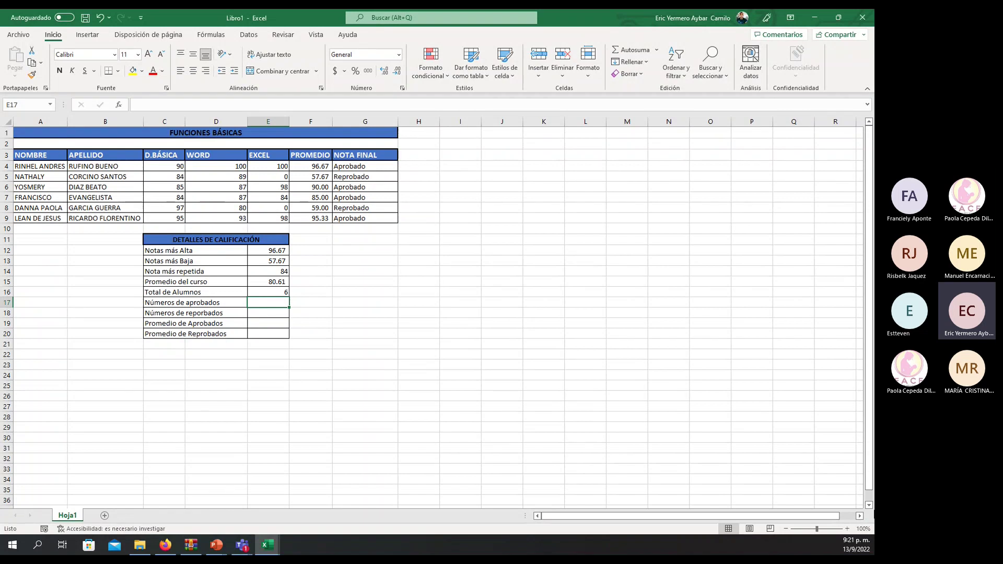
pyautogui.write('=')
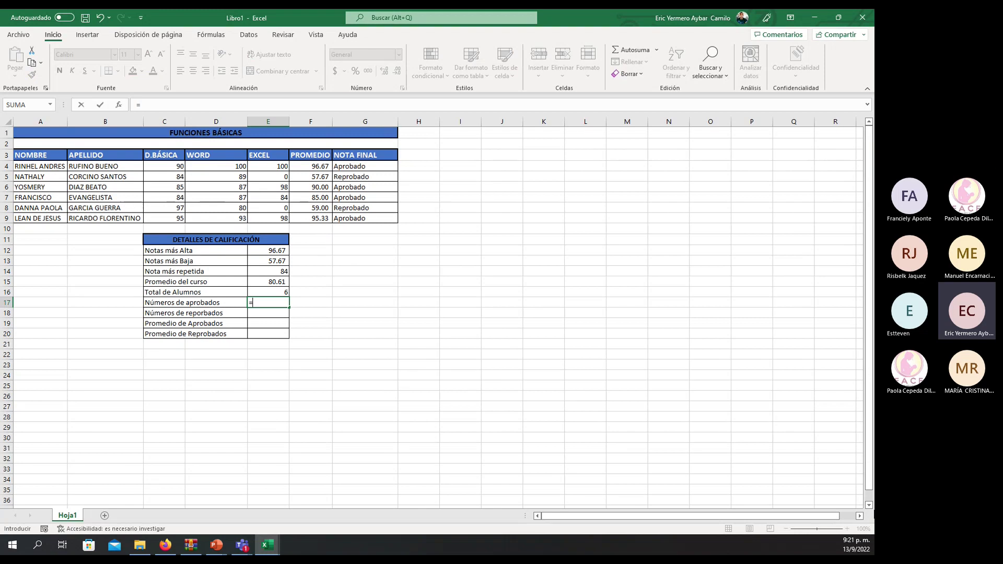
pyautogui.write('contar')
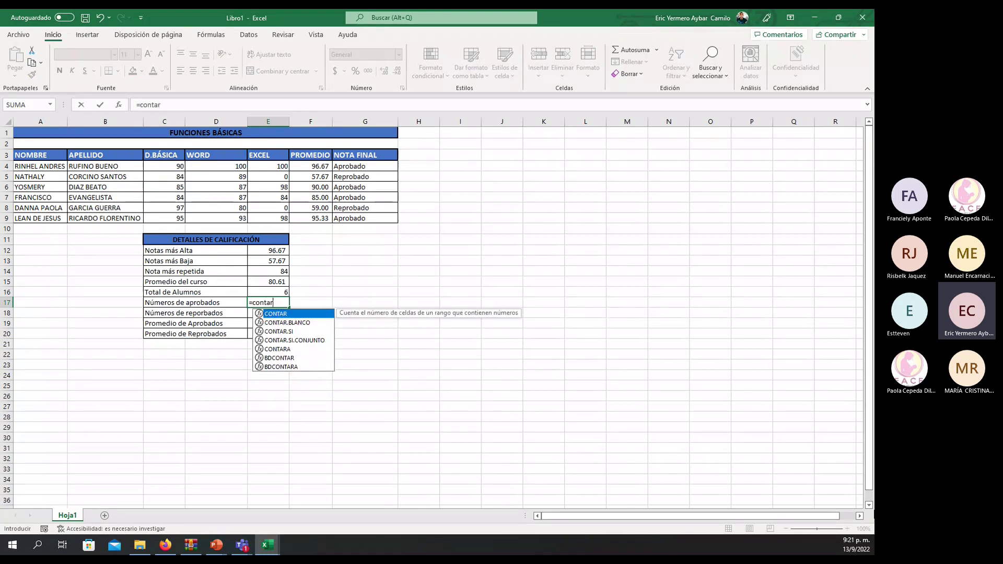
pyautogui.doubleClick(278, 331)
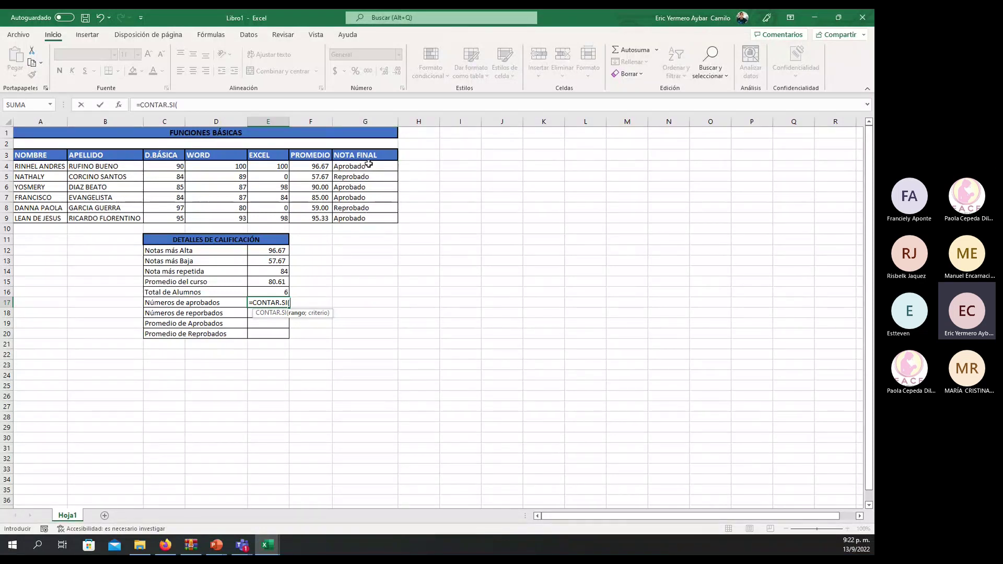
pyautogui.moveTo(369, 164); pyautogui.dragTo(369, 221)
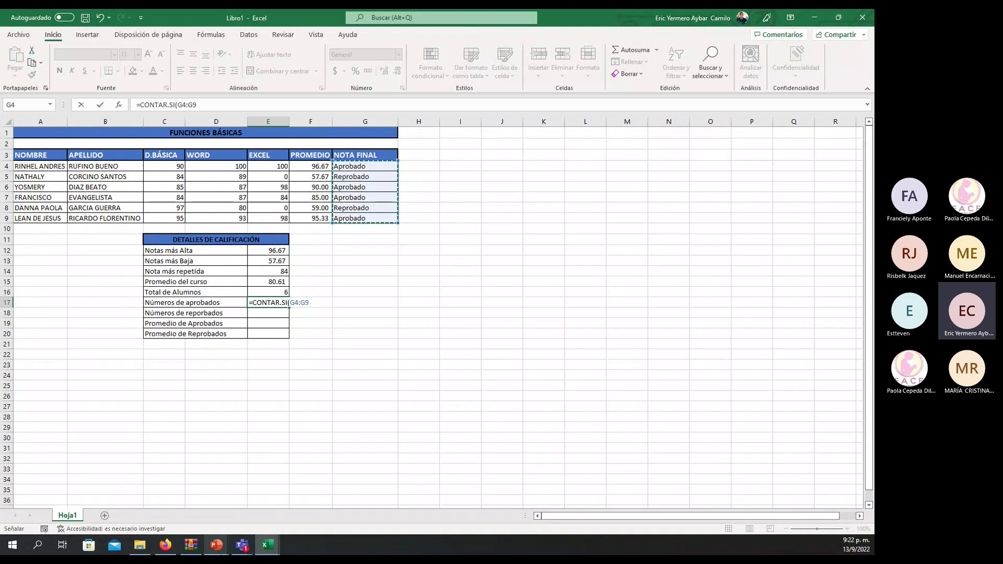
pyautogui.moveTo(216, 544)
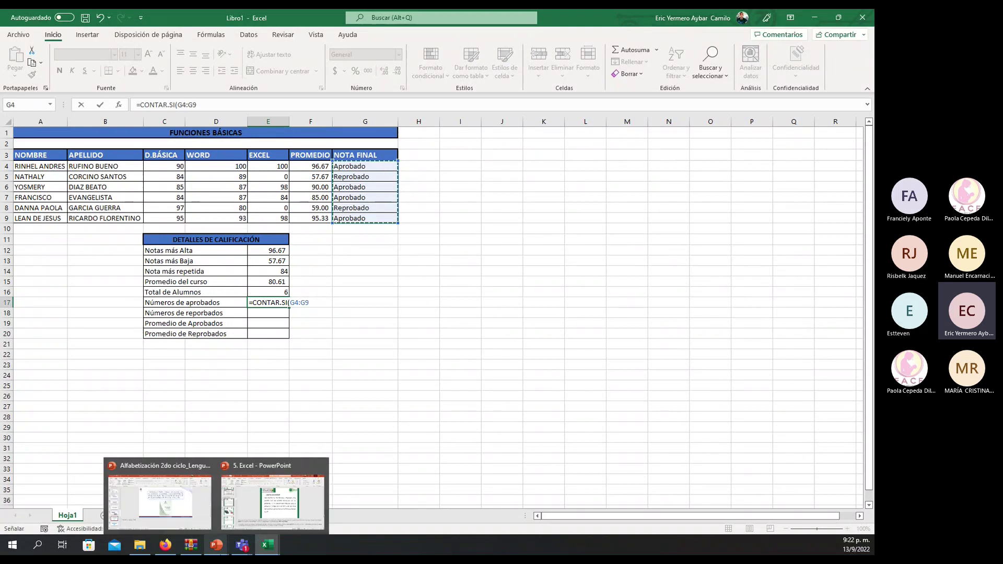
pyautogui.write(';')
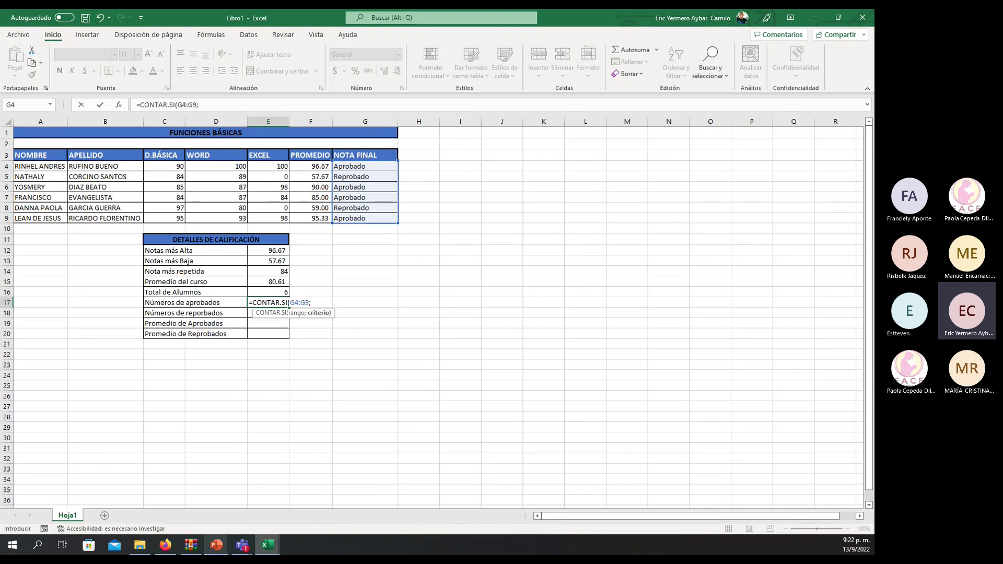
pyautogui.write('"Aprobado")')
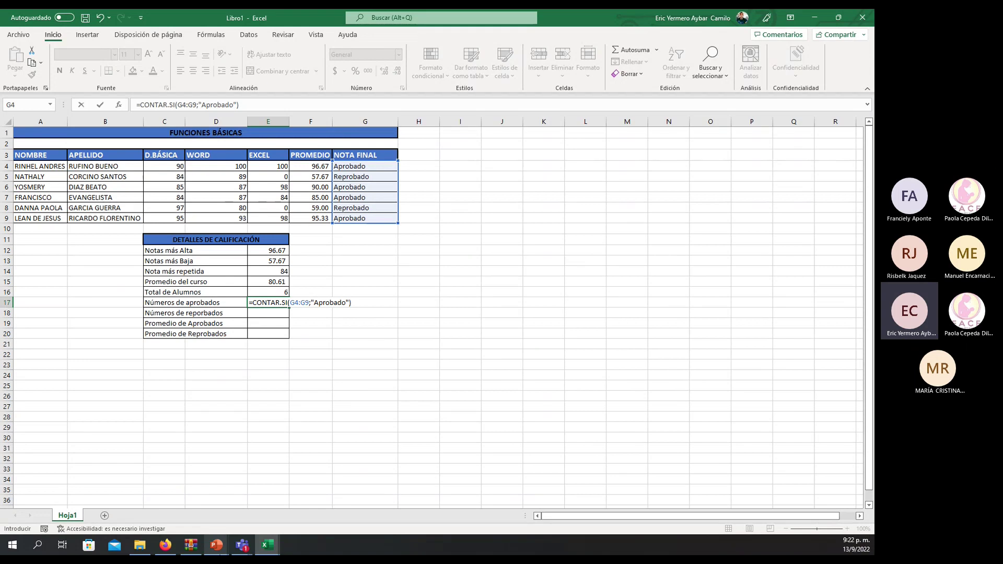
pyautogui.press('Return')
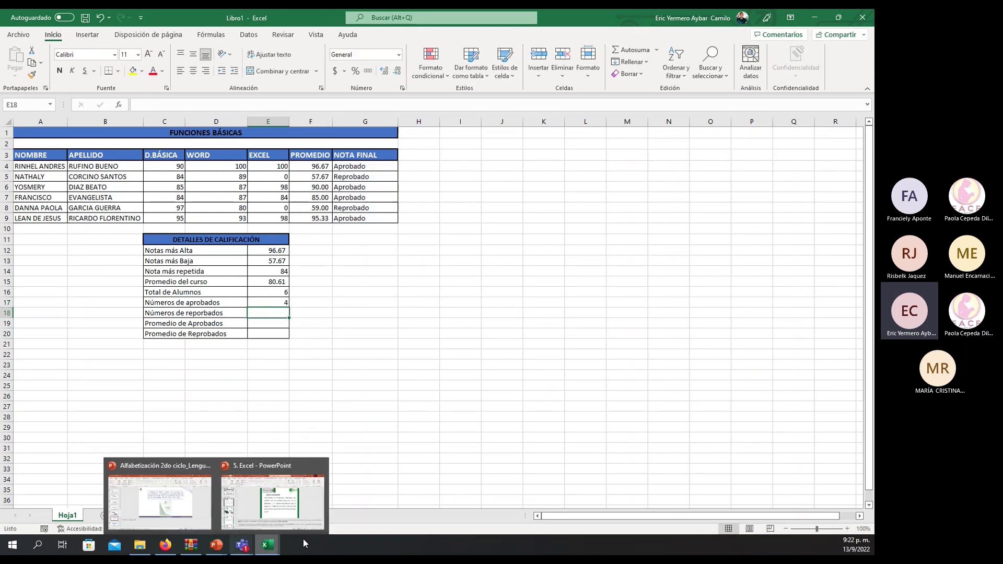
# Test the count formulas by setting the second student's EXCEL grade in E5 to 60, and restore it to 0.
pyautogui.click(269, 177)
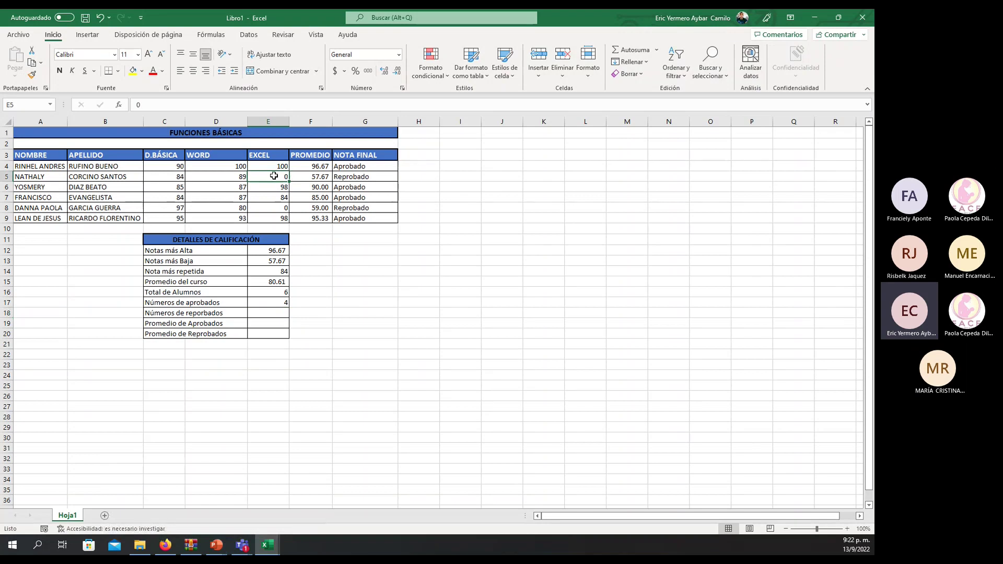
pyautogui.write('60')
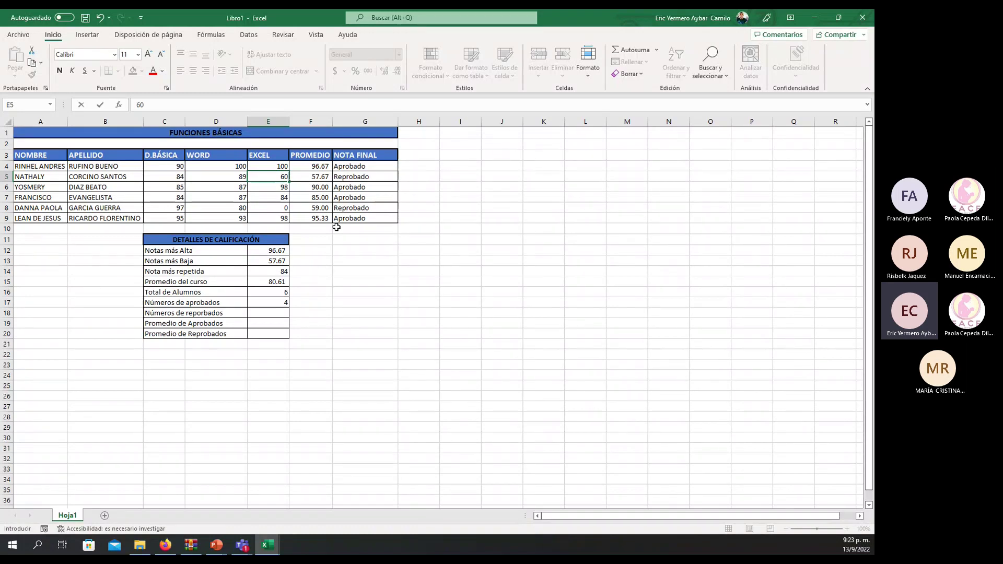
pyautogui.press('Return')
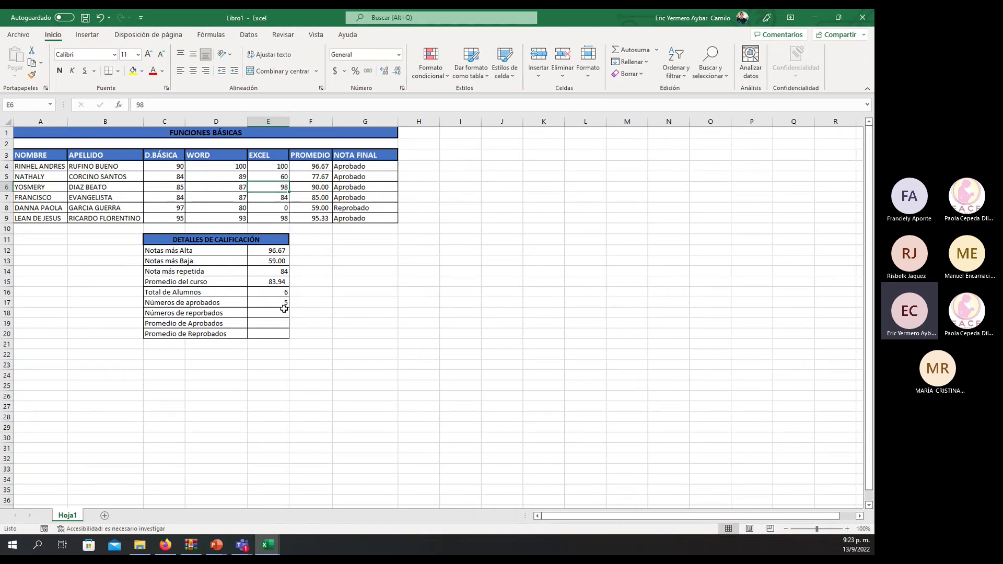
pyautogui.click(278, 178)
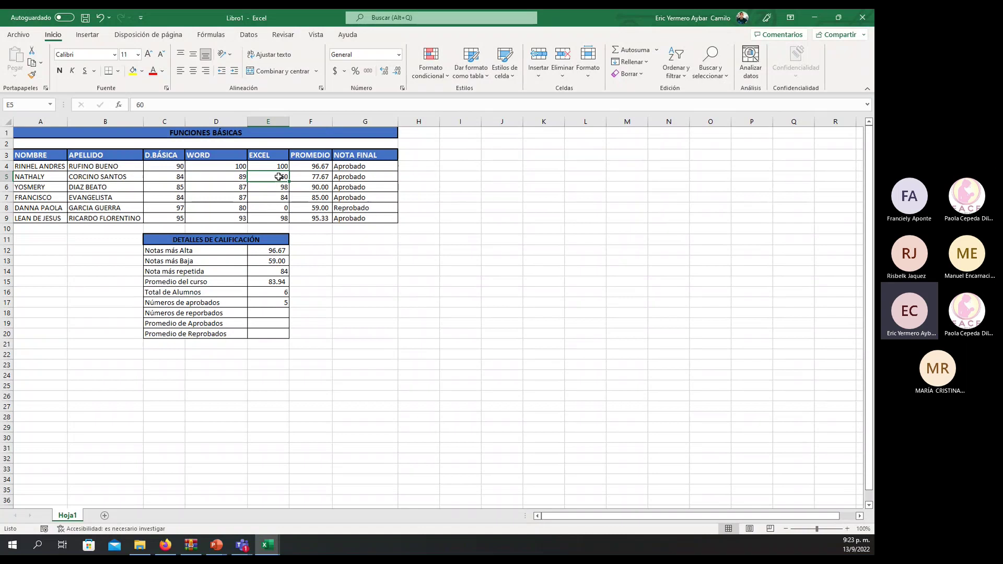
pyautogui.write('0')
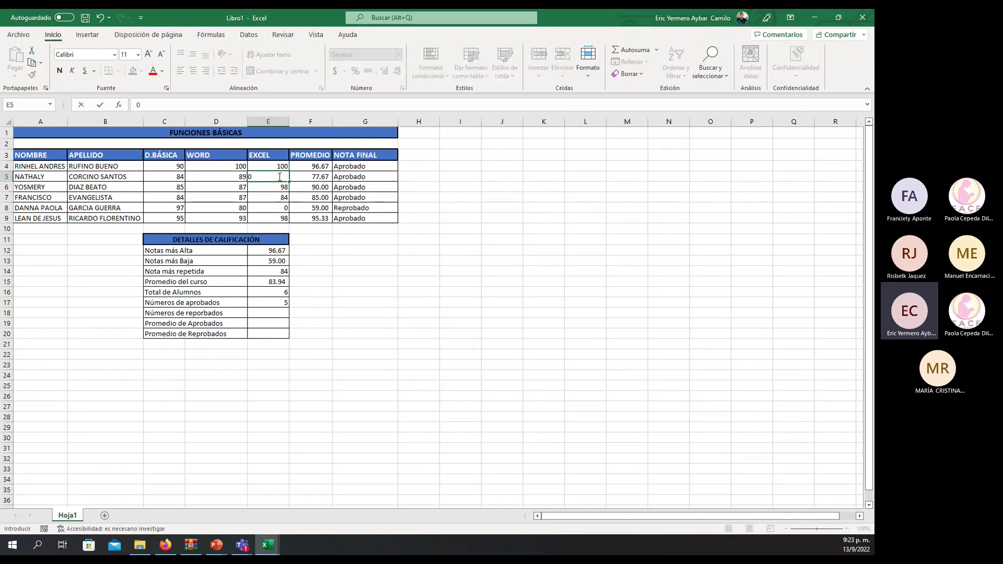
pyautogui.press('Return')
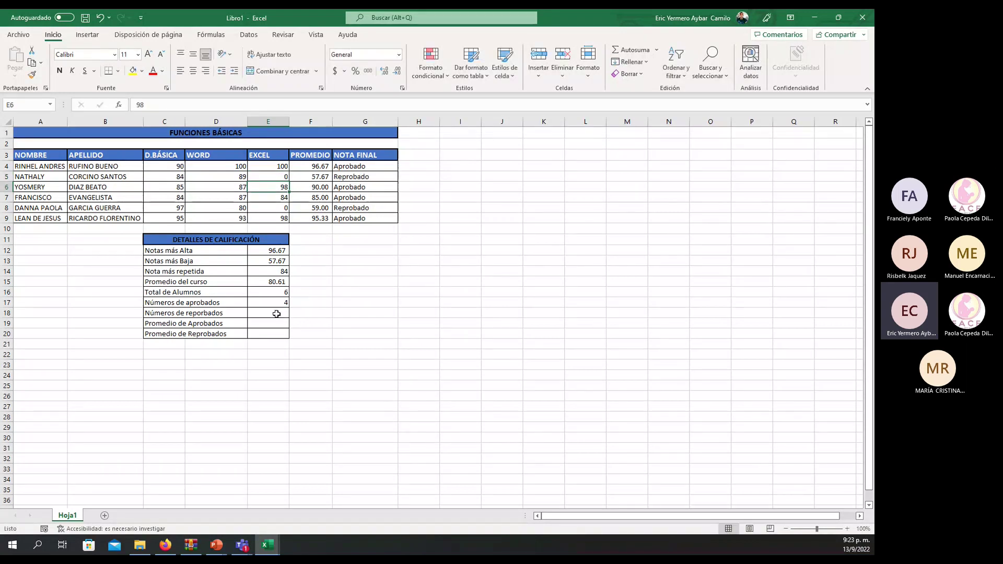
# Calculate the number of failed students in E18 with =CONTAR.SI(G4:G9;"Reprobado") over the NOTA FINAL column.
pyautogui.click(275, 313)
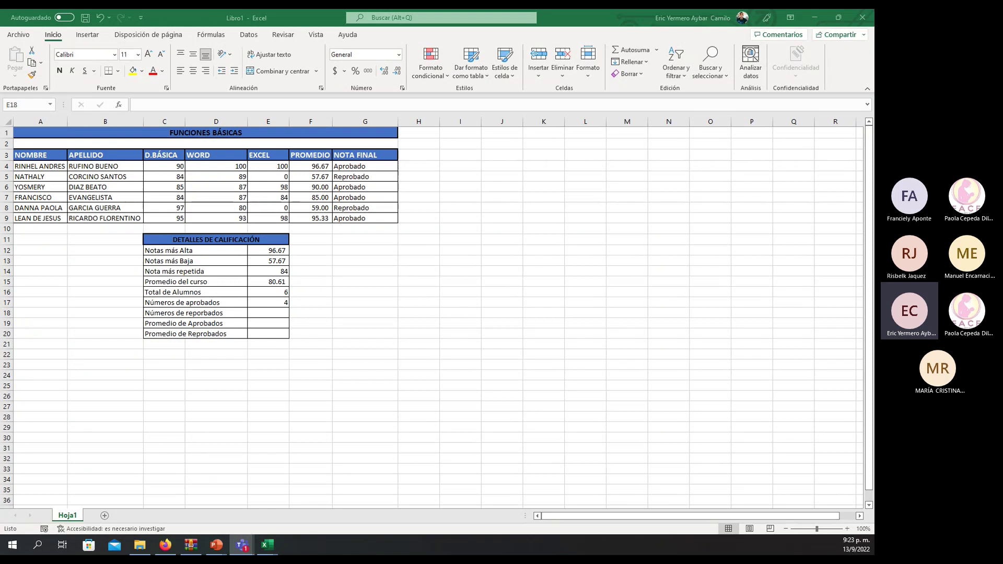
pyautogui.click(273, 312)
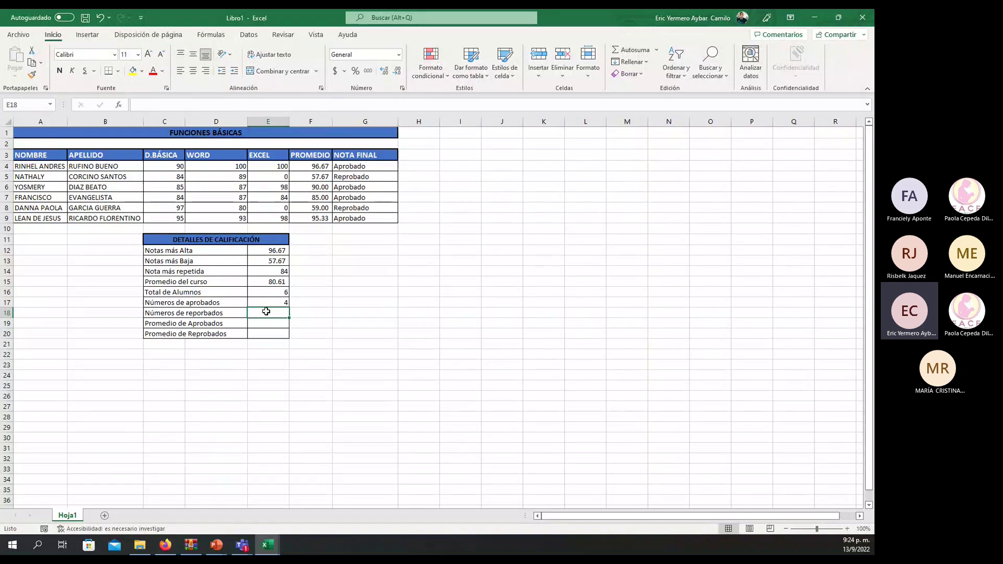
pyautogui.write('=contar')
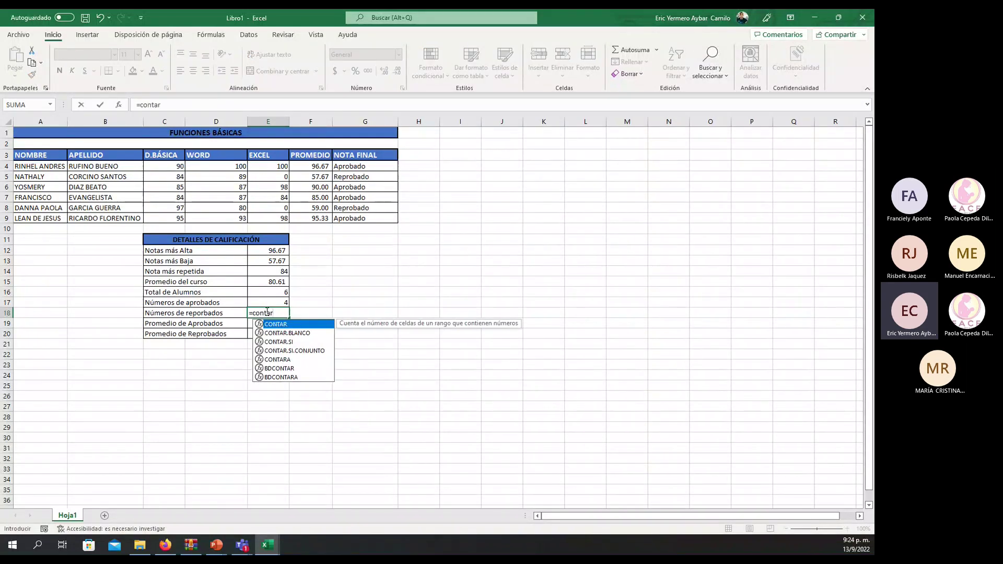
pyautogui.write('.si')
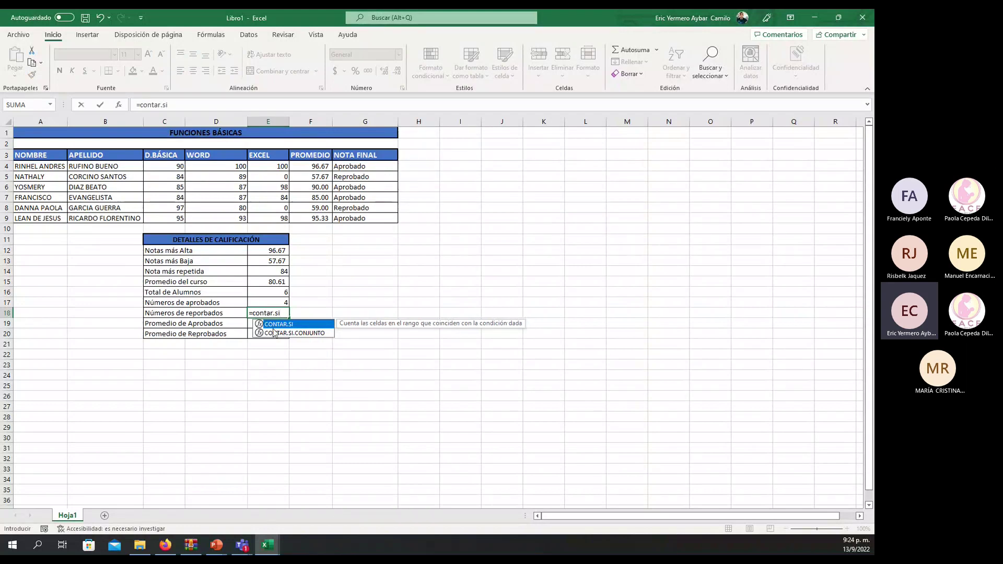
pyautogui.press('Tab')
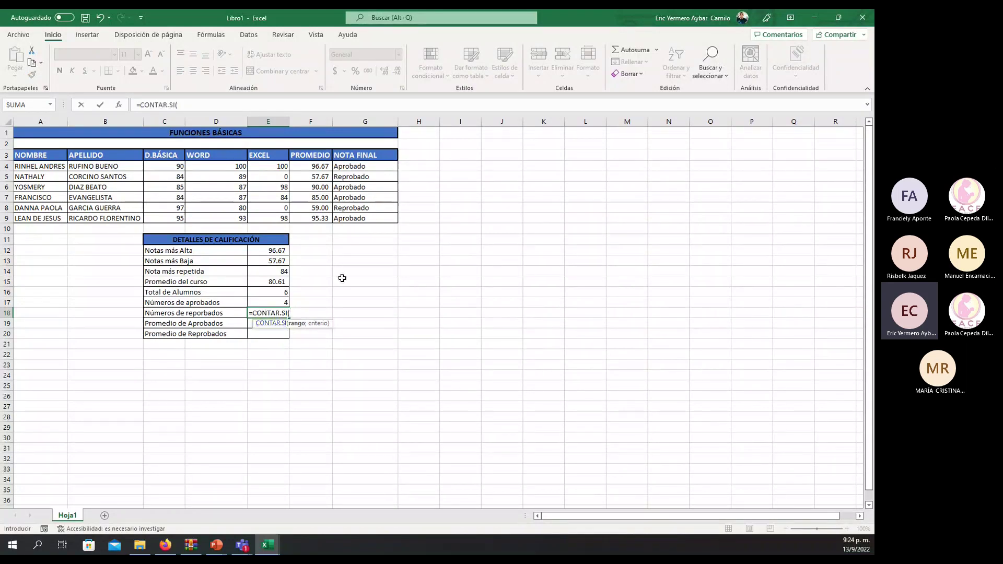
pyautogui.moveTo(347, 166); pyautogui.dragTo(360, 218)
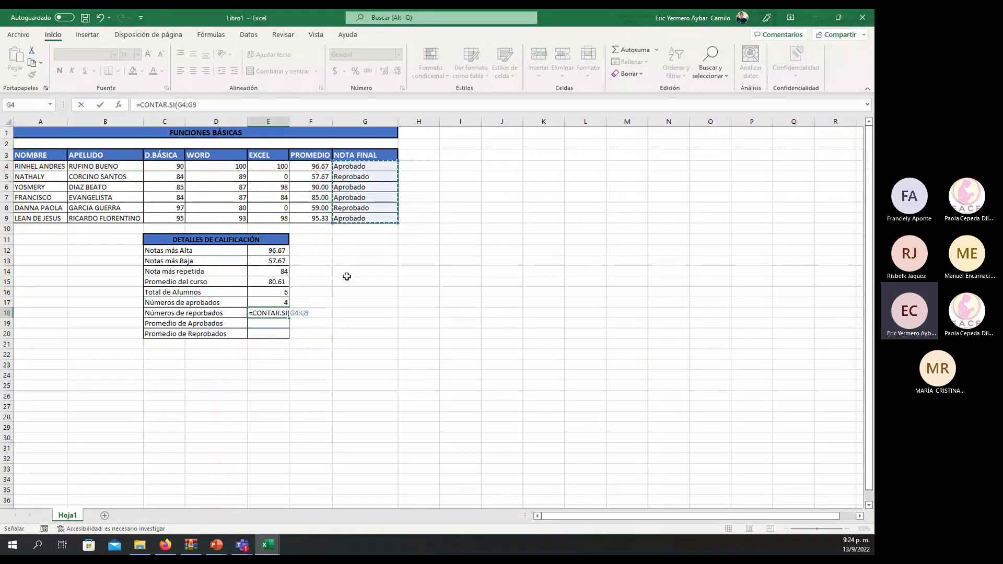
pyautogui.write(';')
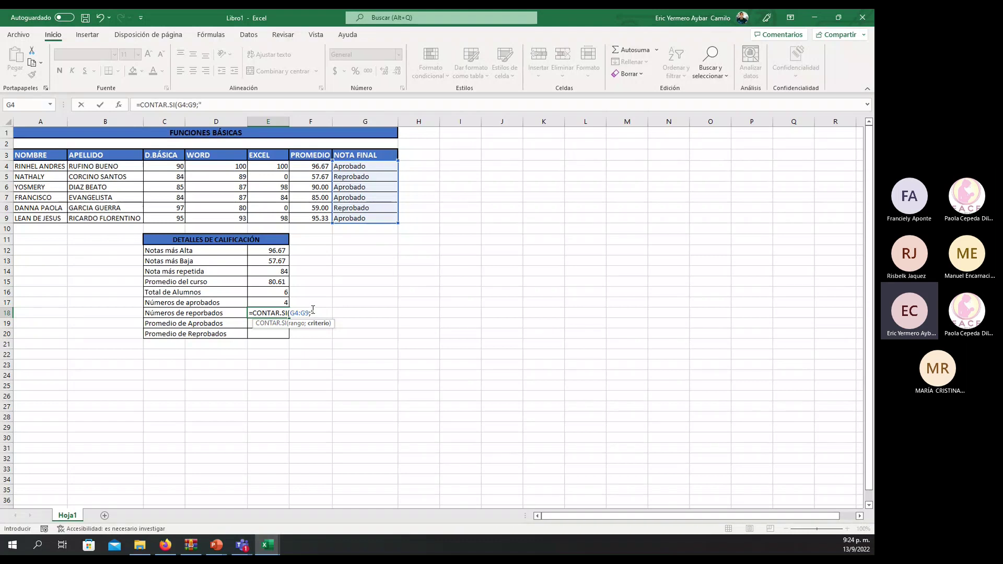
pyautogui.write('re')
pyautogui.write('Repro')
pyautogui.write('b')
pyautogui.write('ado')
pyautogui.write('")')
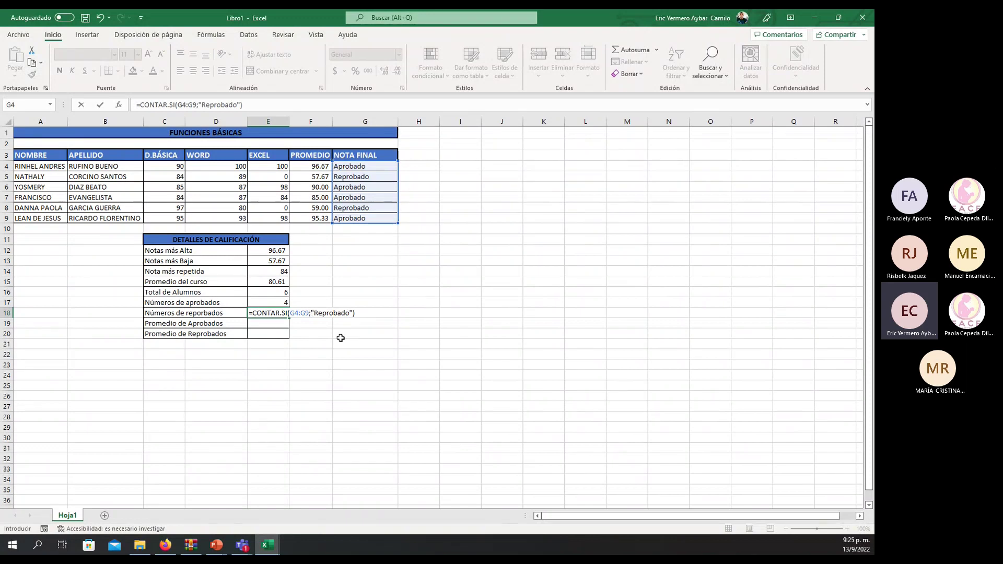
pyautogui.press('Return')
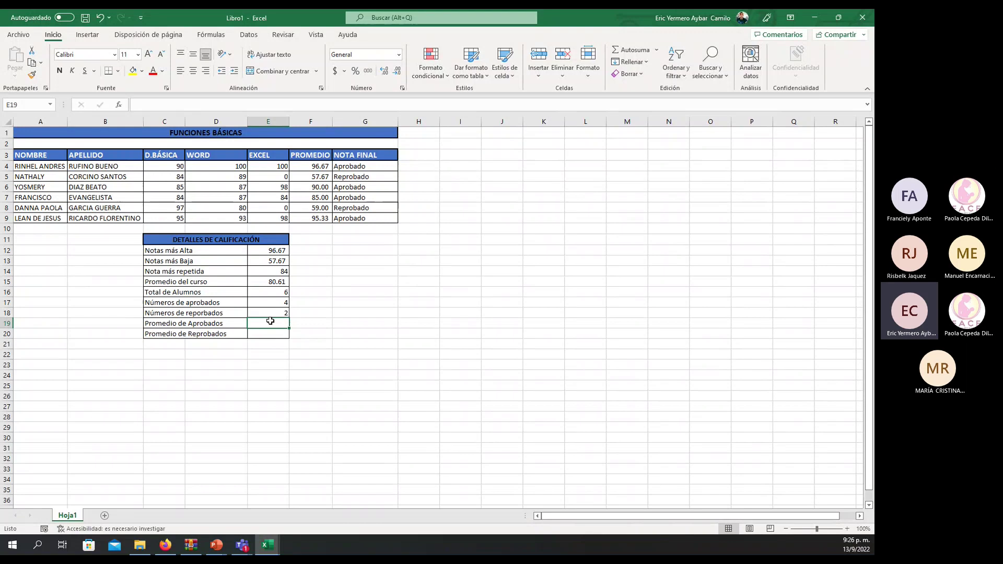
pyautogui.write('=')
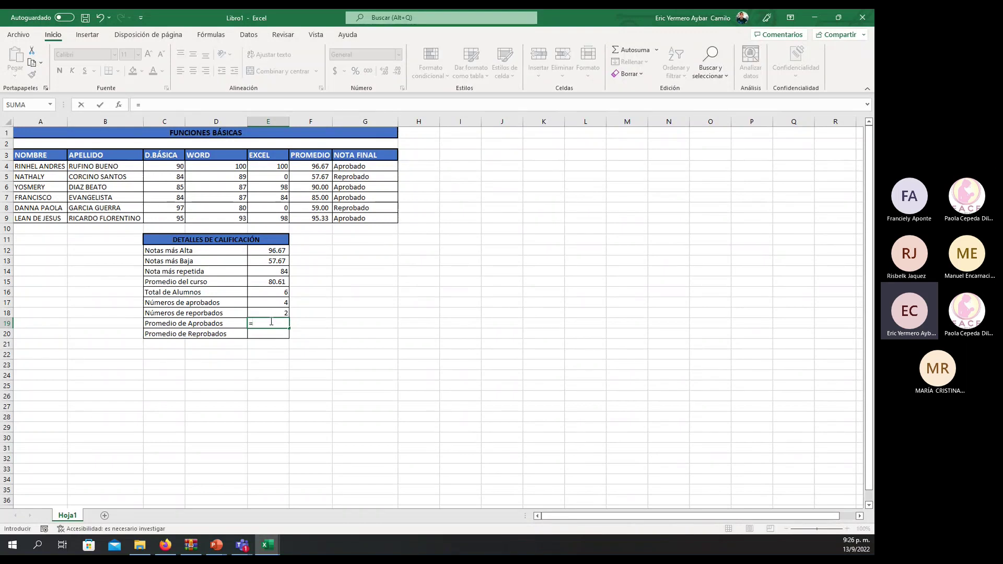
pyautogui.write('po')
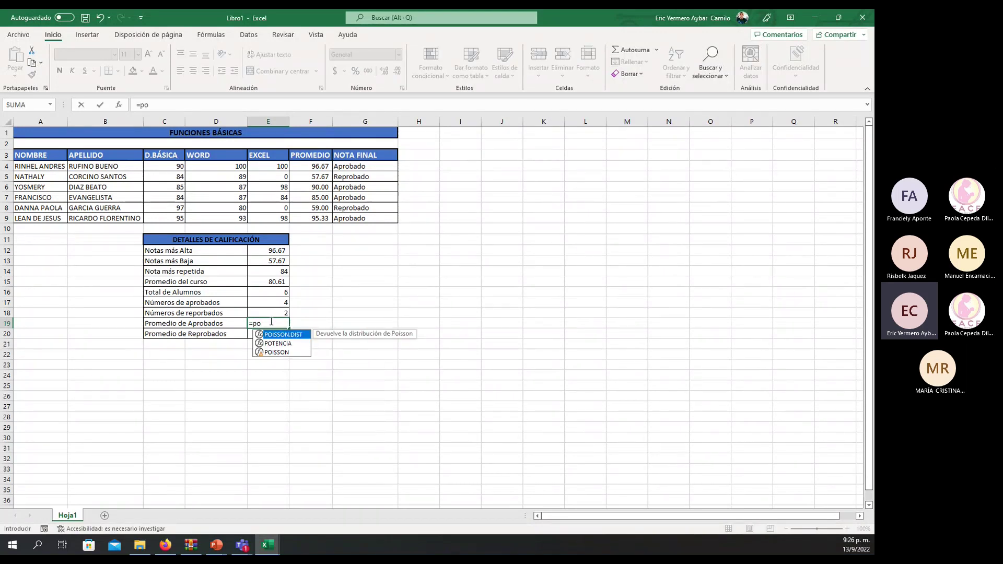
pyautogui.press('BackSpace')
pyautogui.write('r')
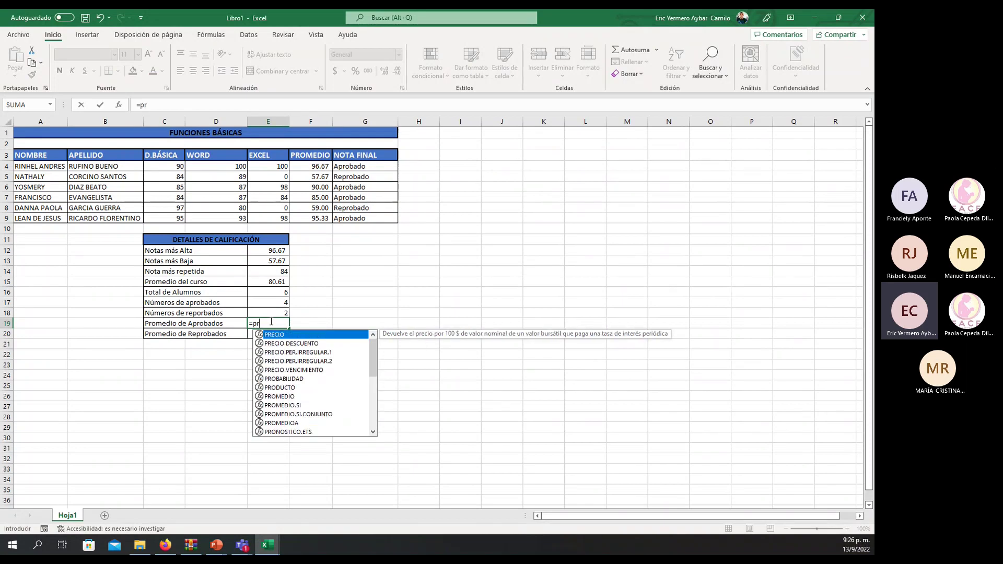
pyautogui.write('omedio.si')
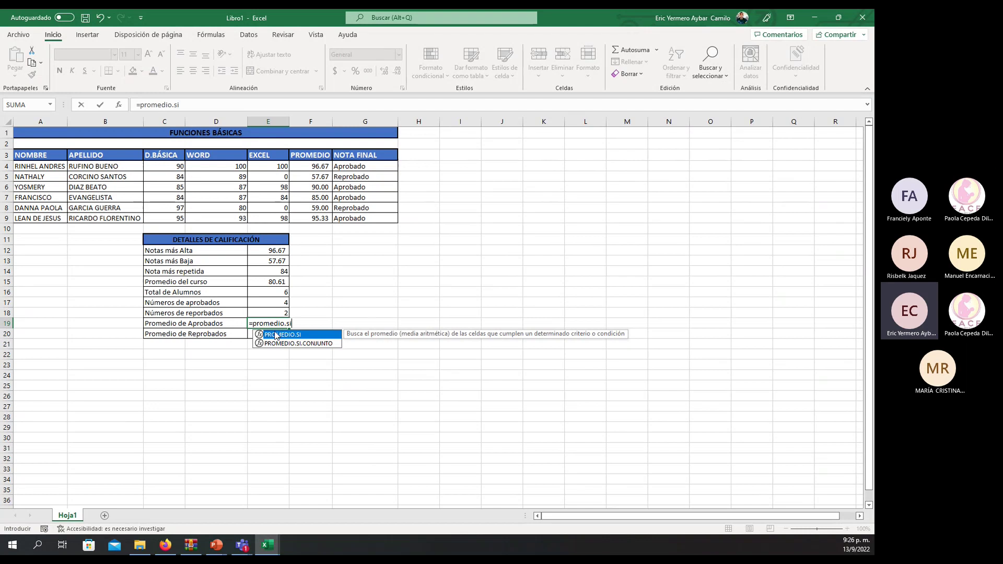
pyautogui.doubleClick(278, 334)
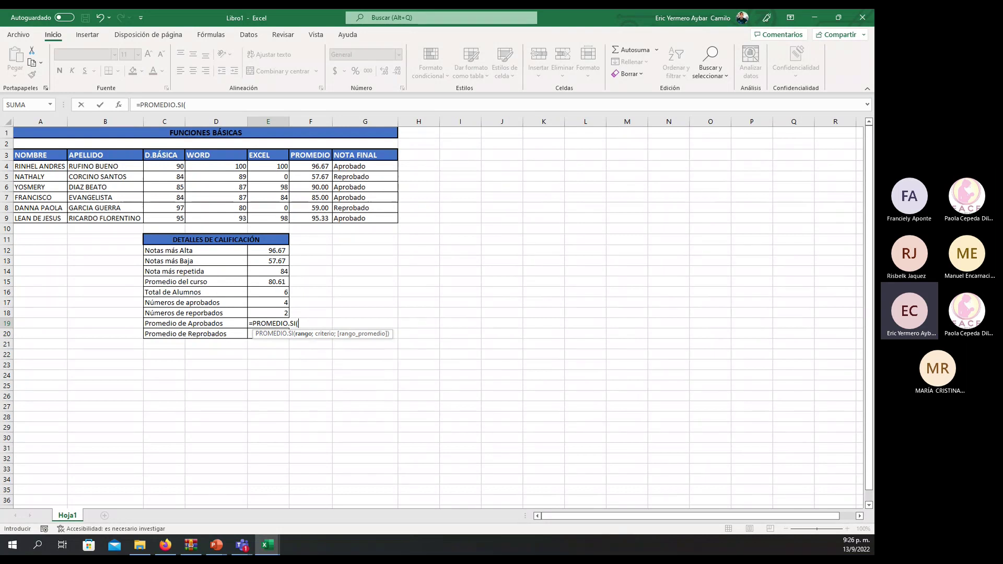
pyautogui.click(268, 344)
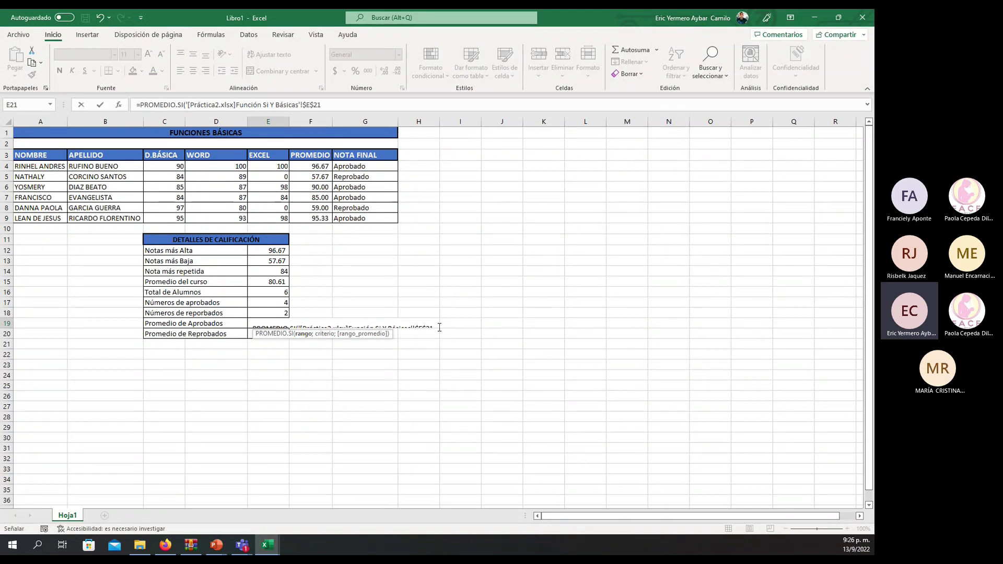
pyautogui.press('Escape')
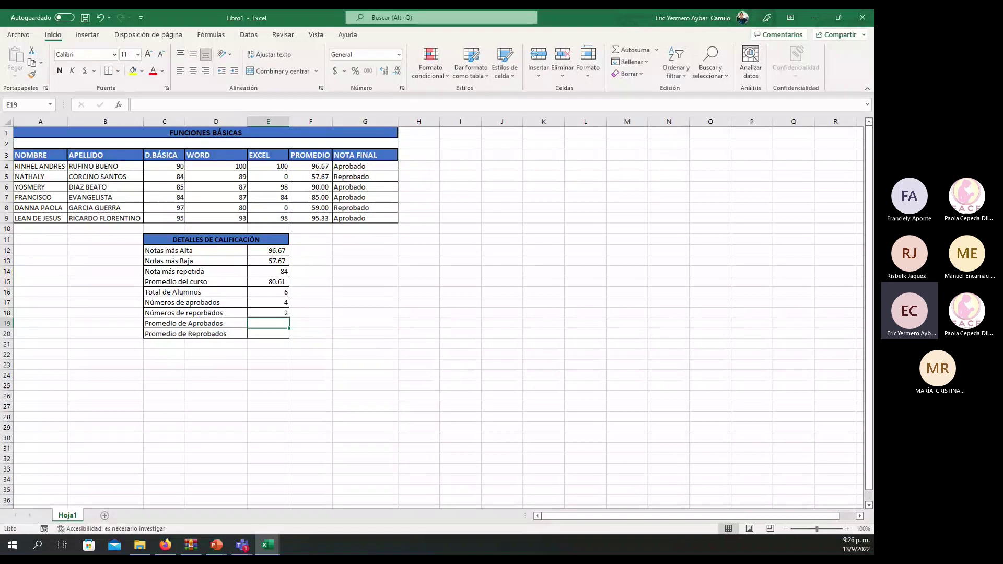
pyautogui.hotkey('alt', 'Tab')
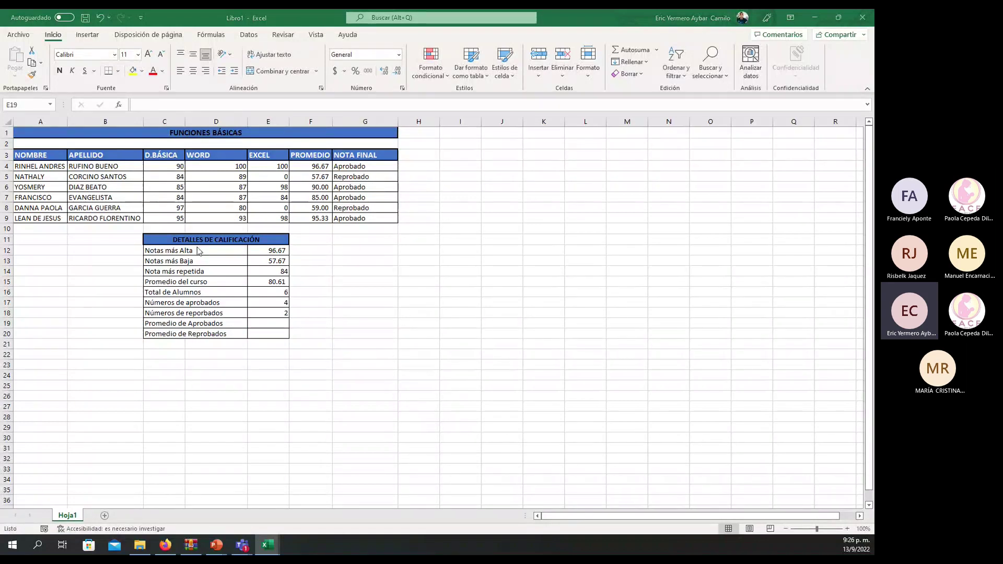
# Calculate the Promedio de Aprobados in E19 with =PROMEDIO.SI(G4:G9;"Aprobado";F4:F9), averaging the PROMEDIO column by NOTA FINAL.
pyautogui.click(263, 322)
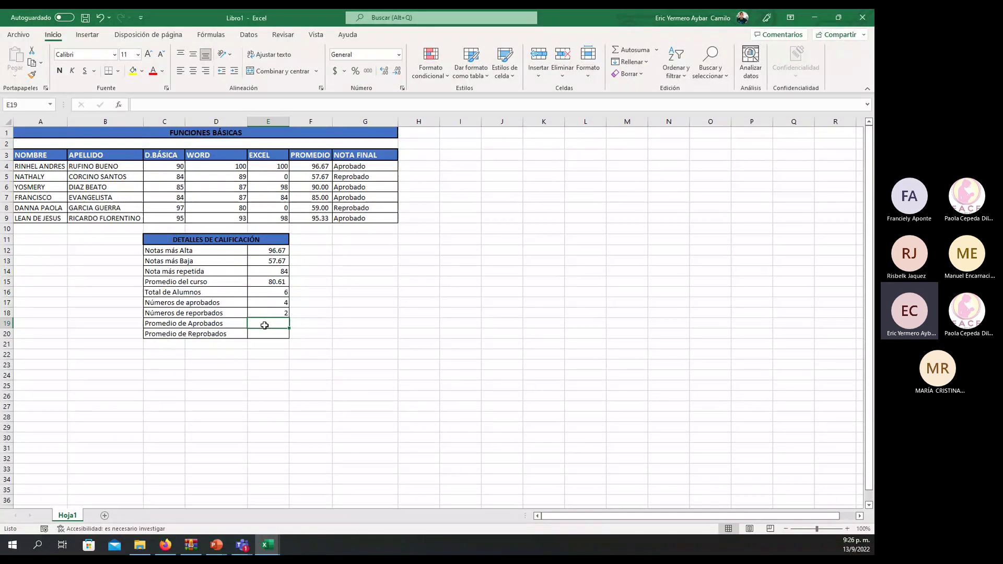
pyautogui.write('=pr')
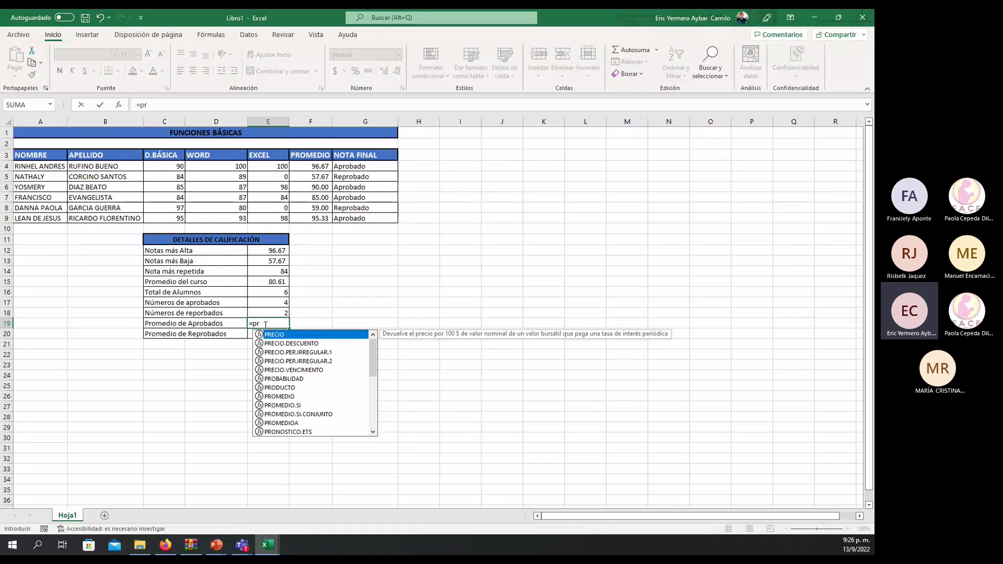
pyautogui.write('omedio.si')
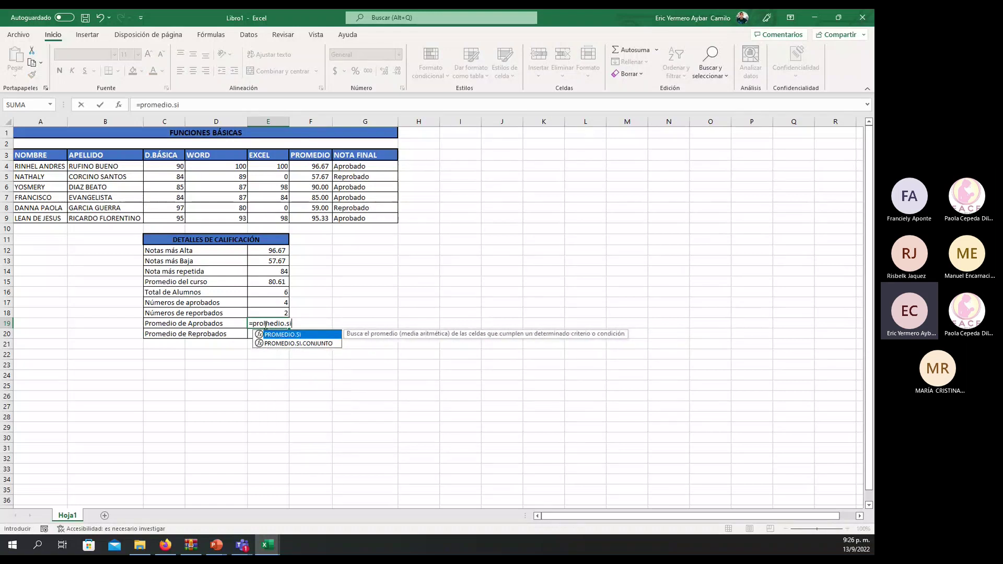
pyautogui.doubleClick(285, 335)
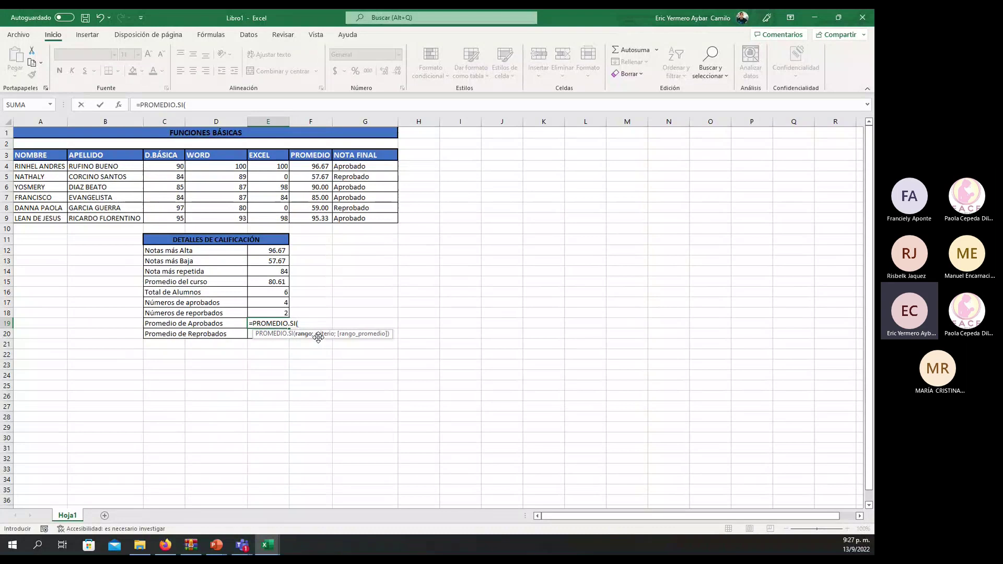
pyautogui.moveTo(361, 166); pyautogui.dragTo(364, 216)
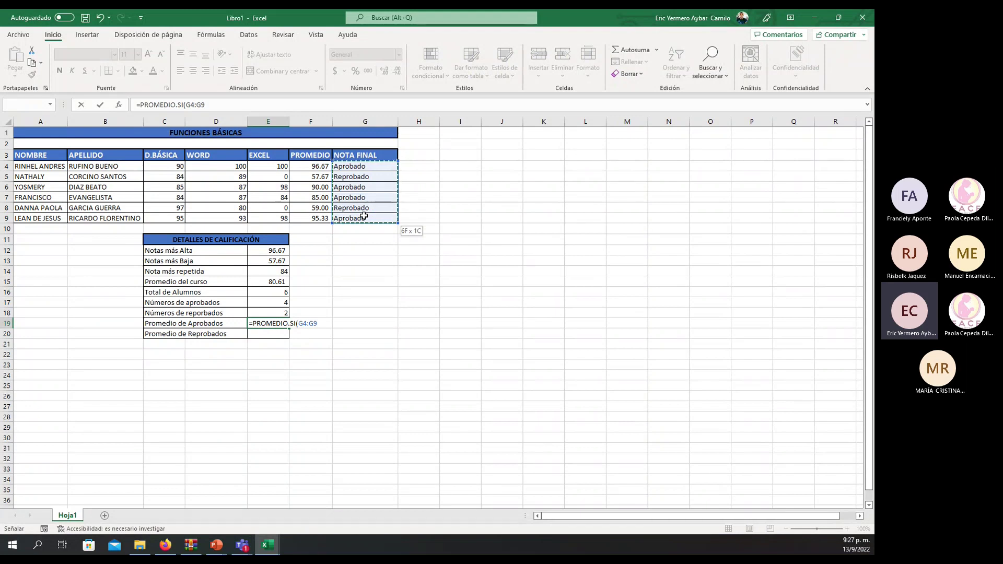
pyautogui.moveTo(364, 216); pyautogui.dragTo(365, 216)
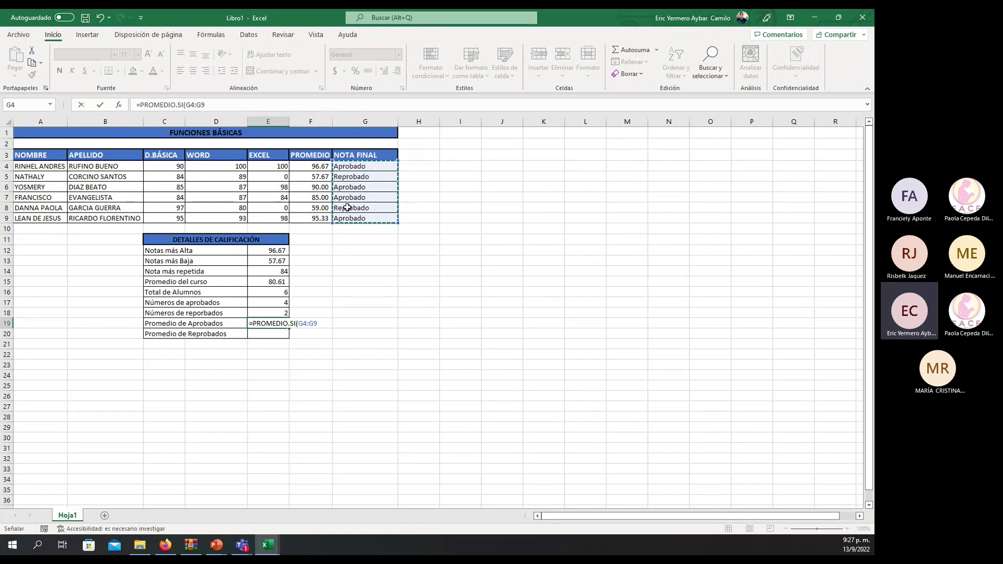
pyautogui.write(';')
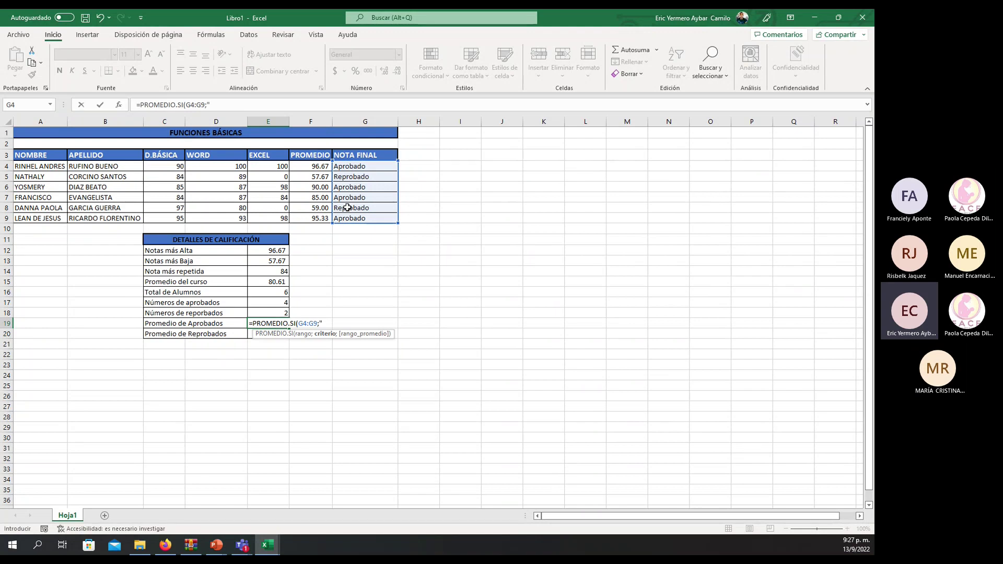
pyautogui.write('"a')
pyautogui.press('BackSpace')
pyautogui.write('Aprobado"')
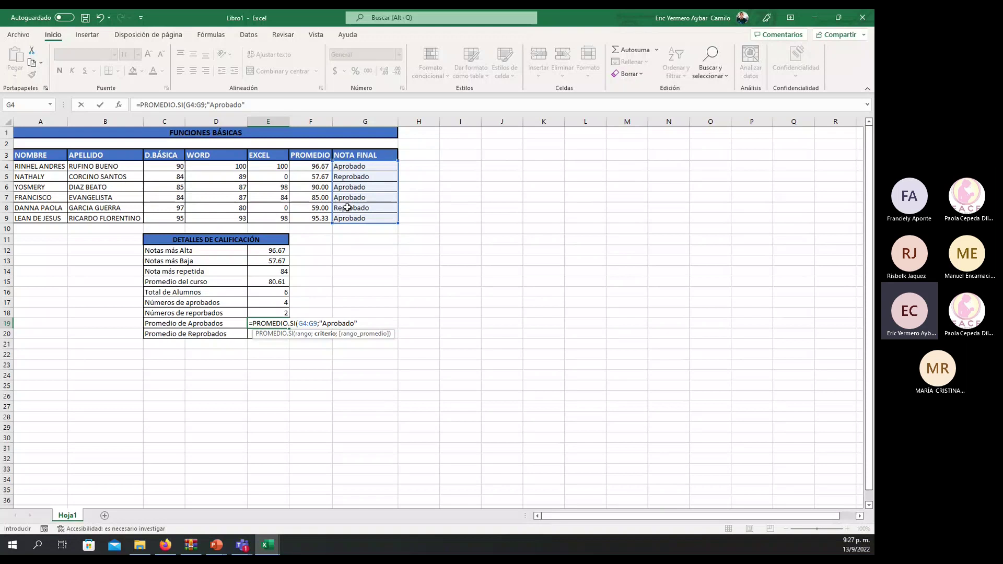
pyautogui.write(';')
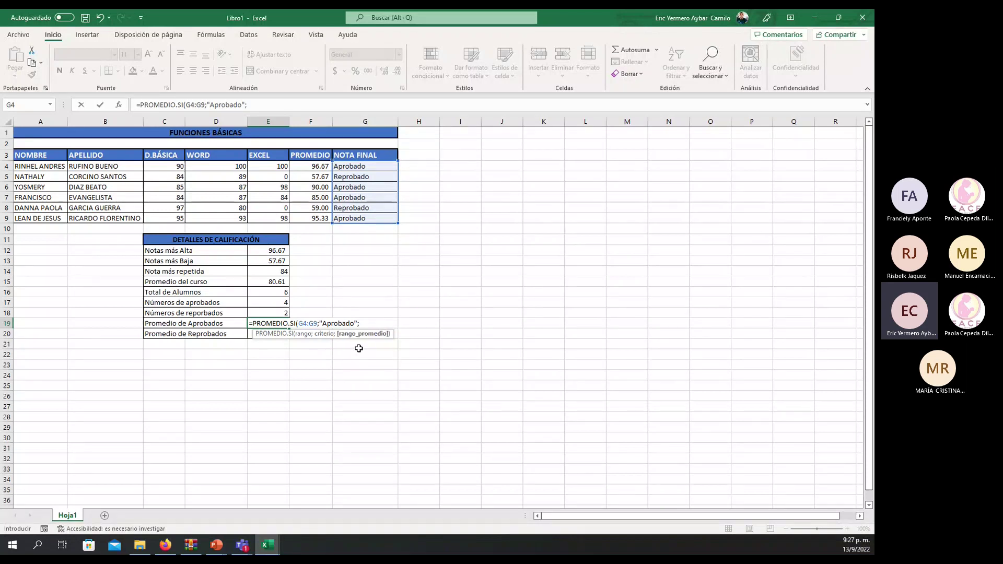
pyautogui.click(303, 166)
pyautogui.hotkey('ctrl', 'shift', 'Down')
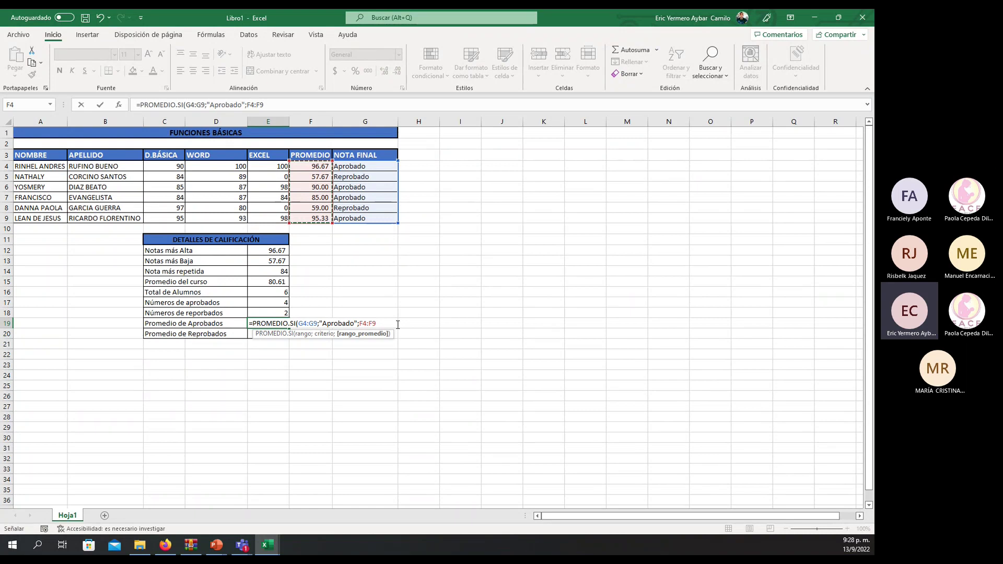
pyautogui.write(')')
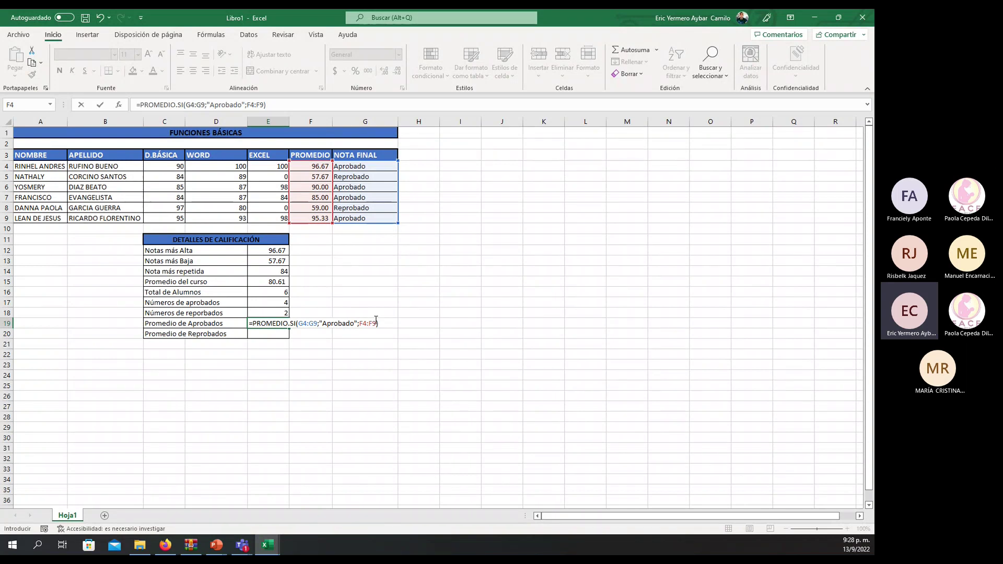
pyautogui.press('Return')
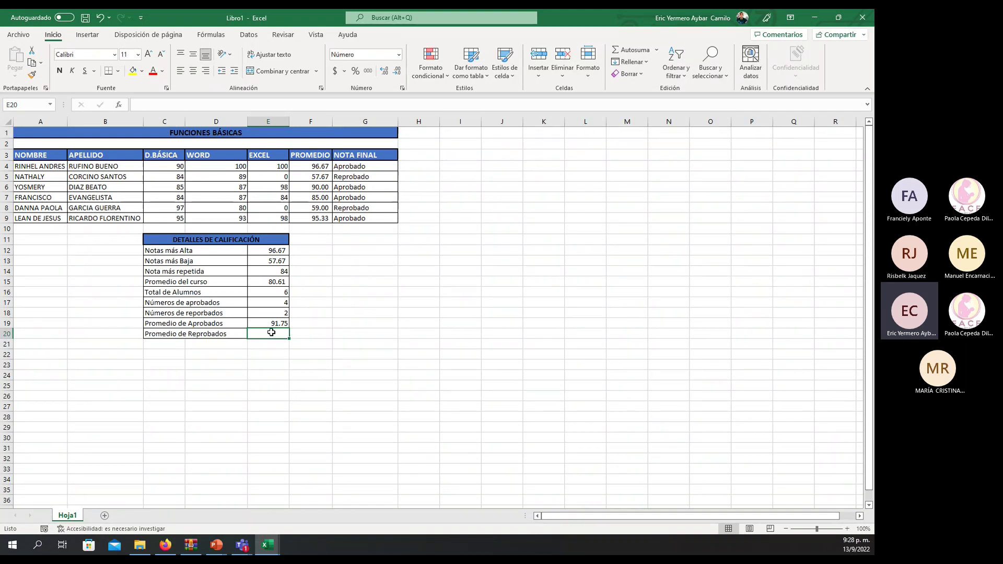
# Calculate the Promedio de Reprobados in E20 with =PROMEDIO.SI(G4:G9;"Reprobado";F4:F9) over the NOTA FINAL and PROMEDIO columns.
pyautogui.hotkey('alt', 'Tab')
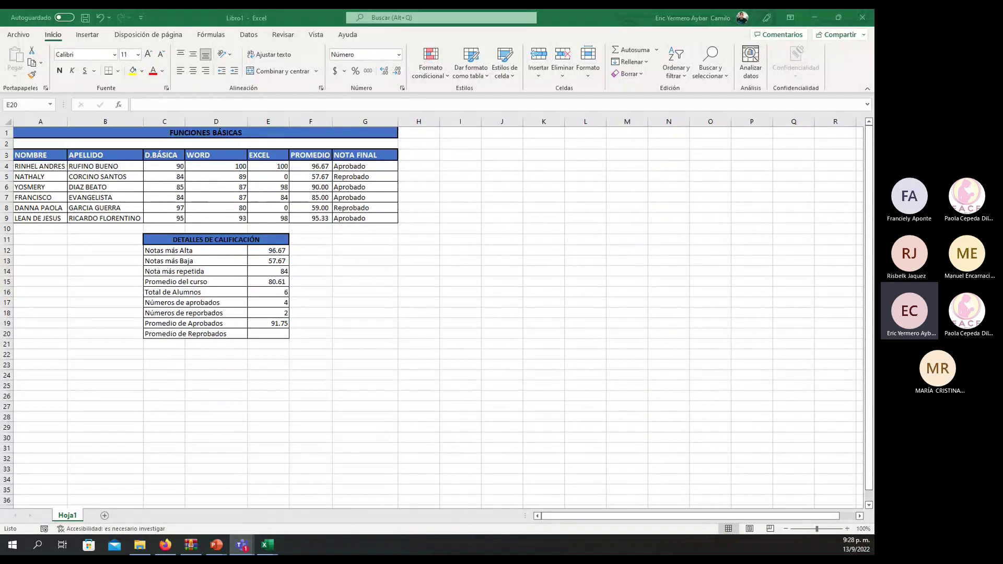
pyautogui.click(263, 333)
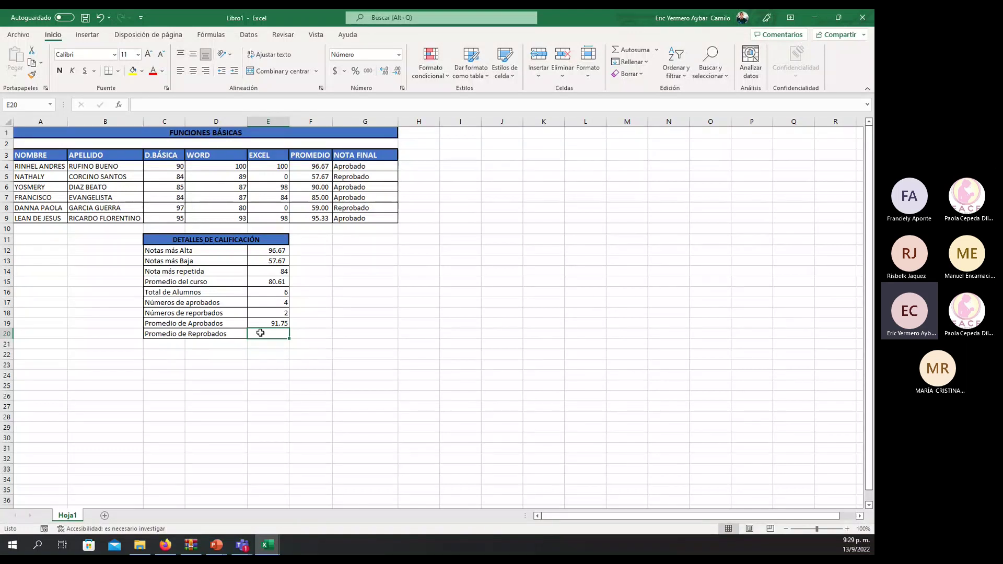
pyautogui.write('=')
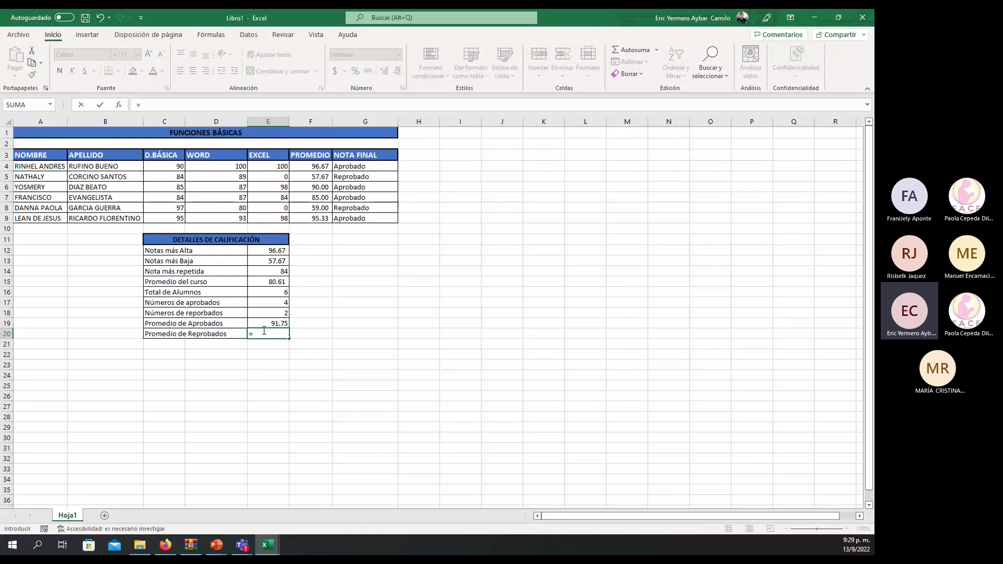
pyautogui.write('pr')
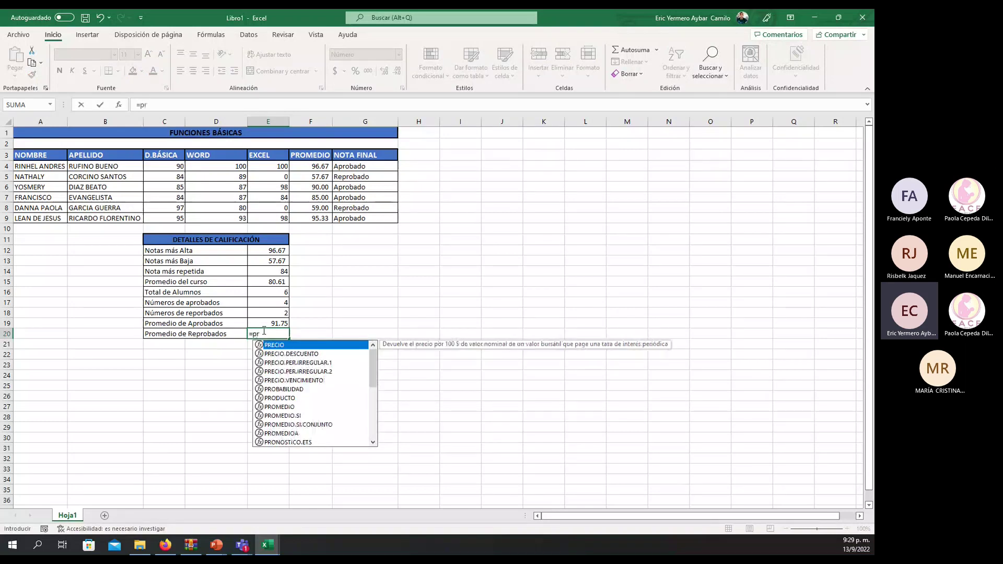
pyautogui.write('omedio.')
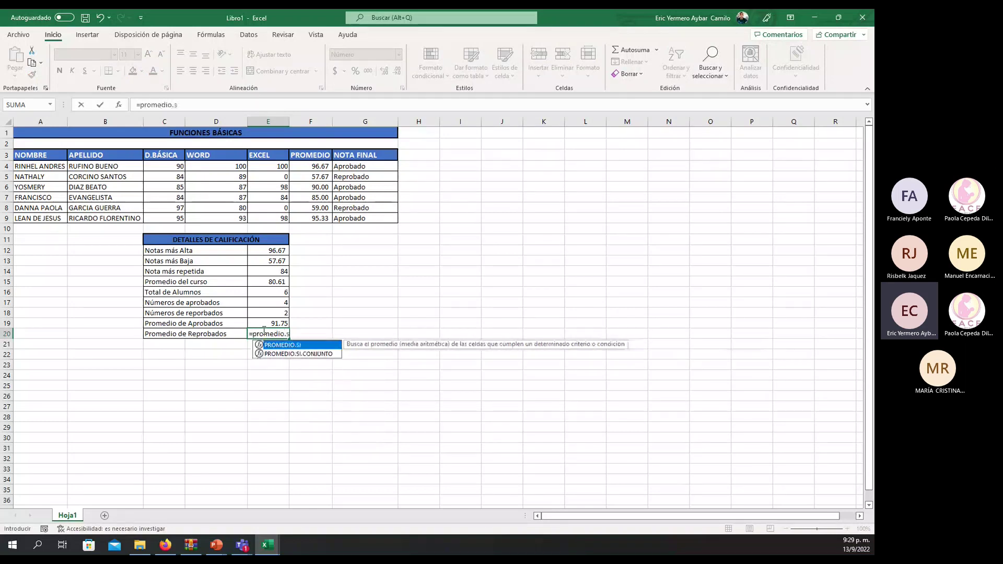
pyautogui.write('si')
pyautogui.doubleClick(273, 347)
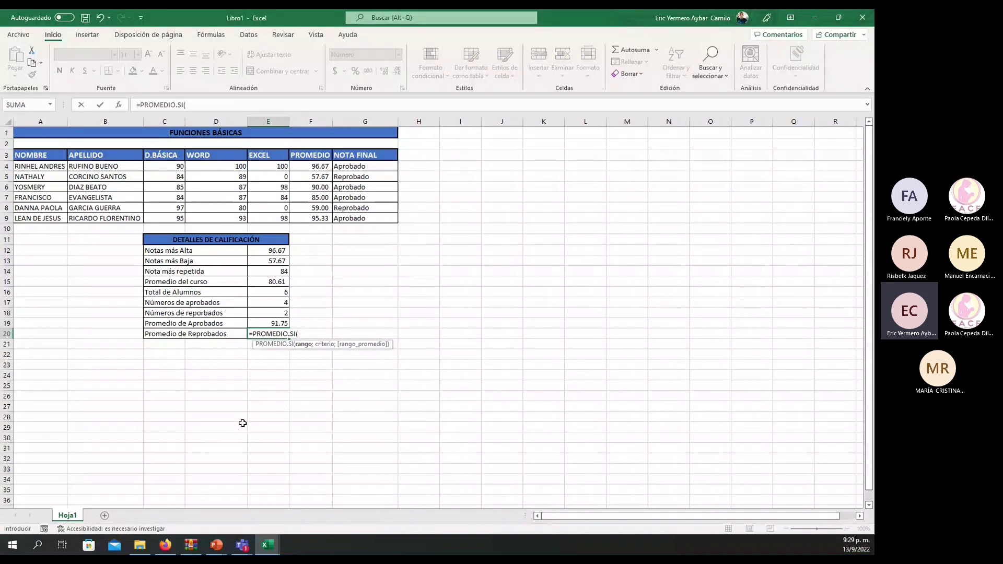
pyautogui.moveTo(351, 165); pyautogui.dragTo(353, 181)
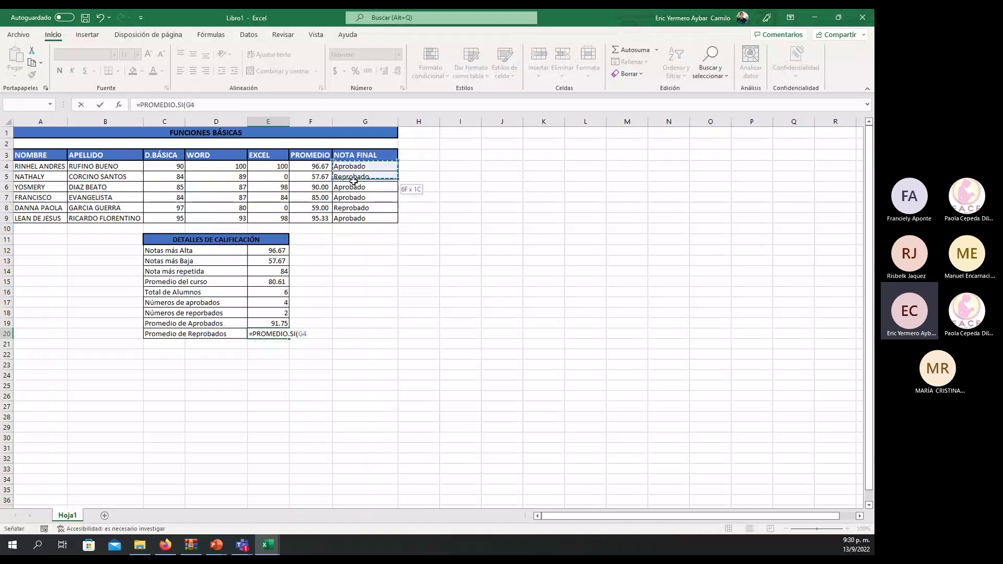
pyautogui.moveTo(353, 180); pyautogui.dragTo(353, 219)
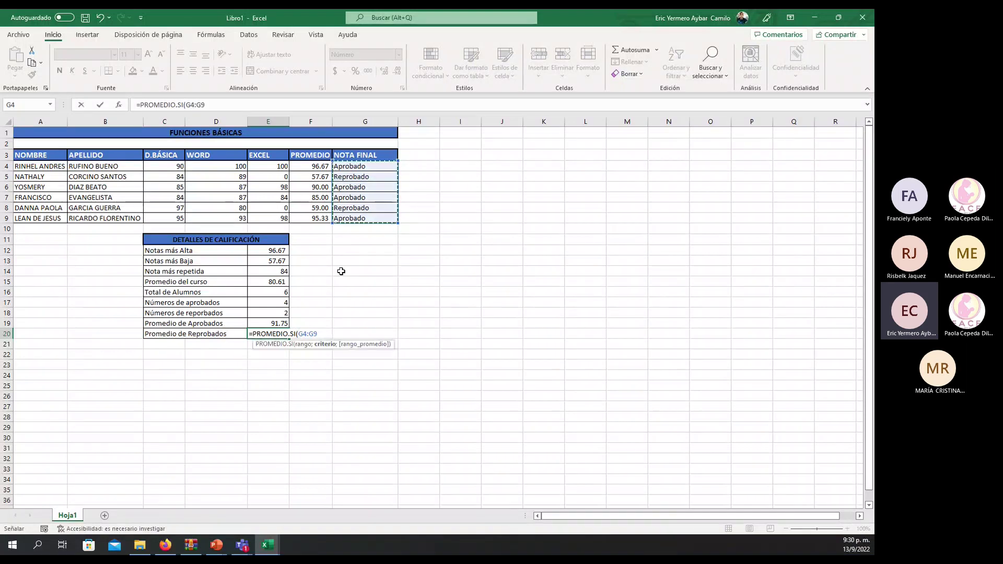
pyautogui.write(';"Re')
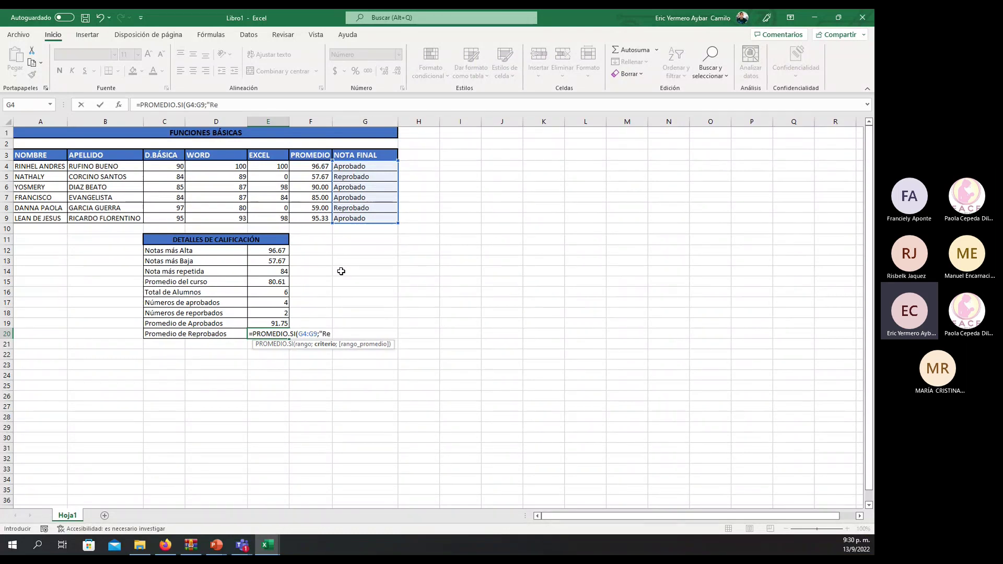
pyautogui.write('probado";')
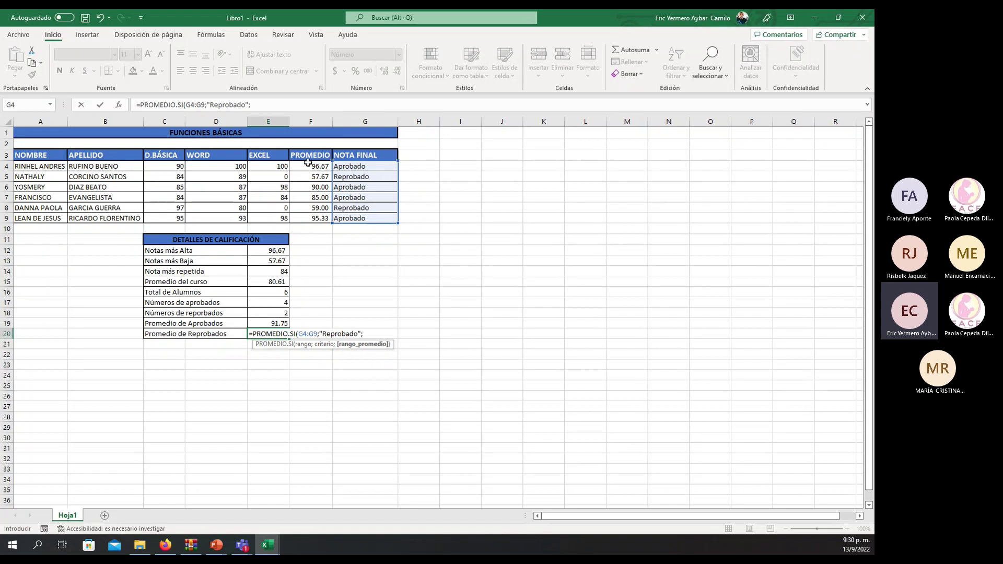
pyautogui.moveTo(308, 163); pyautogui.dragTo(312, 218)
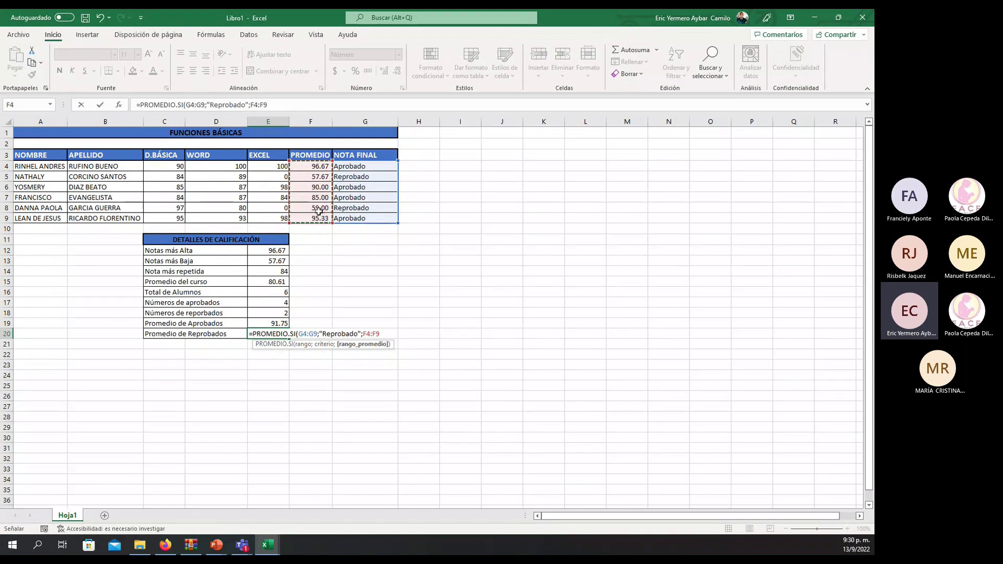
pyautogui.write(')')
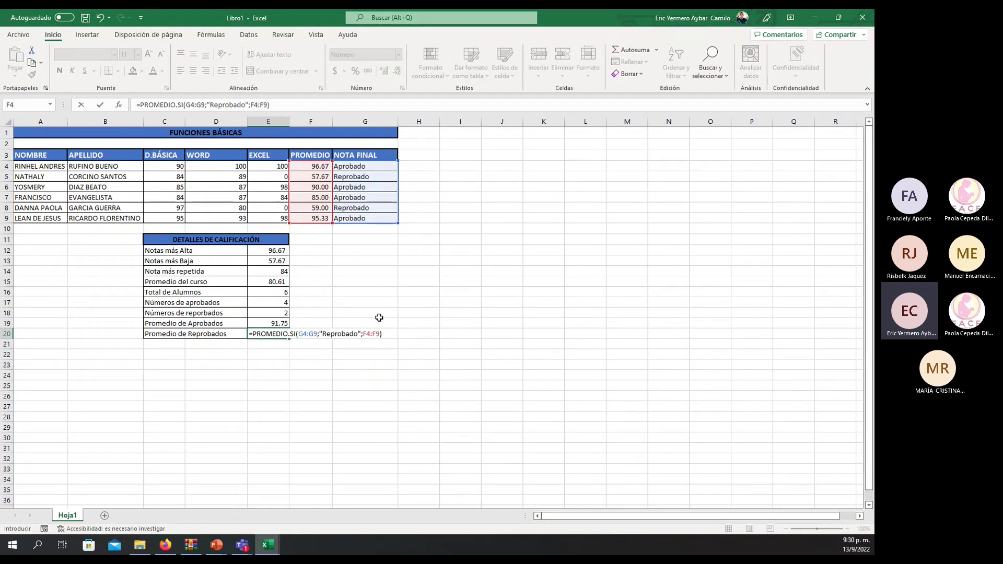
pyautogui.press('Return')
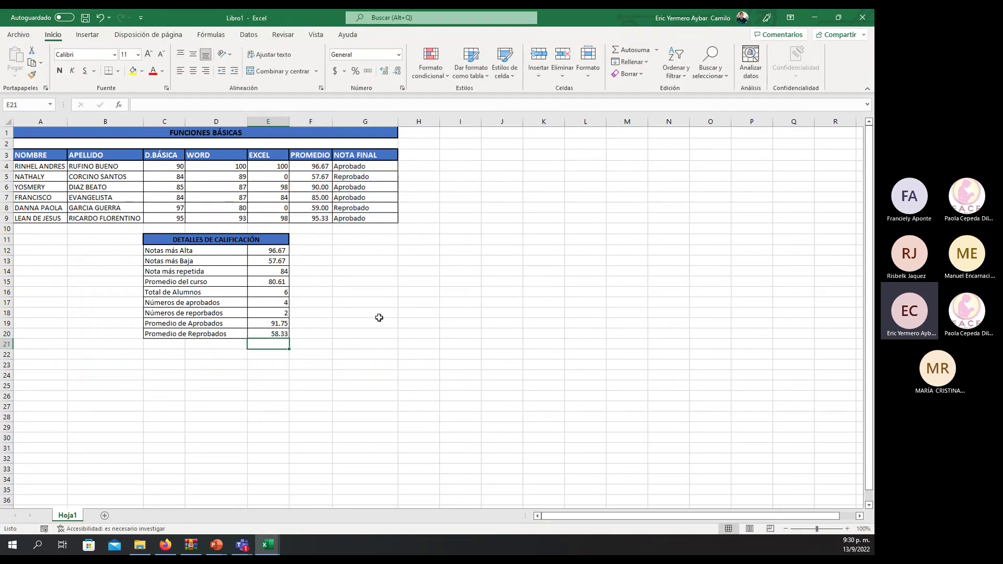